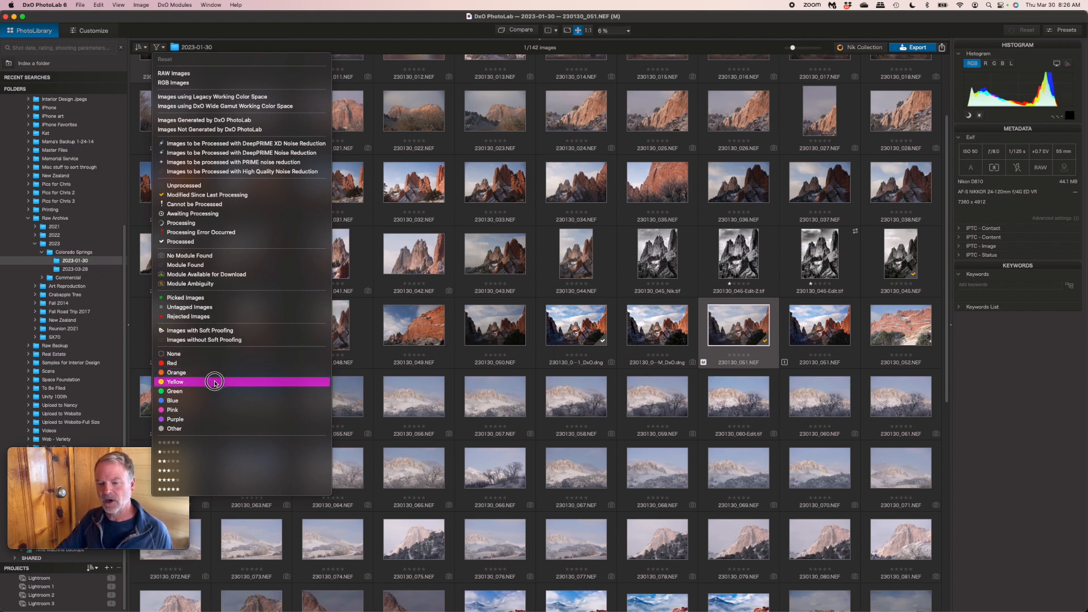
left_click(194, 55)
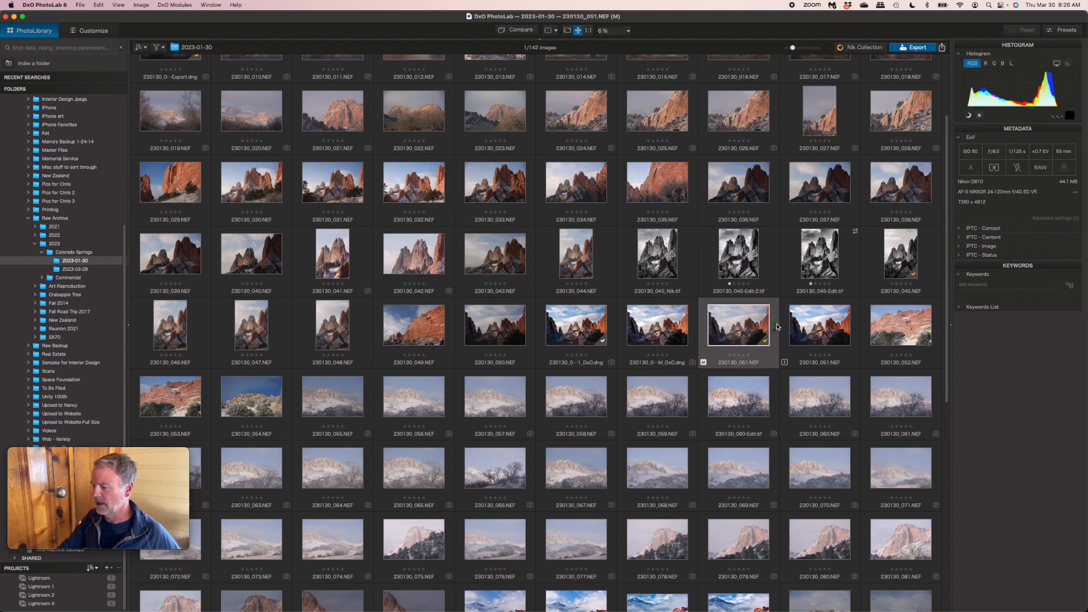
left_click(777, 325)
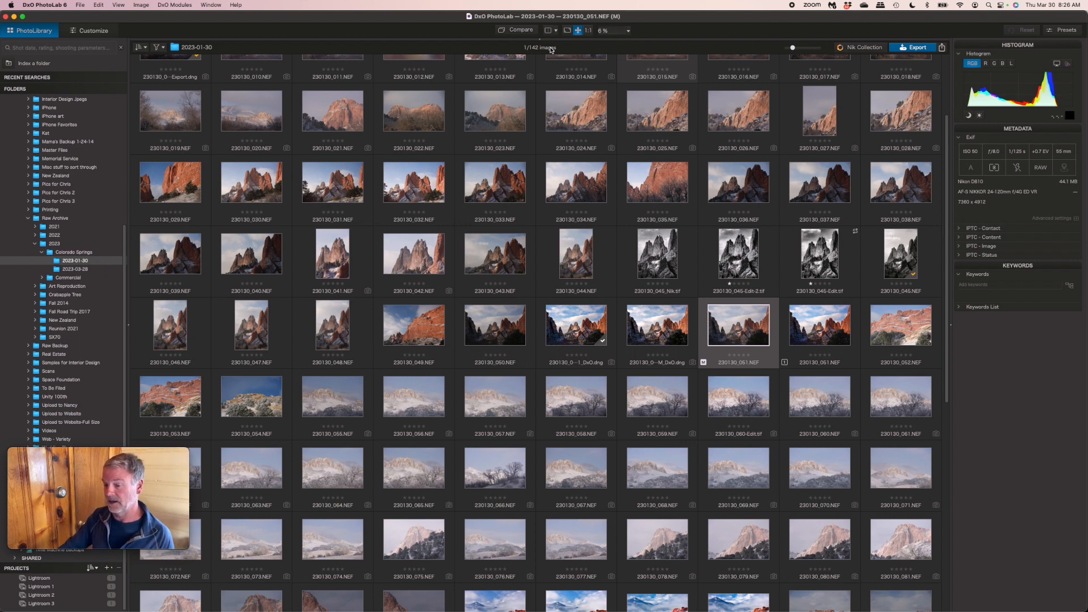
mouse_move(808, 609)
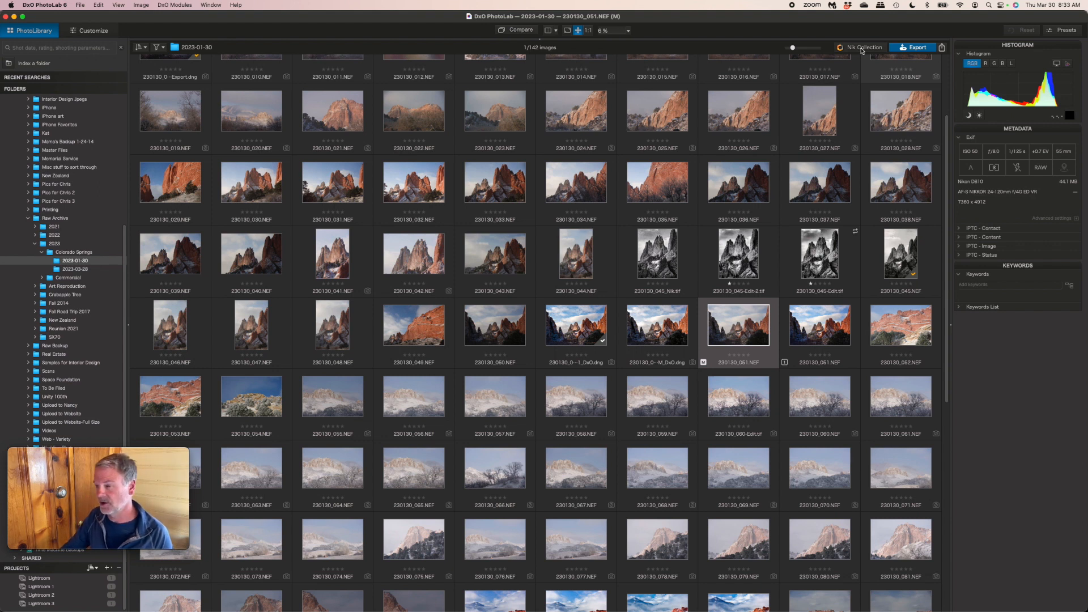
left_click(917, 49)
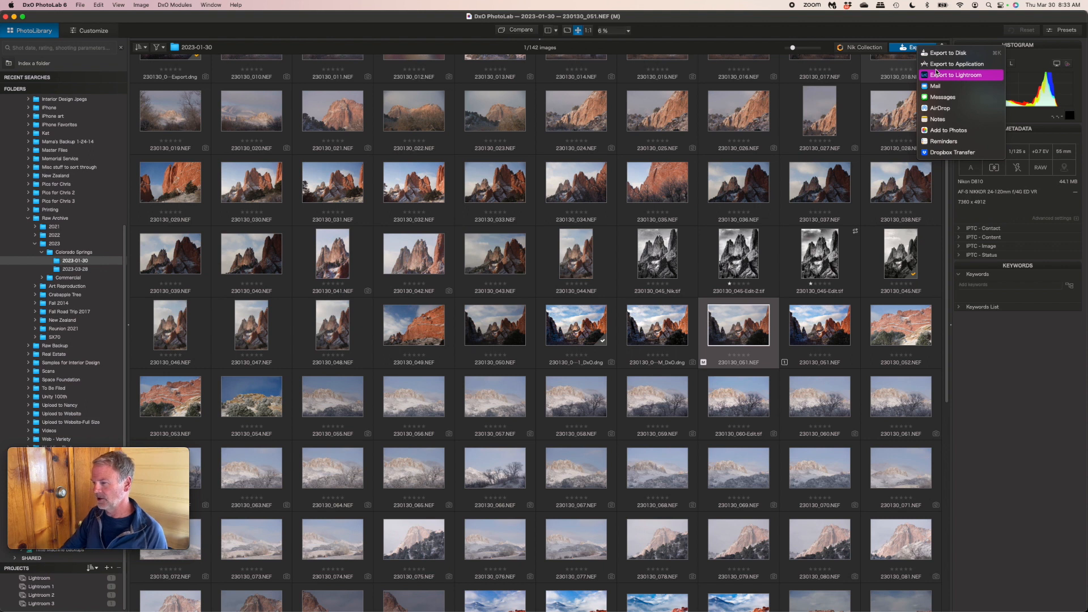
left_click(907, 37)
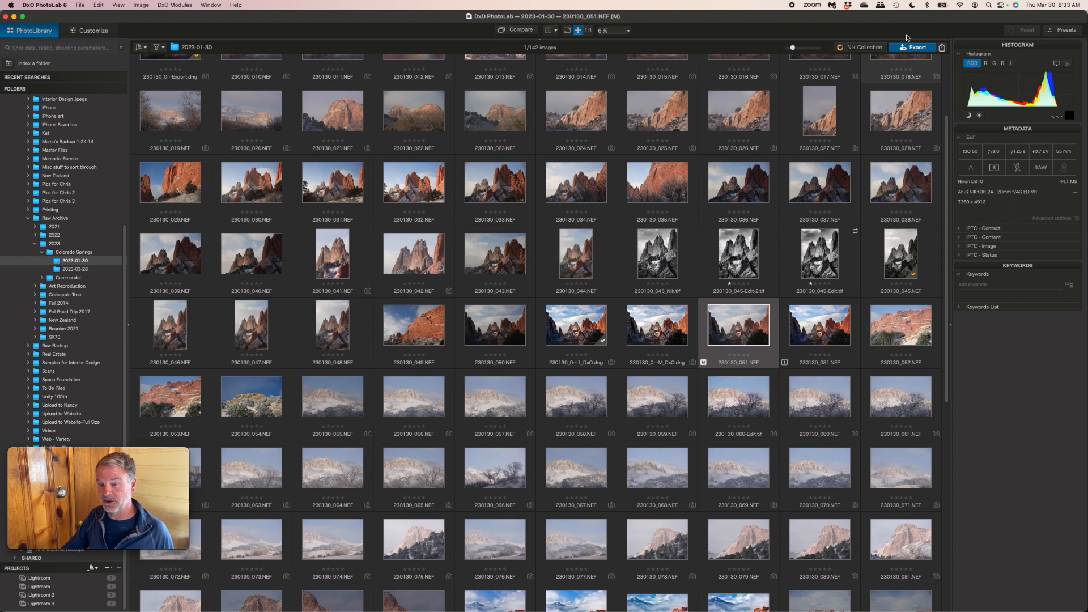
Open the selected photo 230130_051.NEF in the Customize view and look over the available workspaces.
left_click(92, 32)
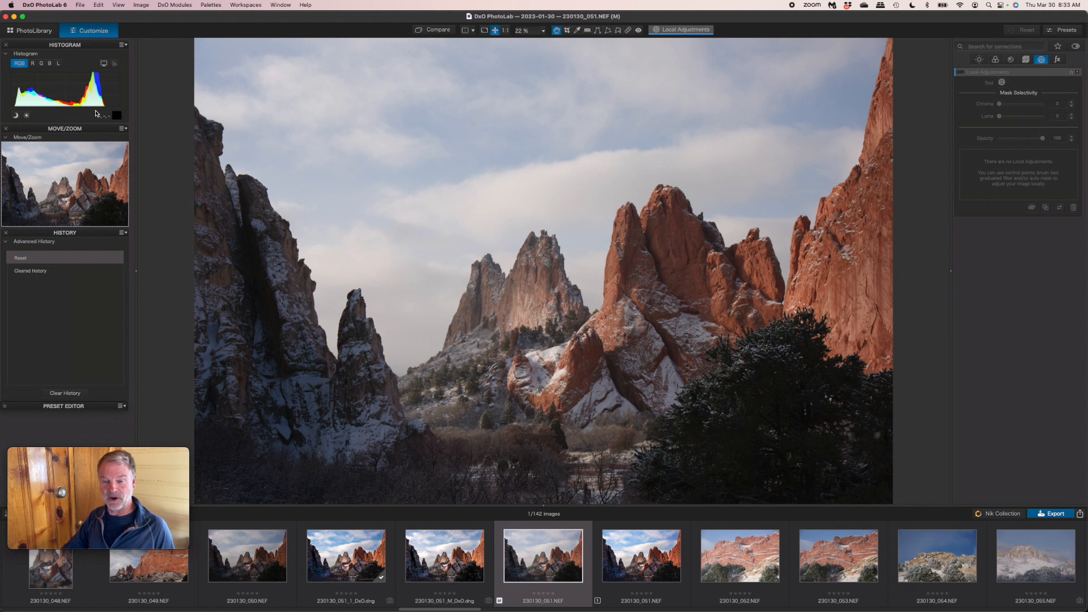
mouse_move(83, 45)
left_mouse_down()
mouse_move(85, 292)
mouse_move(73, 182)
mouse_move(80, 57)
left_mouse_up()
left_click(242, 5)
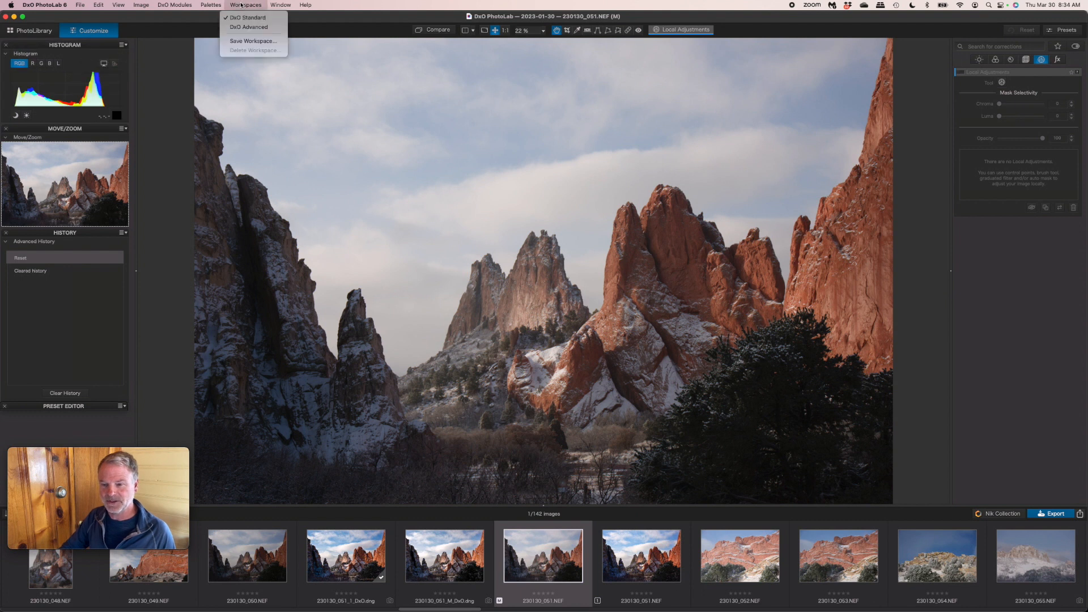
left_click(241, 5)
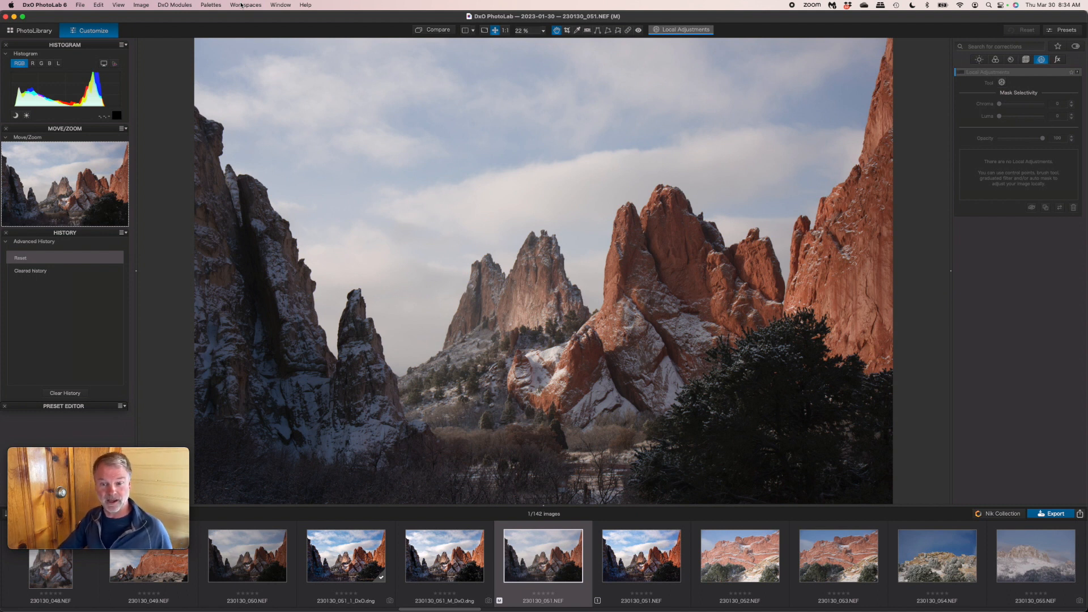
left_click(32, 48)
left_click_drag(32, 47, 55, 59)
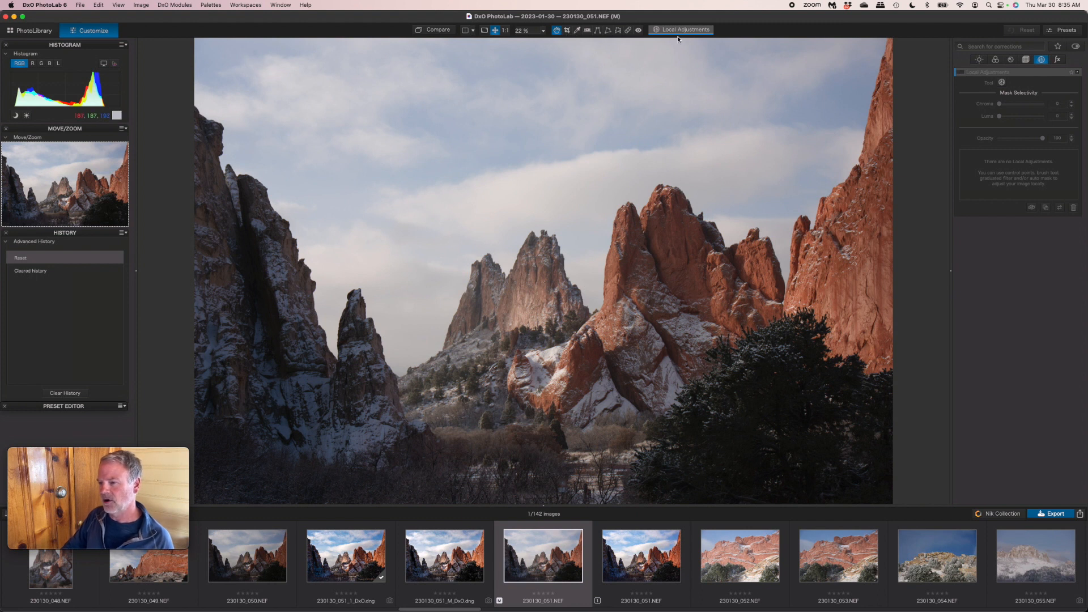
left_click(629, 31)
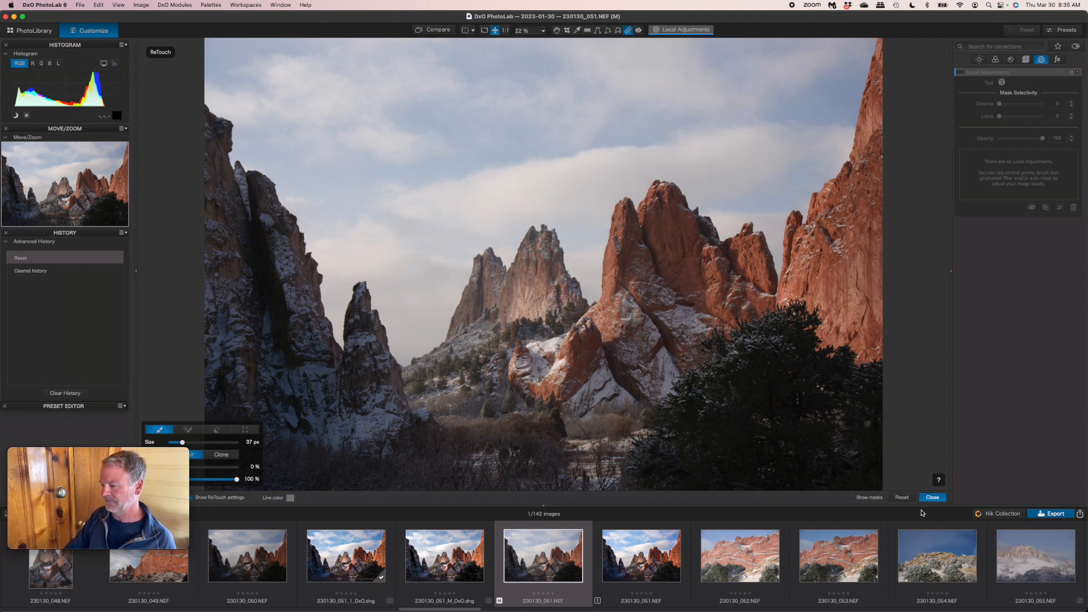
left_click(932, 498)
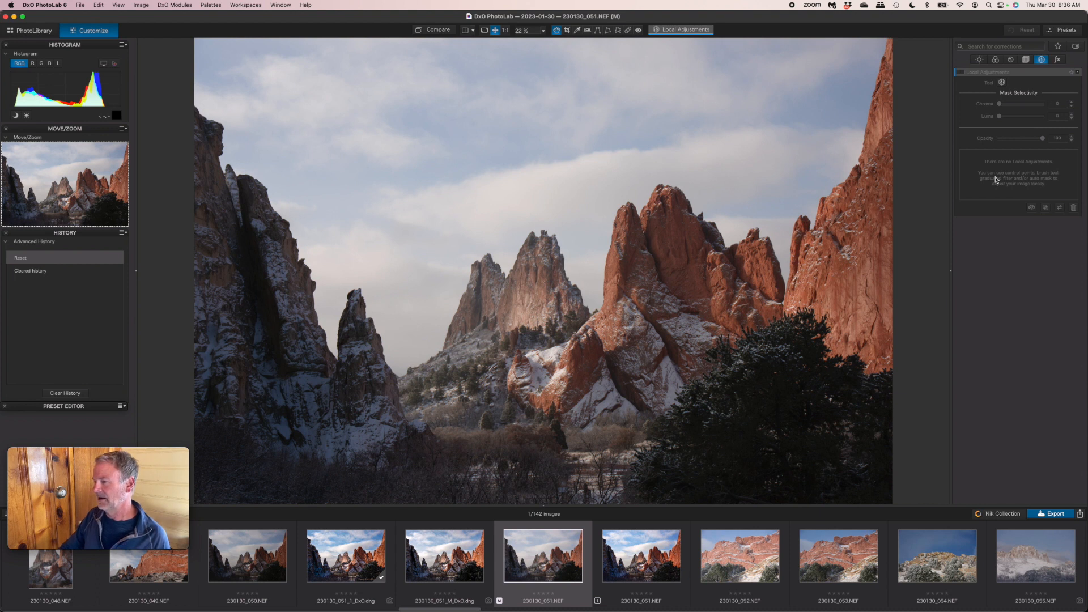
Show the Light corrections, enable Exposure Compensation and raise the exposure to about 0.69.
left_click(980, 60)
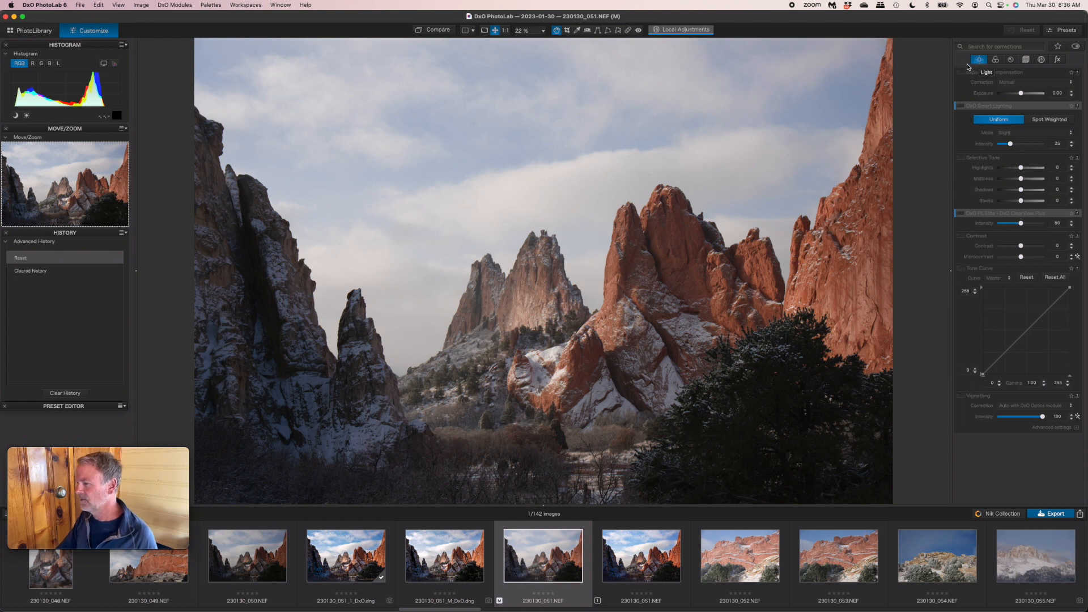
left_click(963, 74)
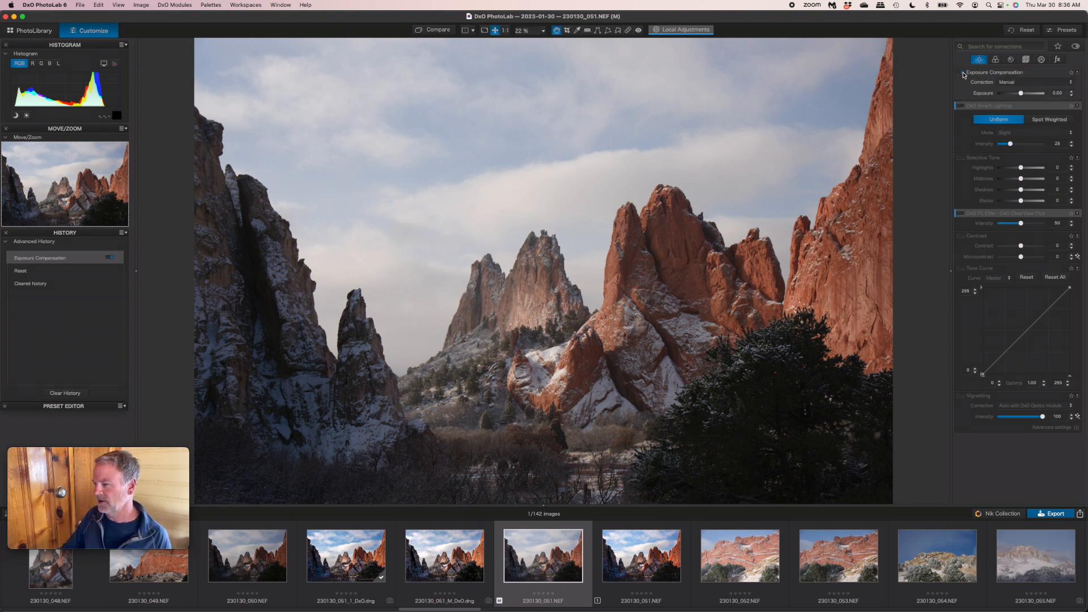
mouse_move(1040, 112)
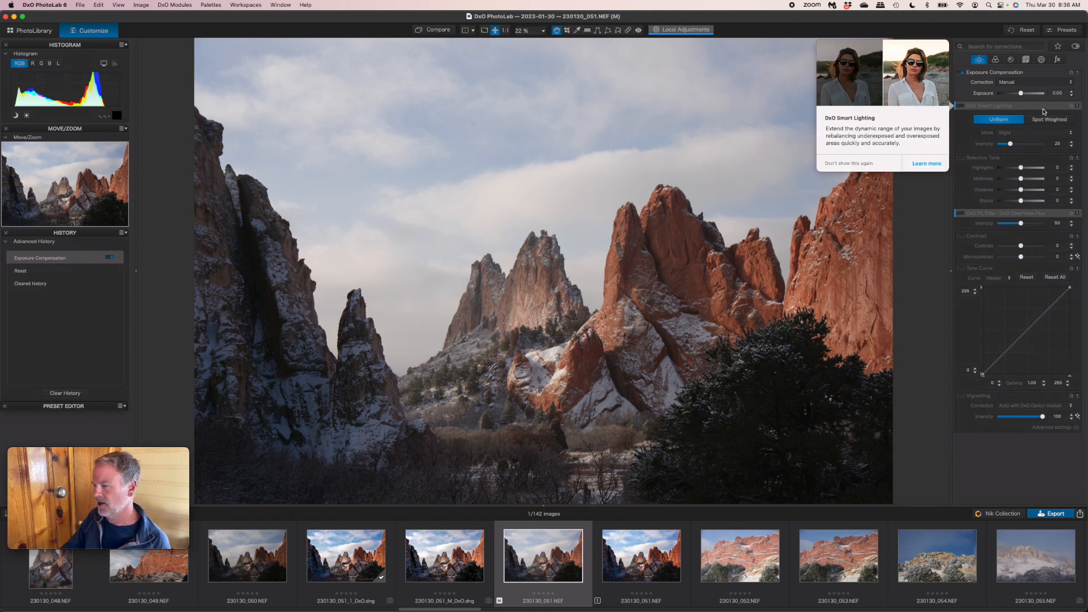
left_click_drag(1023, 94, 1026, 94)
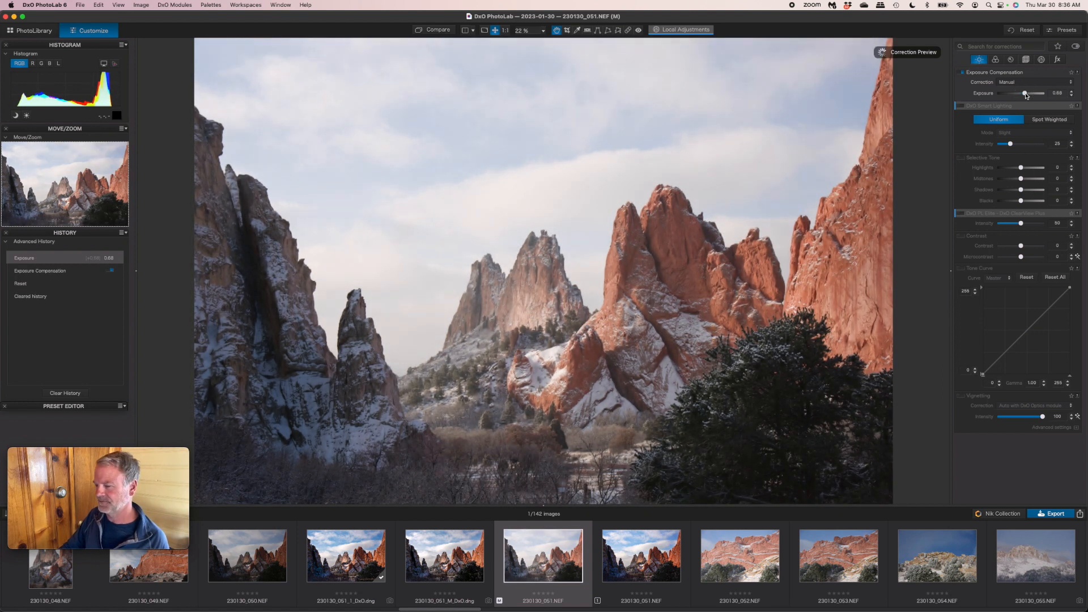
Try DxO Smart Lighting at an intensity of 67 with Exposure Compensation turned off.
mouse_move(992, 124)
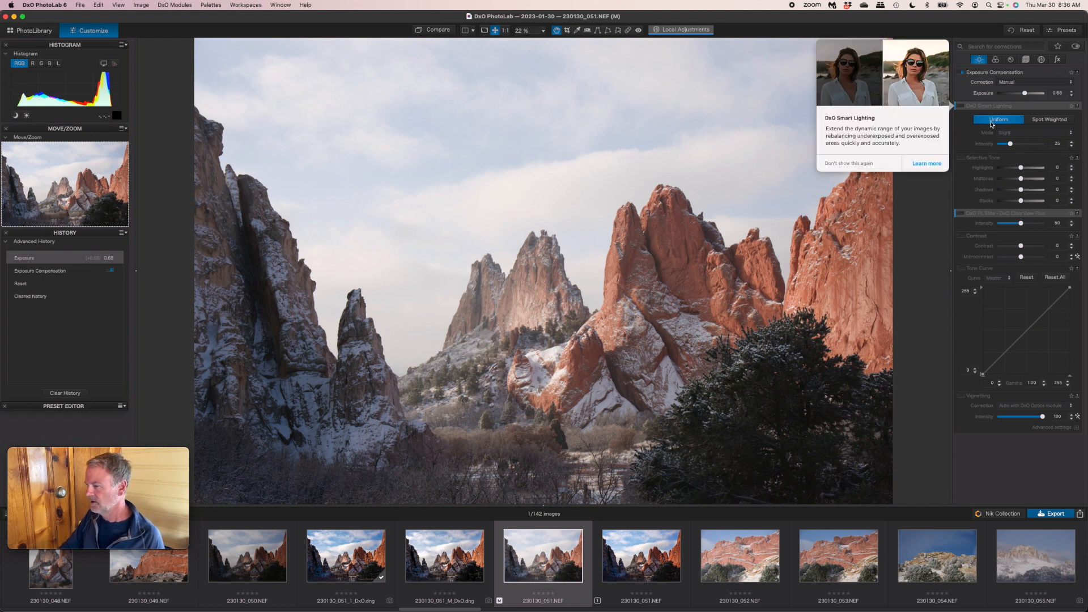
left_click(961, 107)
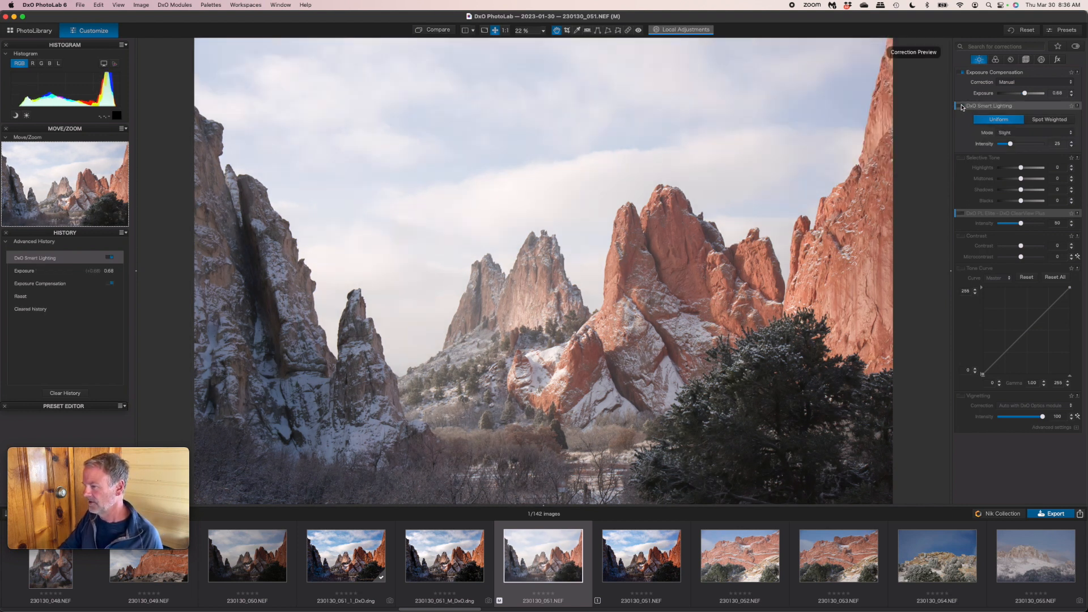
left_click(962, 73)
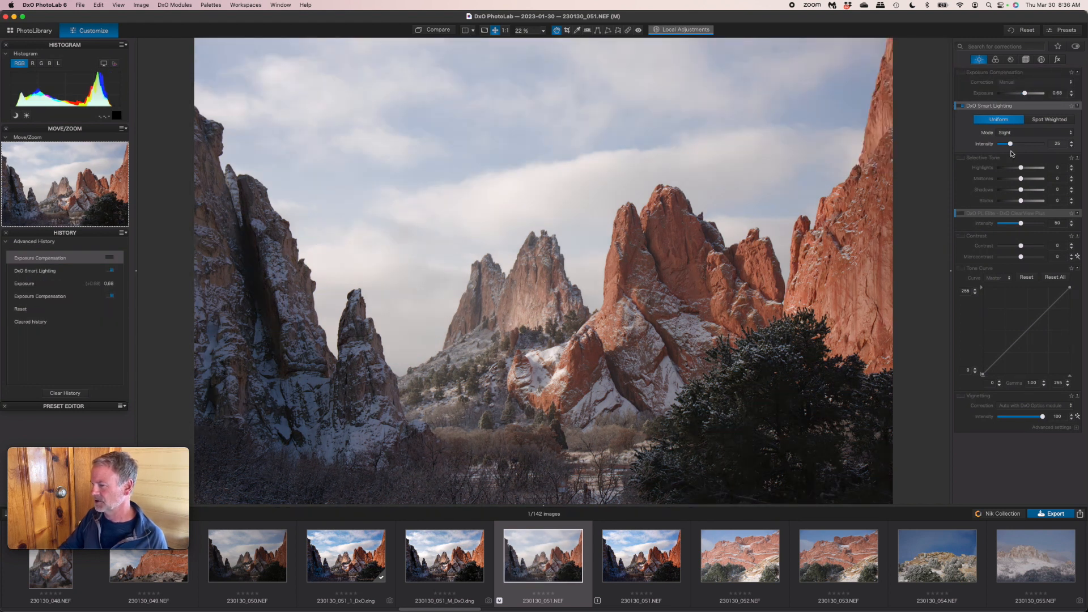
left_click_drag(1012, 146, 1029, 144)
Reduce the DxO Smart Lighting intensity to about 28 and disable the correction.
mouse_move(962, 107)
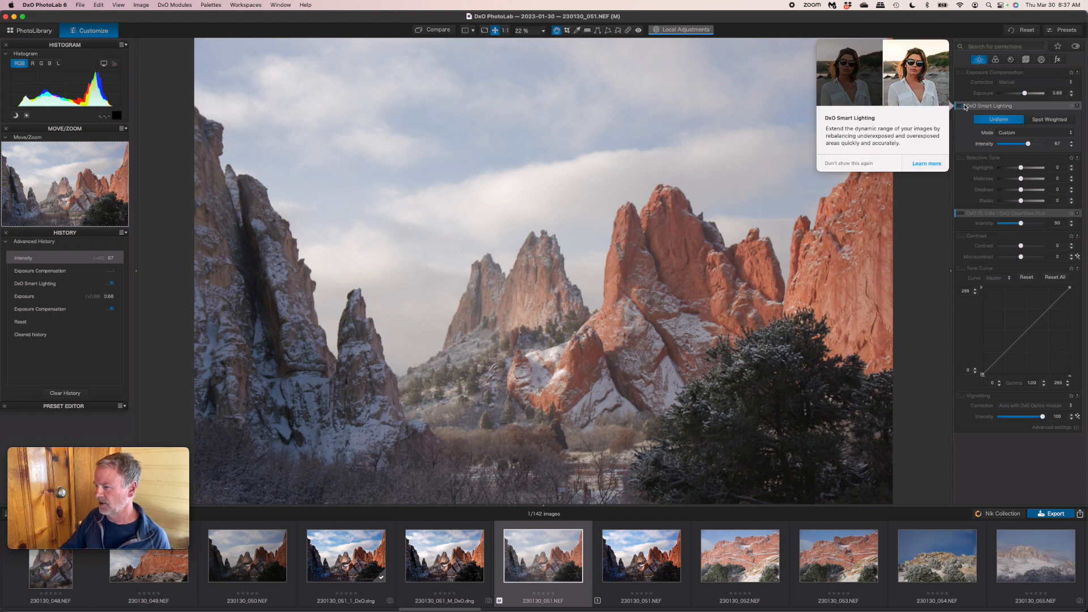
left_click_drag(1029, 145, 1029, 147)
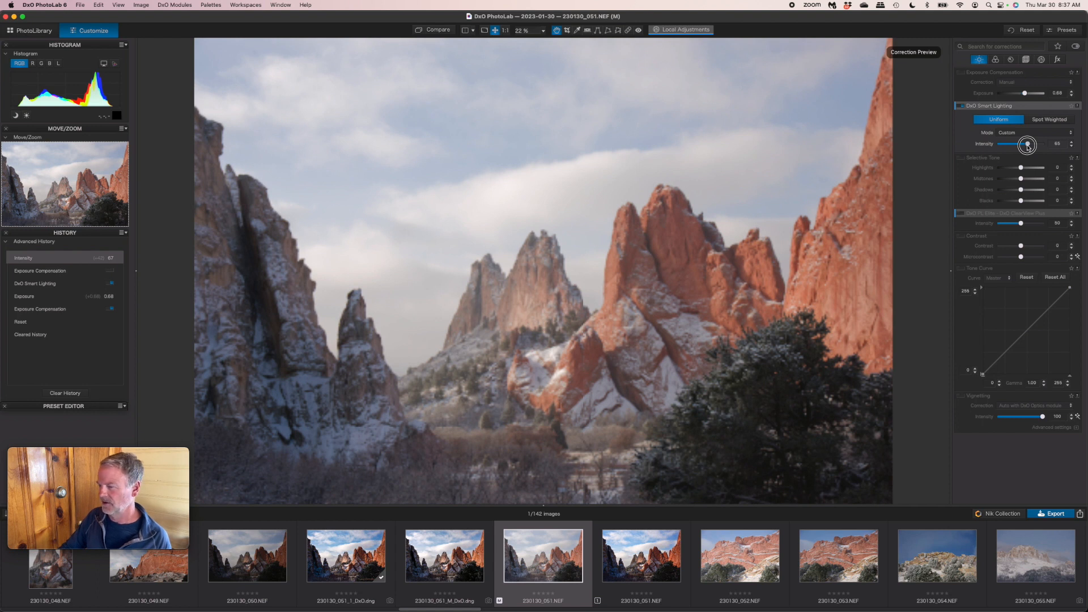
left_click_drag(1028, 147, 1013, 145)
left_click(961, 106)
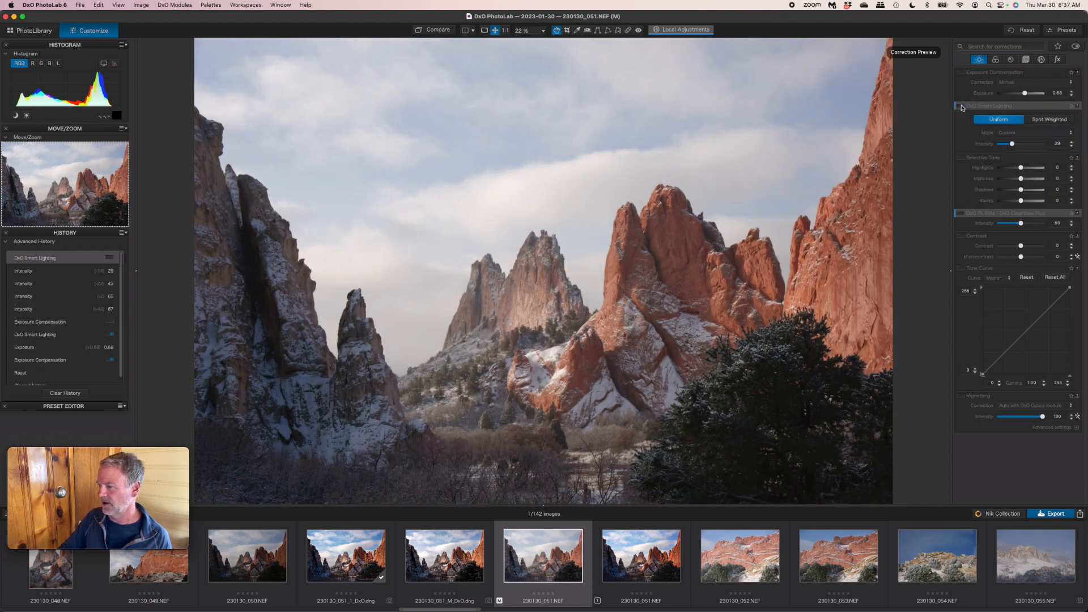
Turn Exposure Compensation back on and set the exposure to 0.77.
left_click(961, 73)
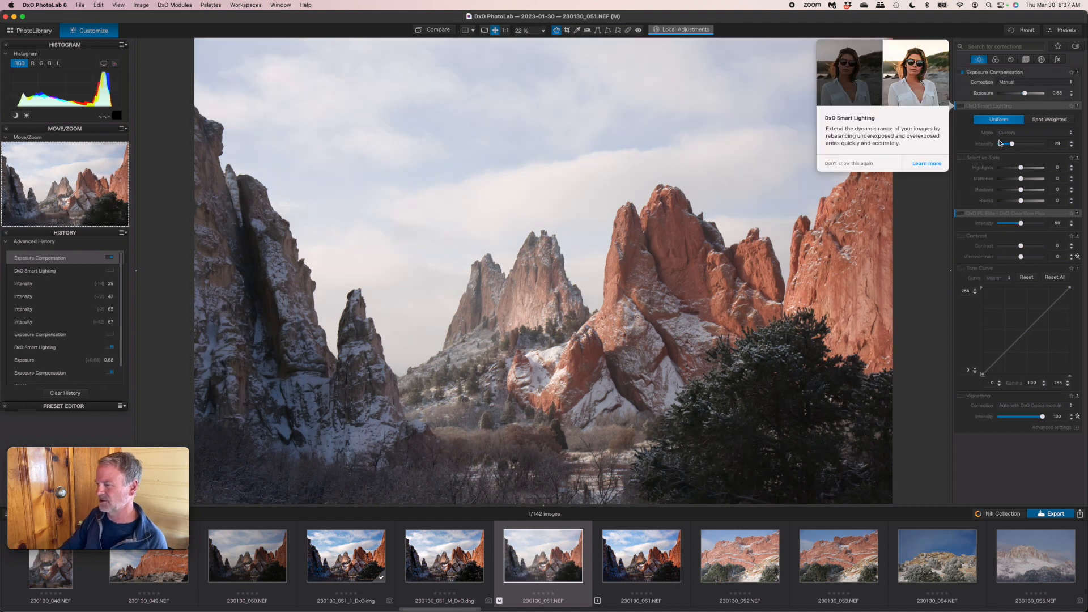
left_click_drag(1026, 94, 1025, 95)
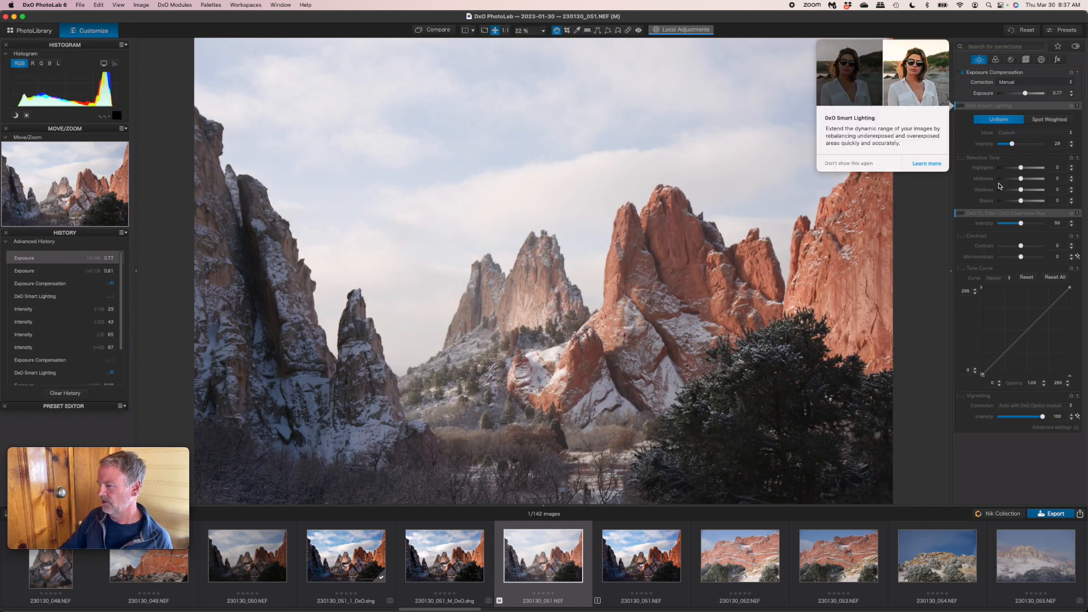
mouse_move(965, 109)
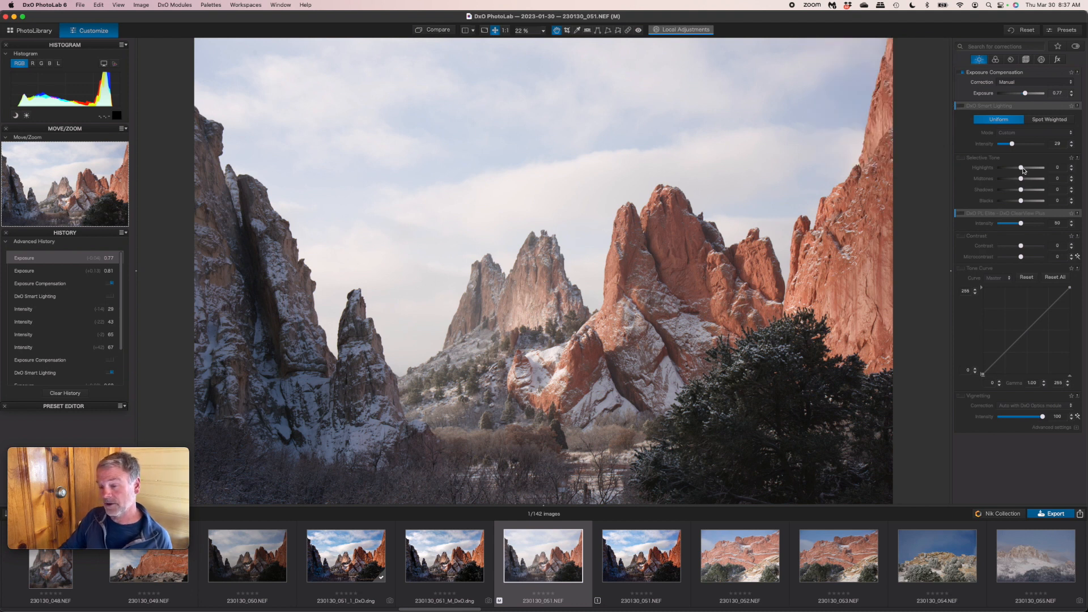
Try lowering the Selective Tone highlights to as far as -42, and reset them to 0.
left_click_drag(1023, 169, 1016, 172)
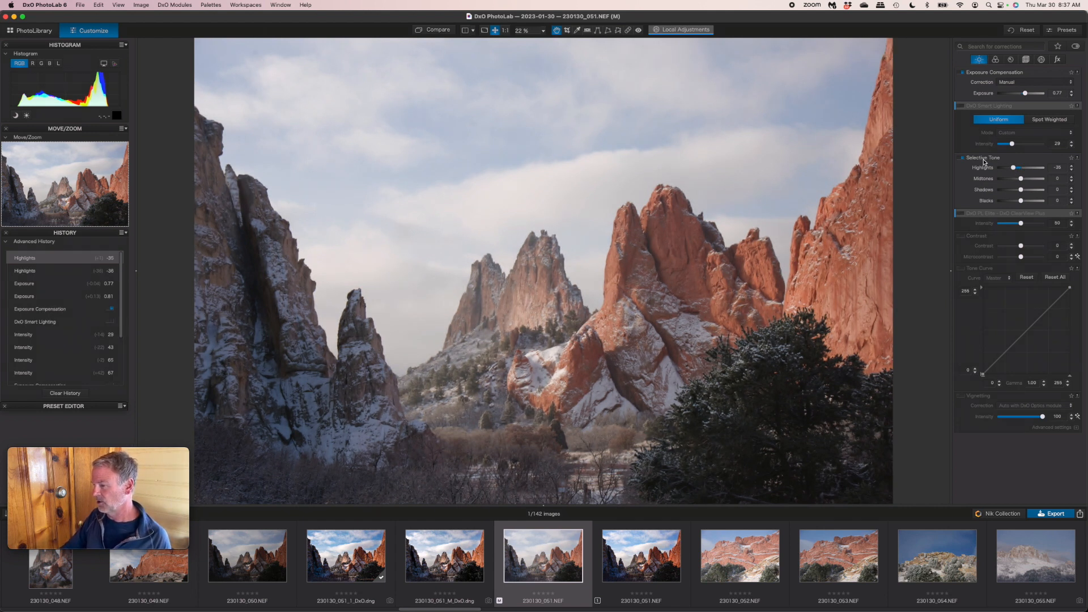
left_click_drag(1014, 168, 1013, 169)
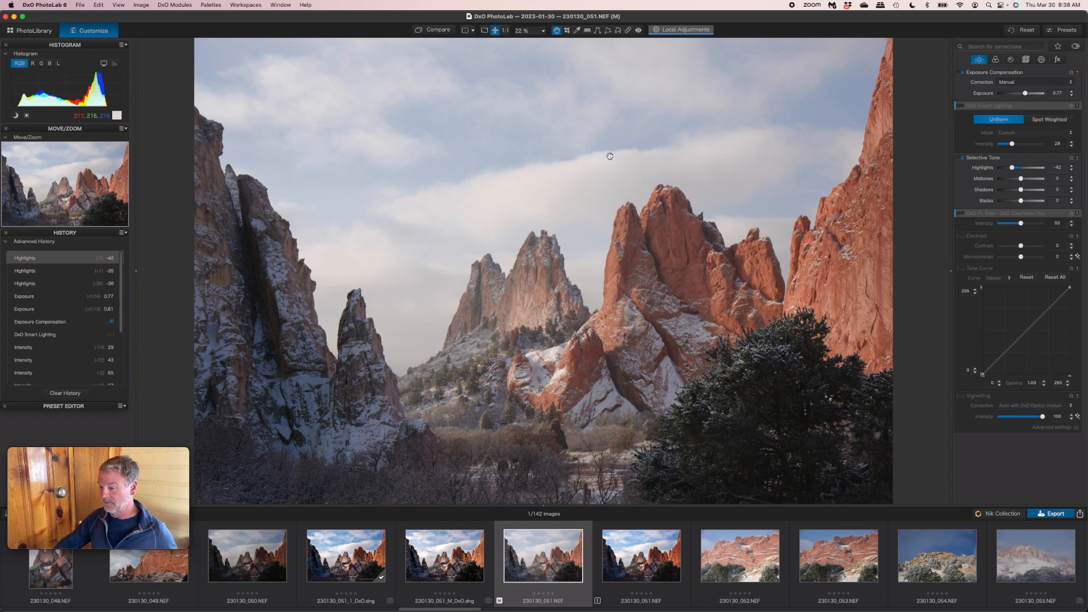
double_click(1023, 170)
left_click_drag(1021, 170, 1014, 170)
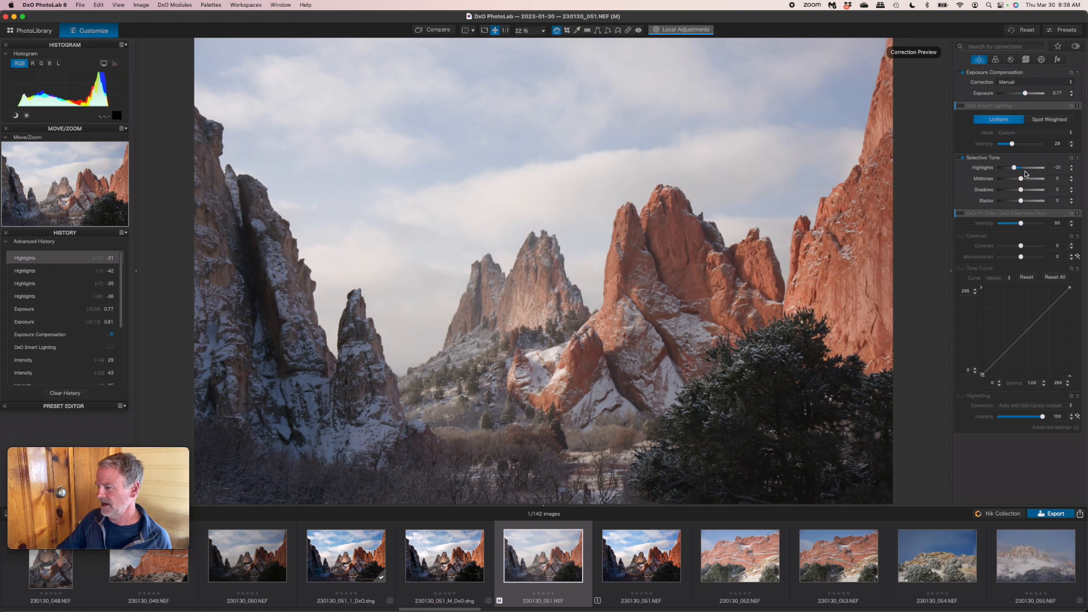
double_click(1023, 170)
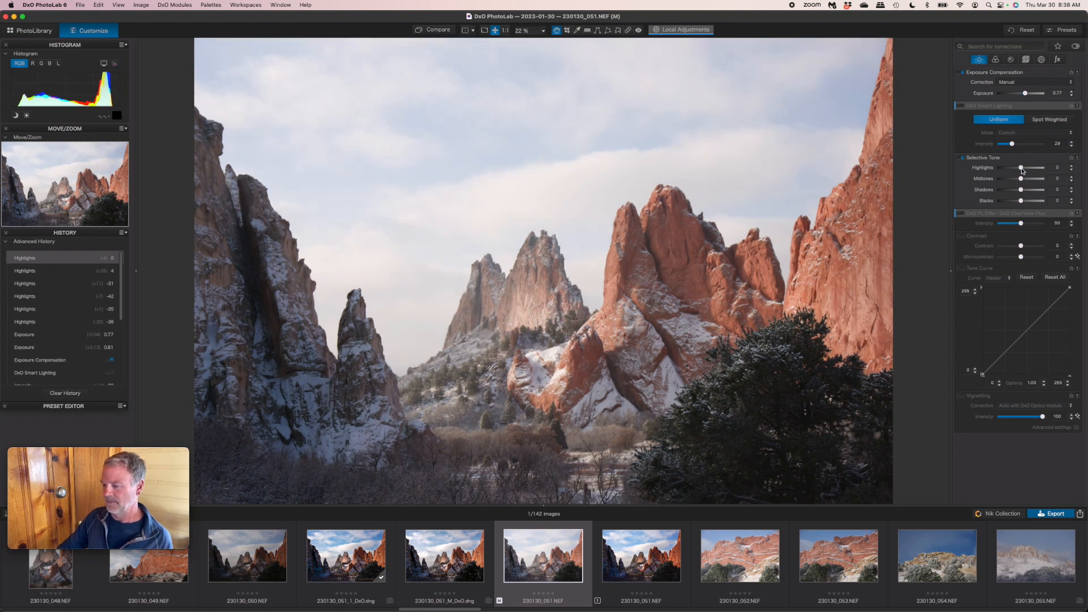
Darken the photo's Selective Tone midtones to -37 and its shadows to -14.
left_click_drag(1022, 180, 1014, 180)
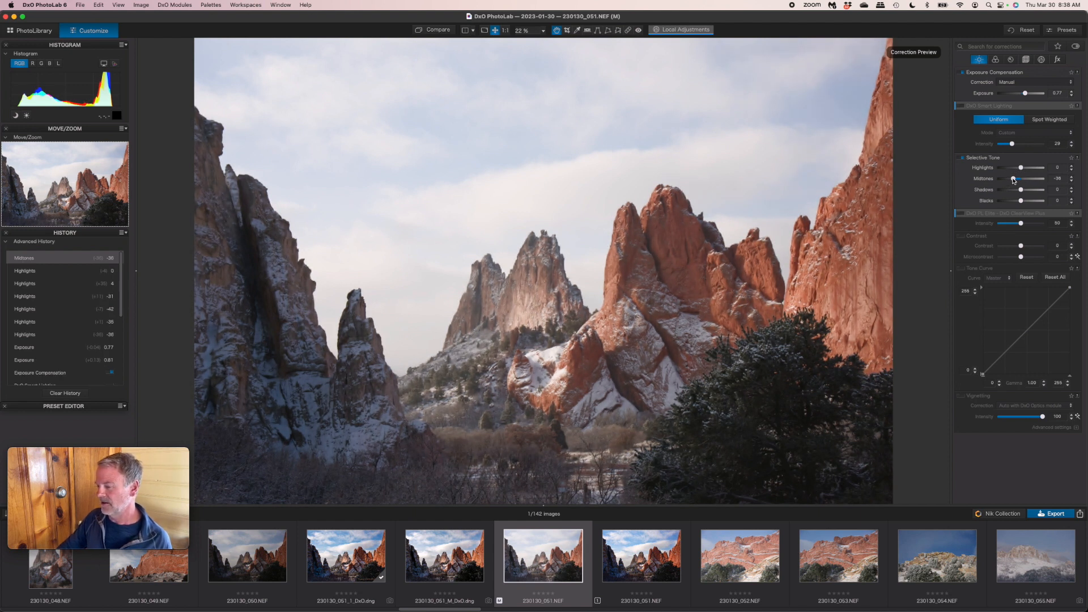
left_click(1013, 180)
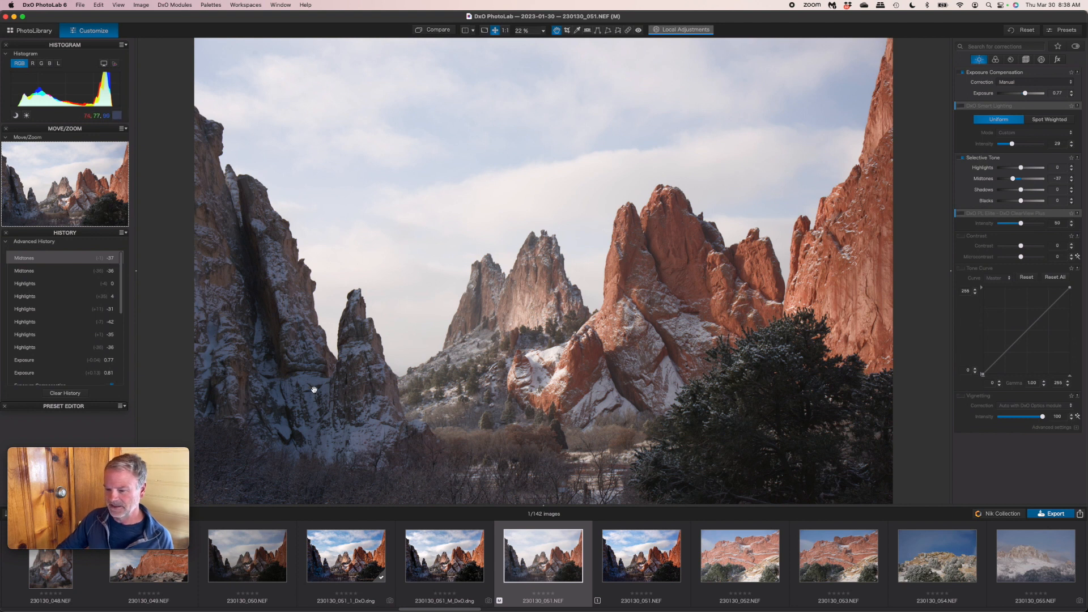
left_click_drag(1023, 193, 1021, 193)
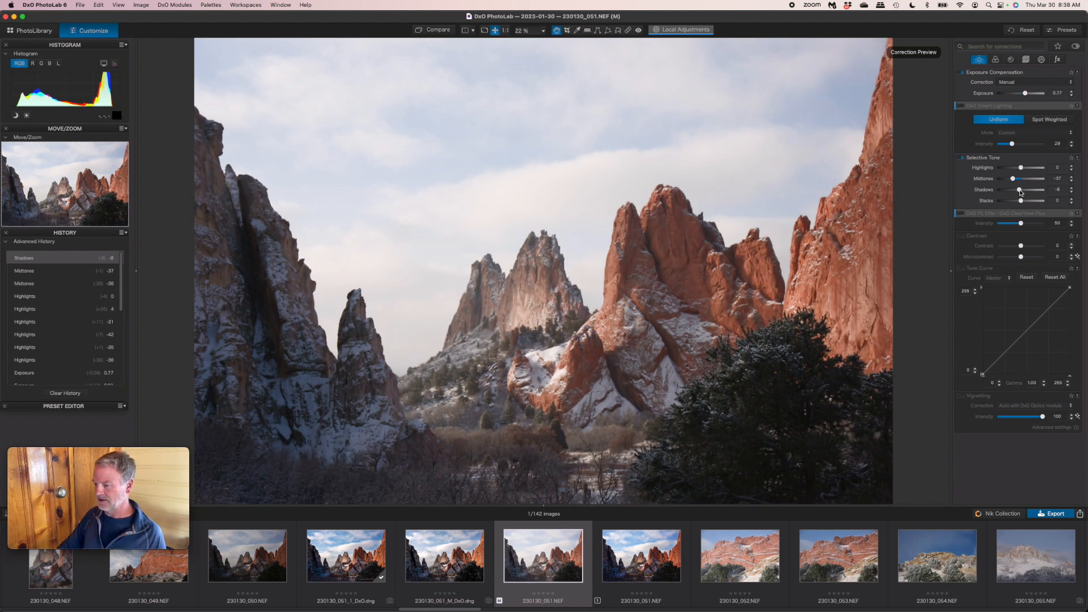
left_click_drag(1022, 193, 1019, 191)
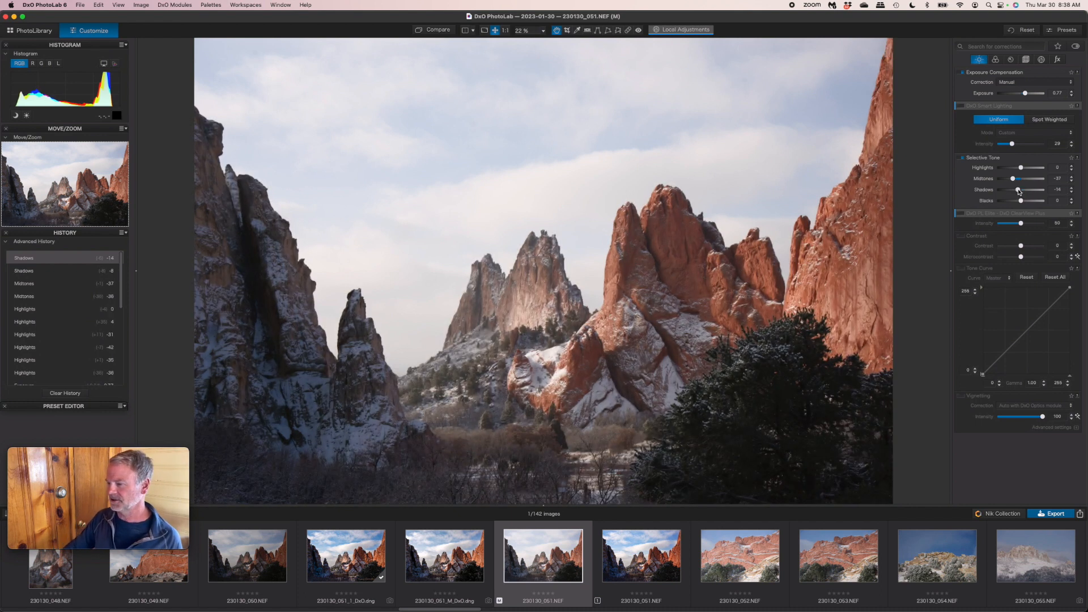
Lower the Selective Tone blacks to about -19 and raise the highlights to about 29.
left_click_drag(1023, 203, 1018, 202)
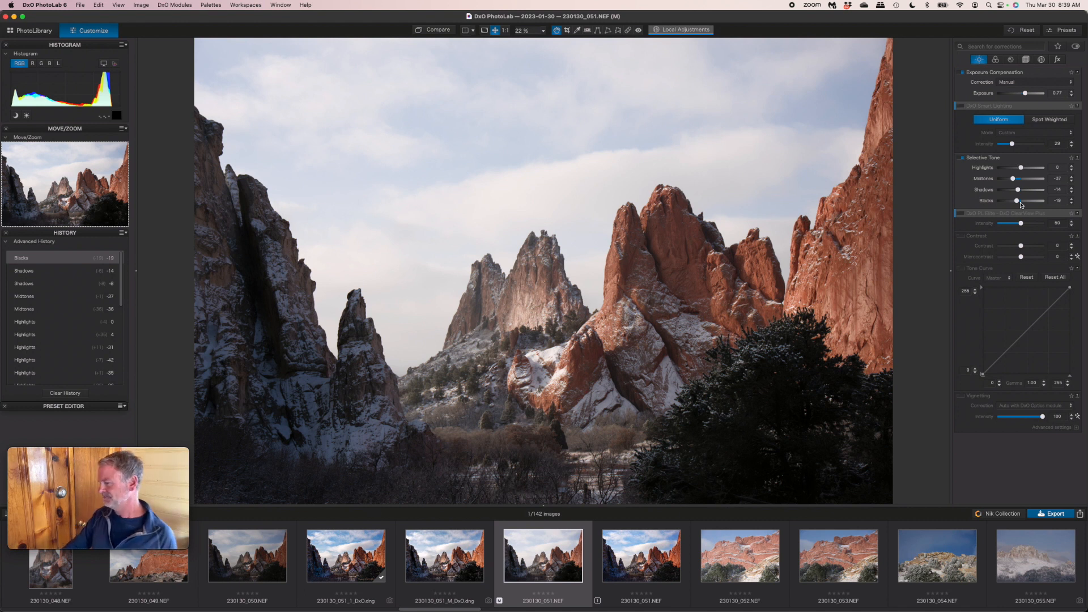
left_click_drag(1024, 167, 1027, 170)
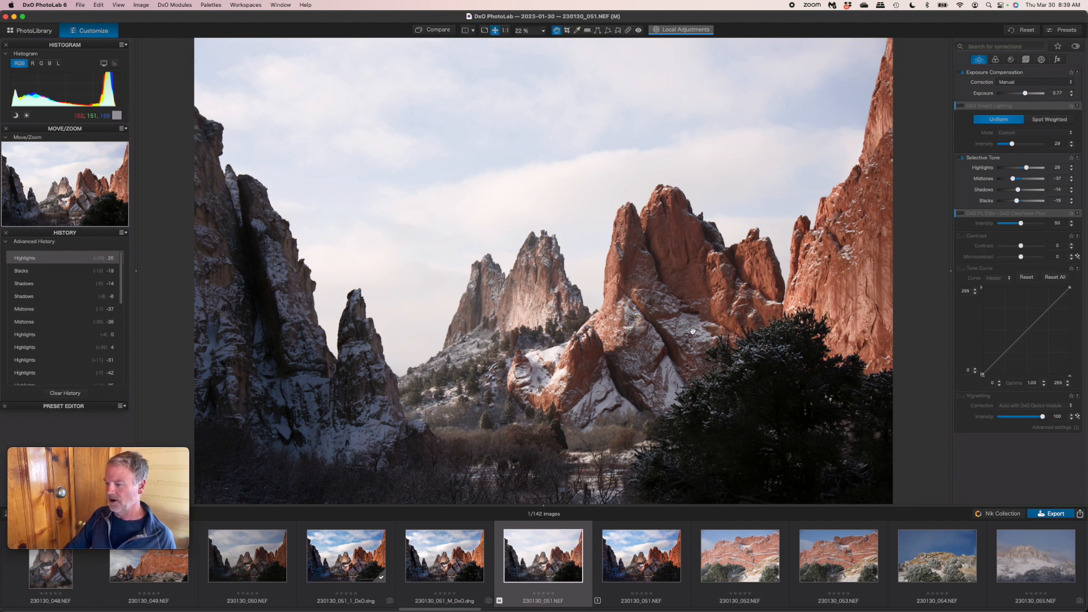
left_click(1028, 168)
left_click_drag(1028, 167, 1029, 169)
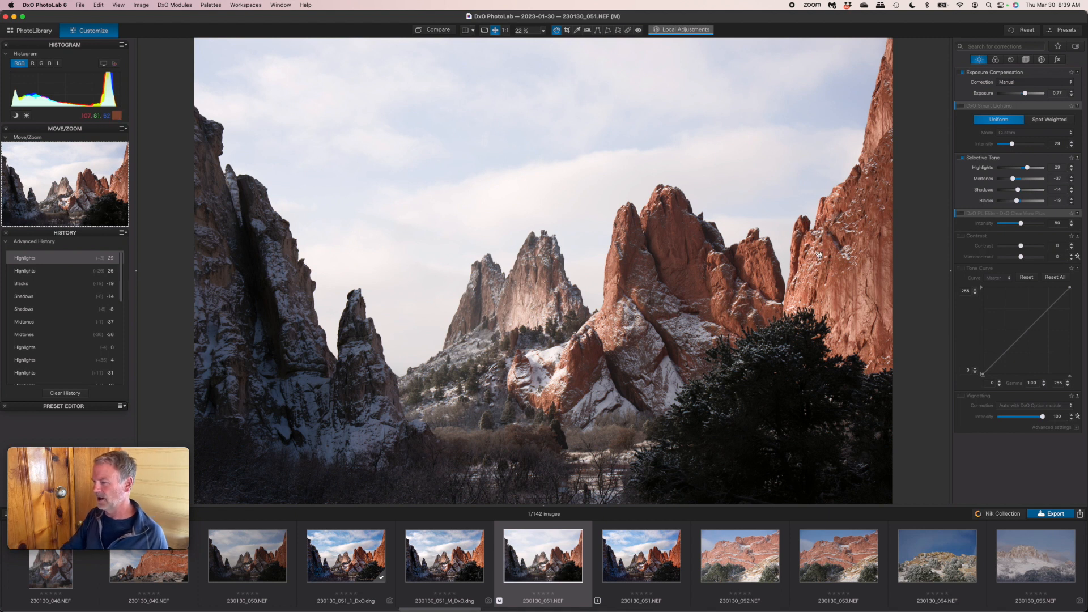
Turn on DxO ClearView Plus, compare weak and full strength, and set its intensity to 37.
left_click(962, 214)
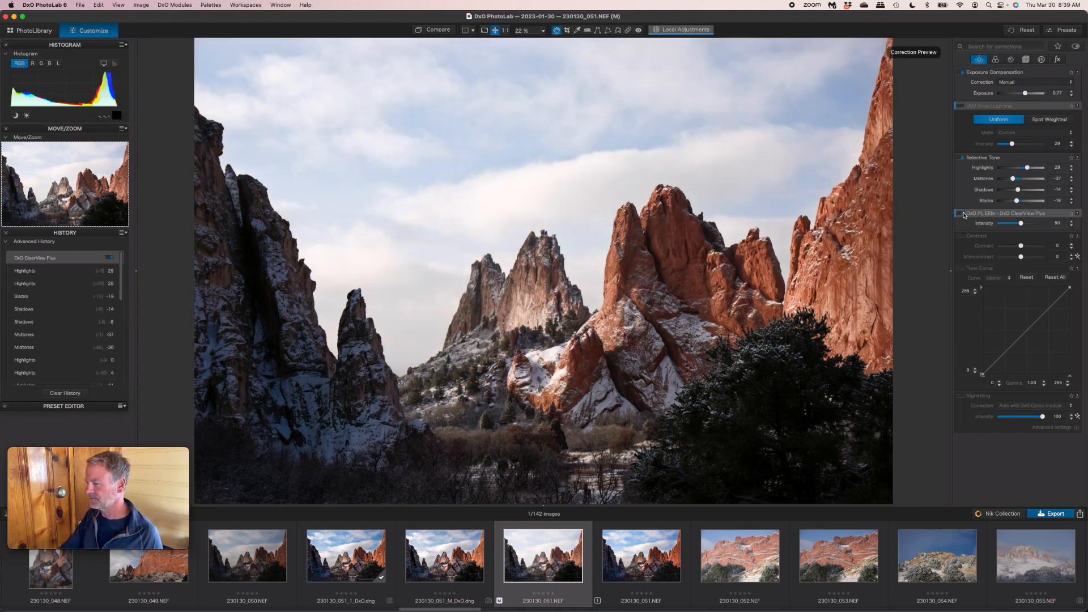
left_click_drag(1025, 226, 1013, 223)
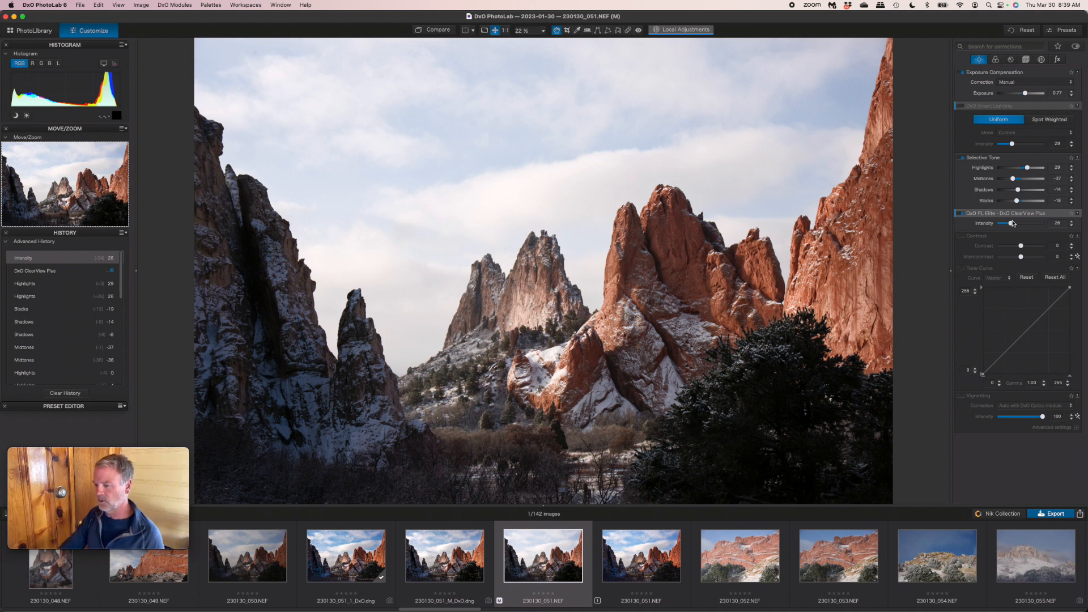
left_click_drag(1012, 224, 1045, 230)
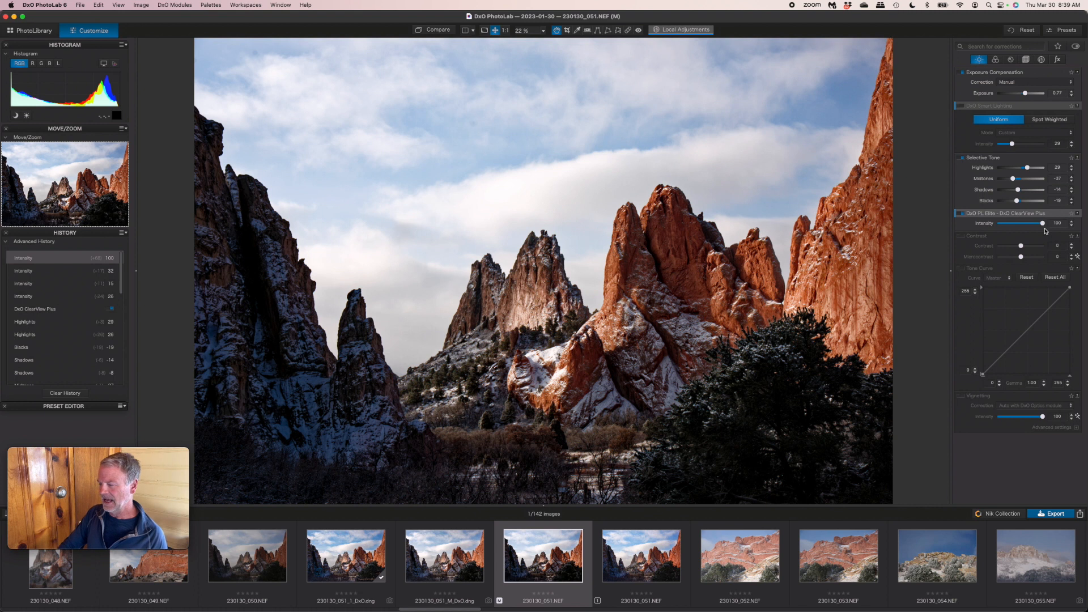
left_click_drag(1044, 224, 1013, 223)
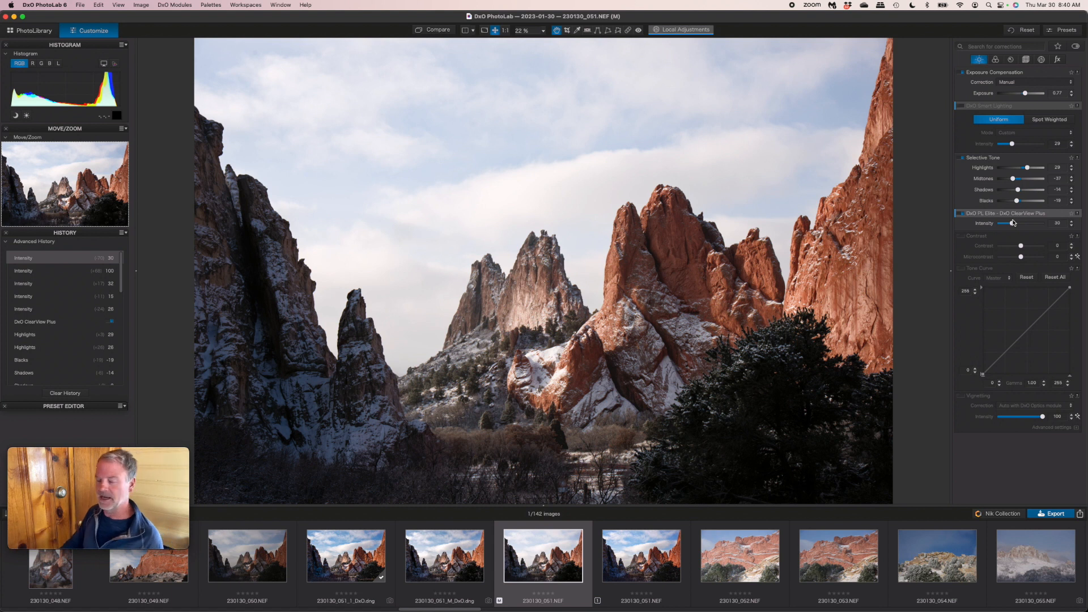
left_click_drag(1013, 224, 1016, 225)
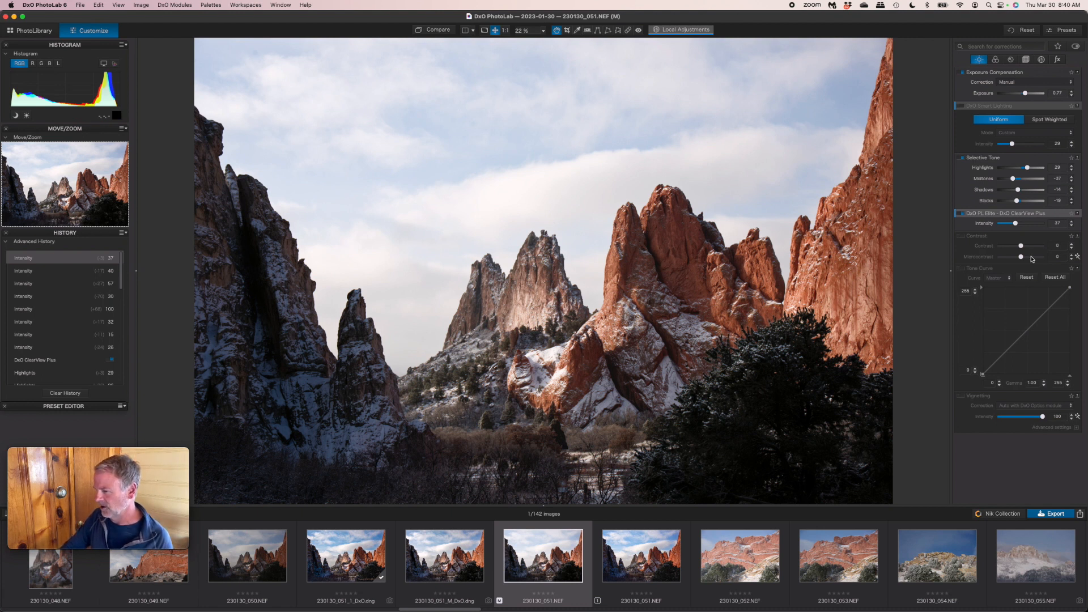
Turn on the Contrast correction, try microcontrast at 100, and set it to 14.
left_click(965, 236)
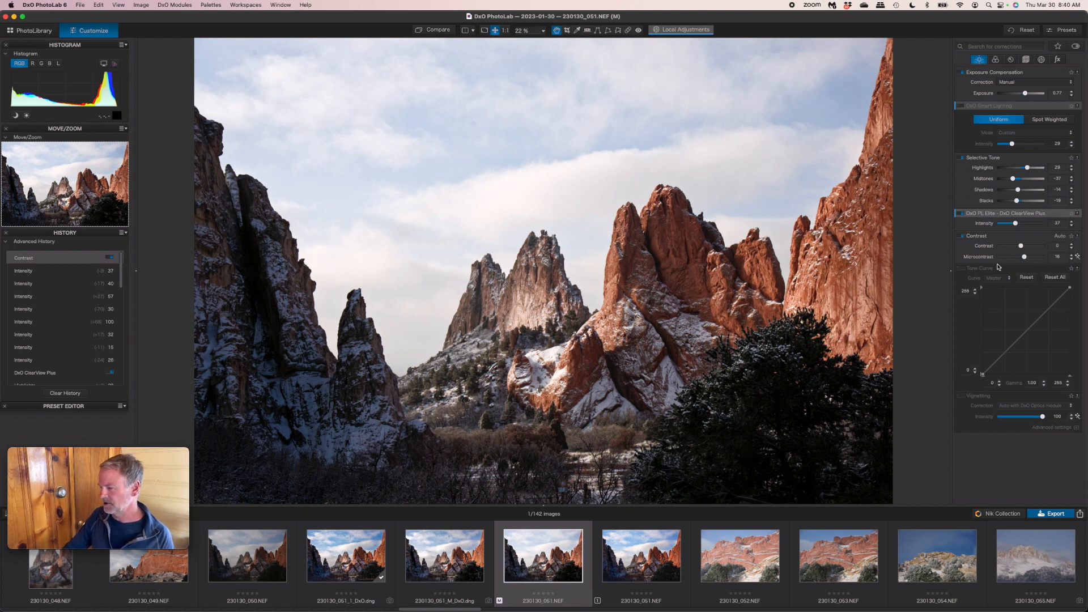
mouse_move(1024, 258)
left_mouse_down()
mouse_move(1006, 258)
mouse_move(1043, 259)
left_mouse_up()
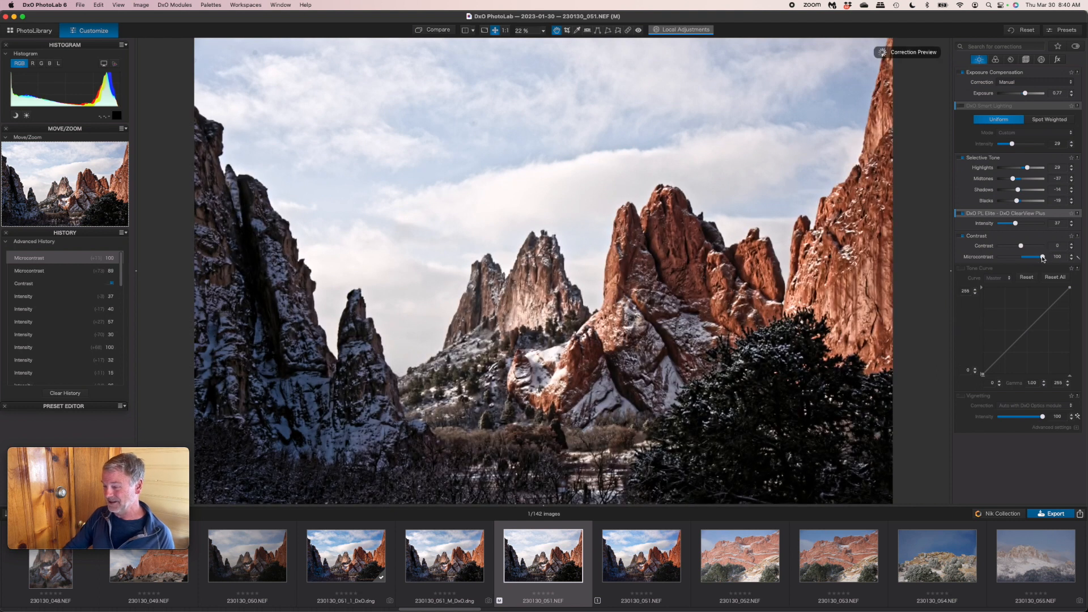
left_click_drag(1043, 259, 1025, 258)
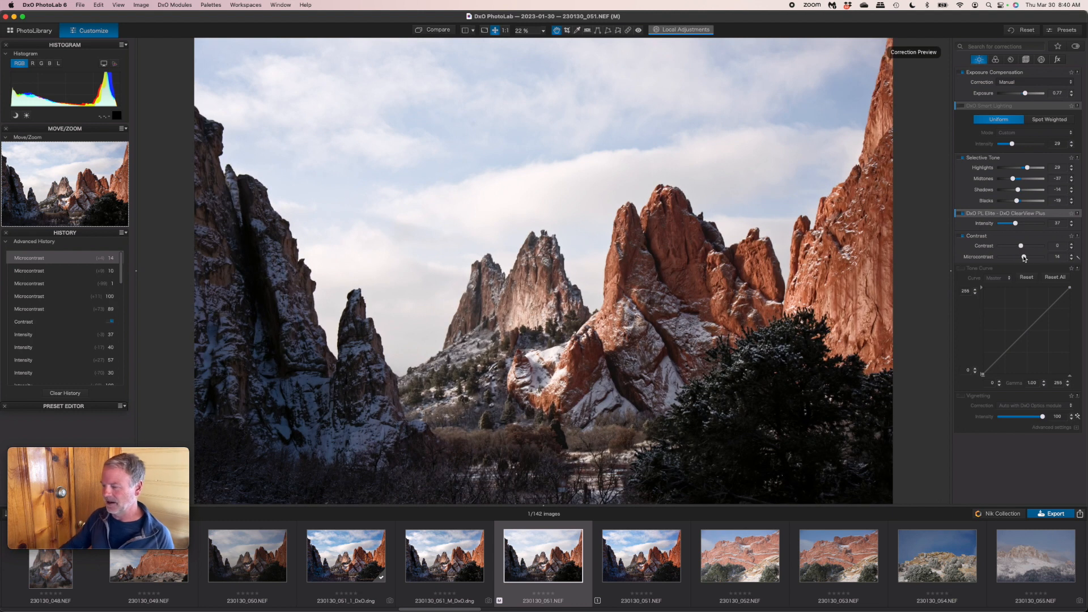
left_click(1024, 258)
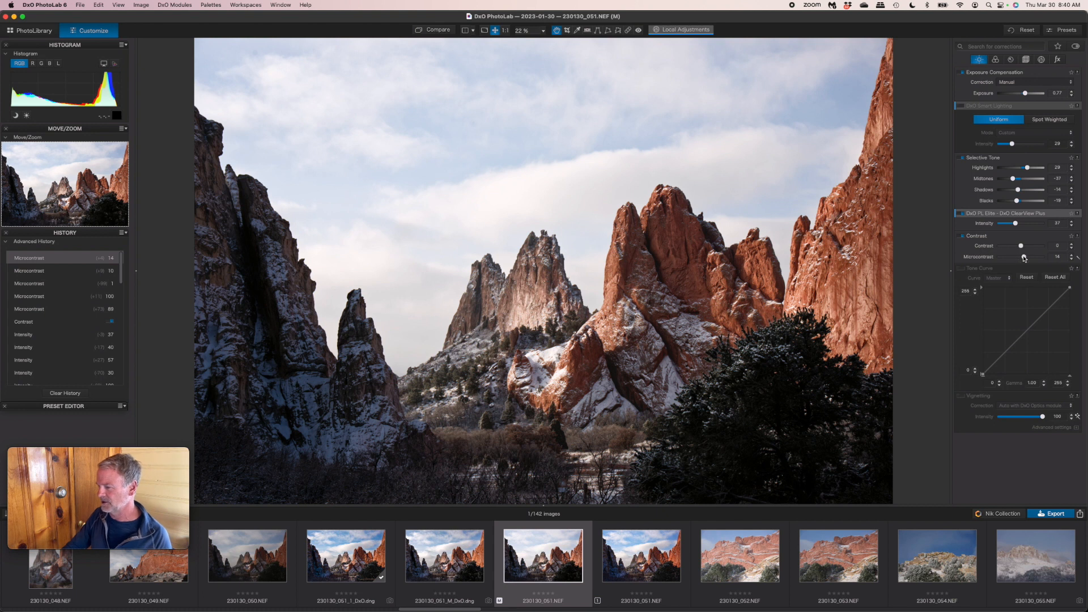
Turn on the Tone Curve, try bending the master curve's shadows and highlights, and set its white point to 251.
left_click(962, 269)
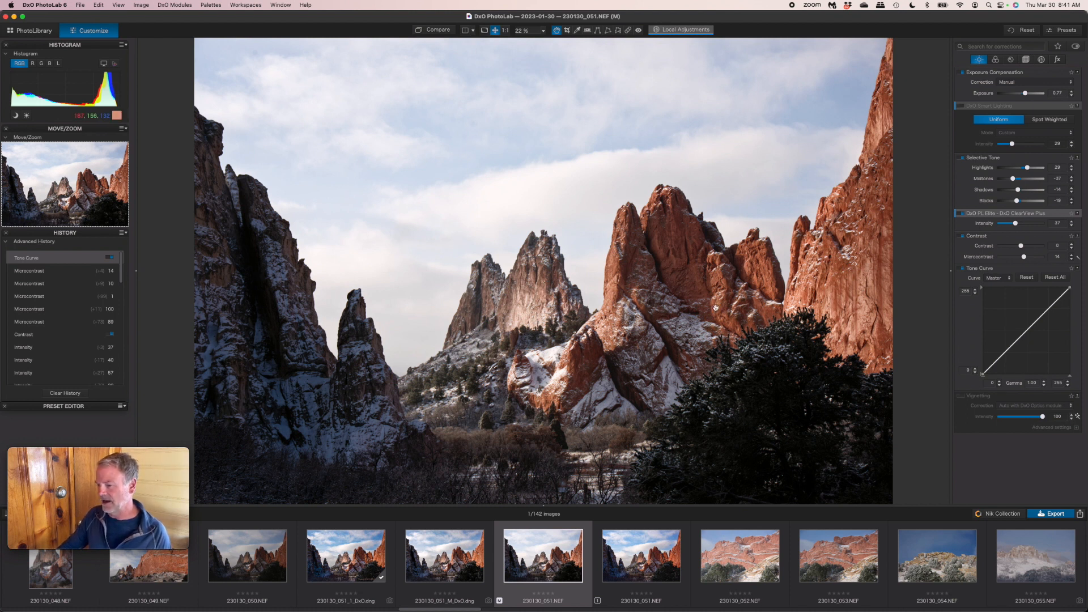
left_click_drag(999, 360, 999, 363)
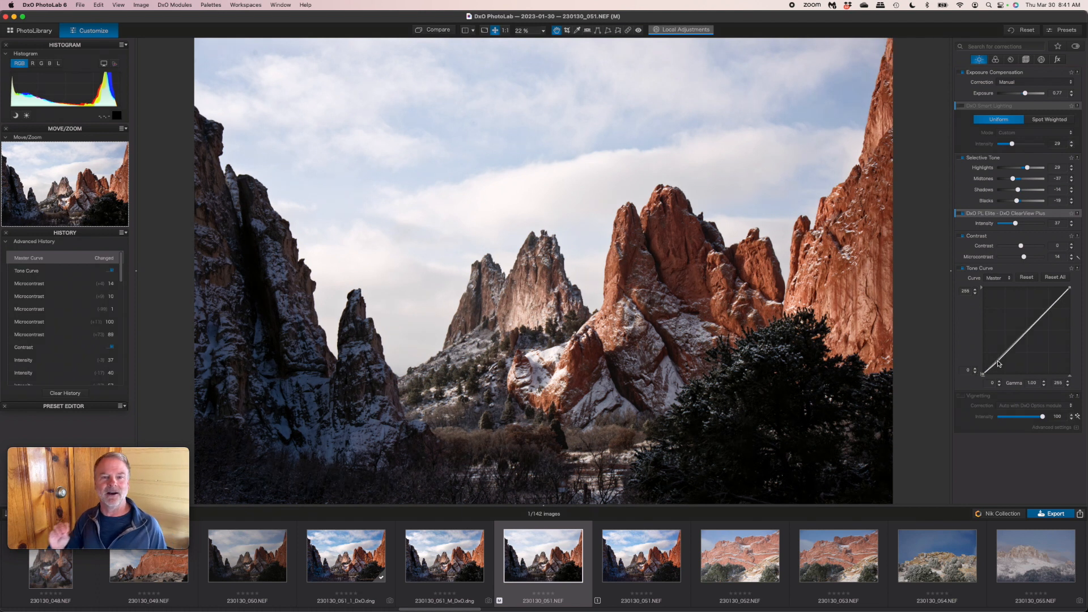
left_click_drag(998, 361, 999, 359)
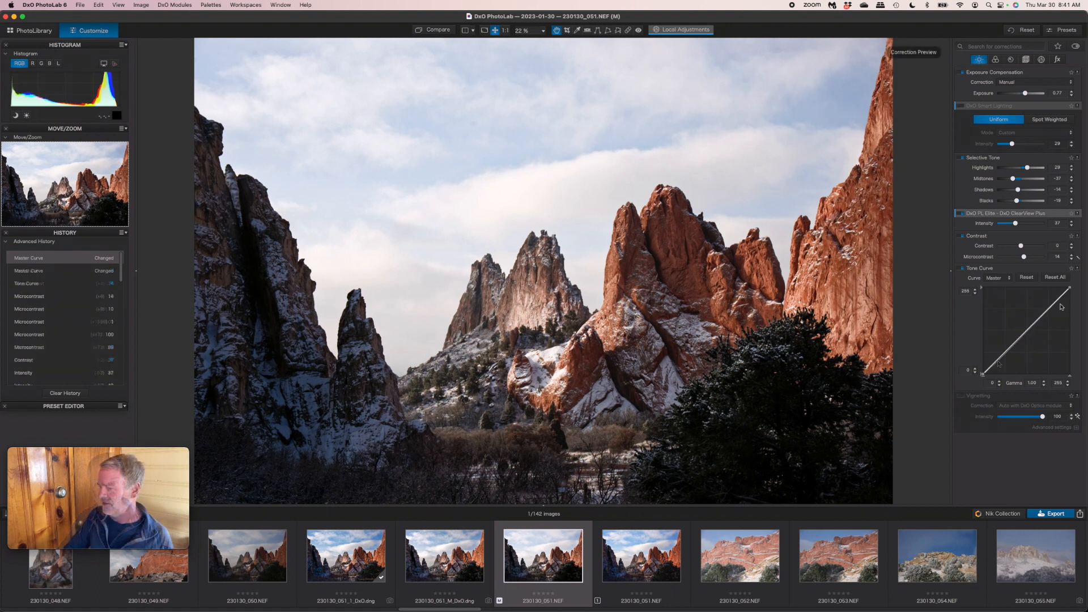
mouse_move(1058, 298)
left_mouse_down()
mouse_move(1084, 333)
mouse_move(1050, 301)
mouse_move(1068, 284)
left_mouse_up()
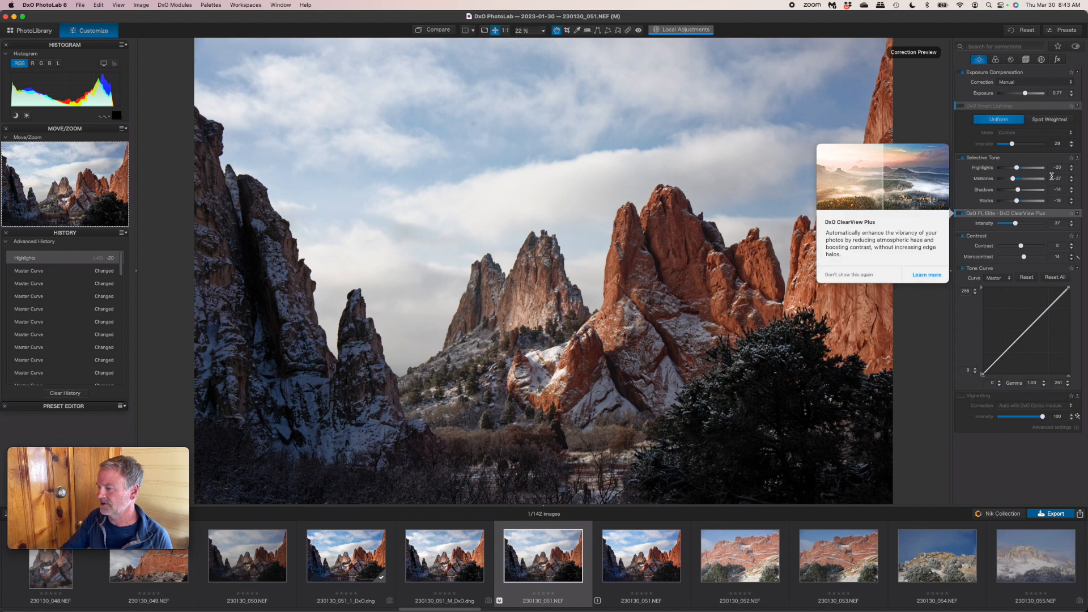
Lower the Selective Tone highlights to -34 to recover detail in the clouds.
left_click(1017, 167)
left_click_drag(1017, 168, 1014, 168)
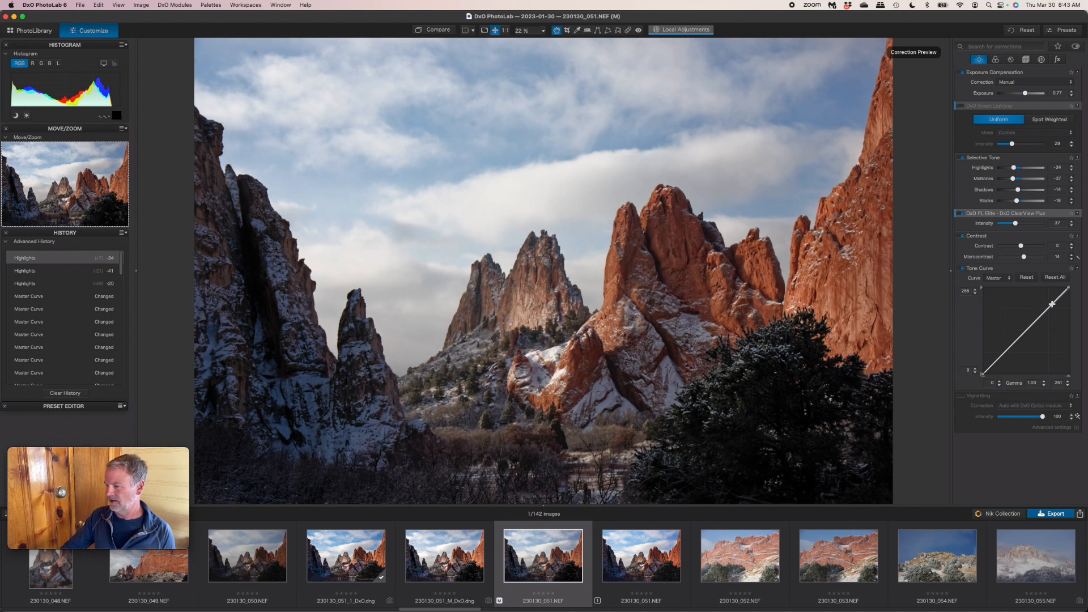
Brighten the upper part of the master tone curve slightly and pull its midpoint back toward the diagonal.
left_click_drag(1052, 303, 1057, 296)
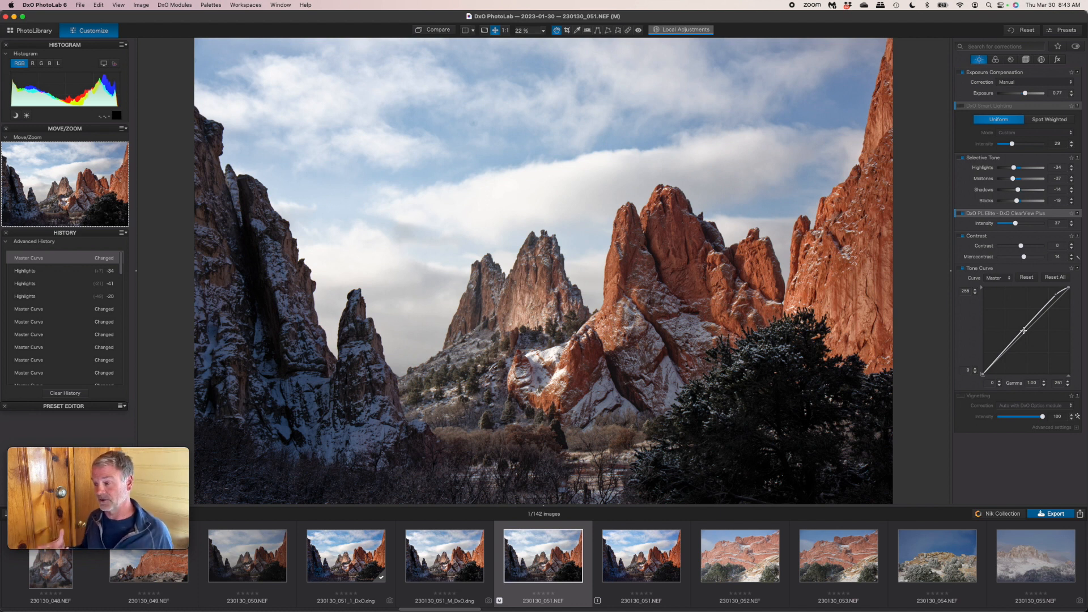
left_click_drag(1024, 330, 1025, 334)
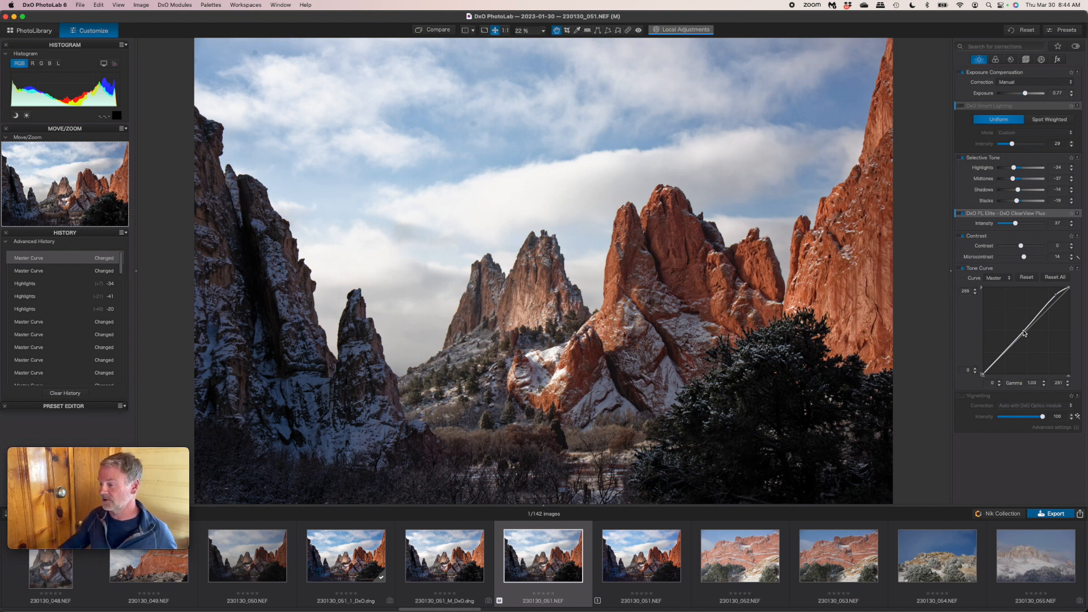
left_click(1023, 333)
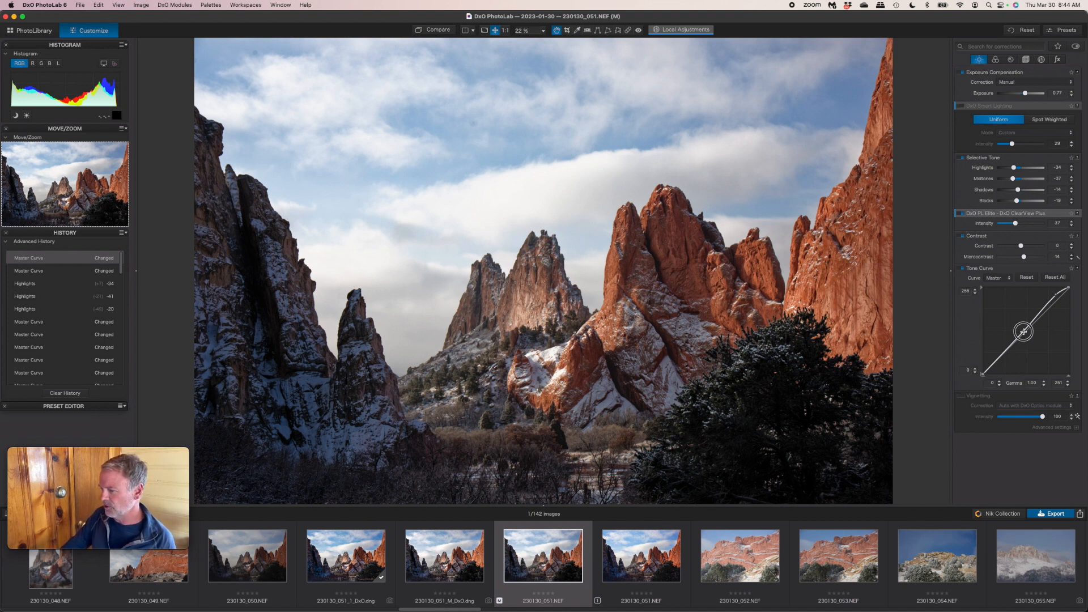
left_click_drag(1024, 333, 1023, 331)
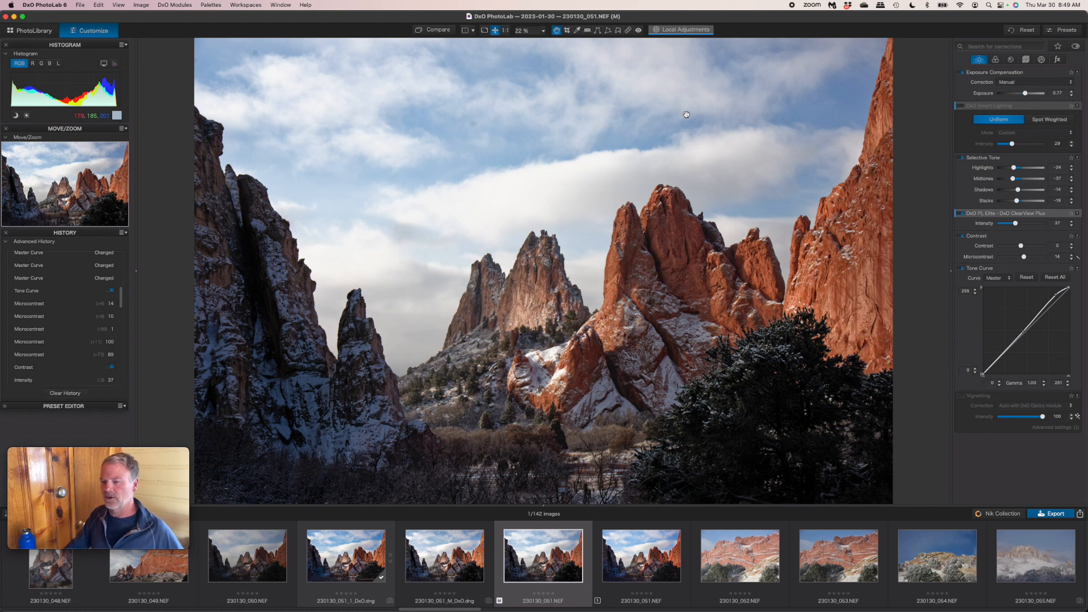
Repair three spots in the sky with the ReTouch tool, enlarging the brush to 43 px for the last one.
left_click(629, 31)
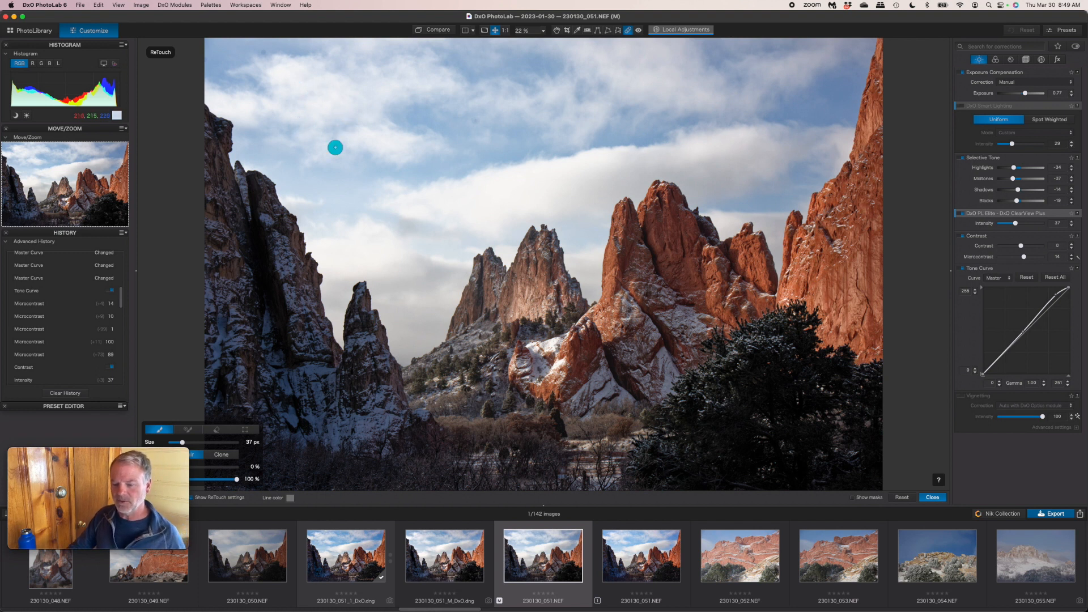
left_click(264, 53)
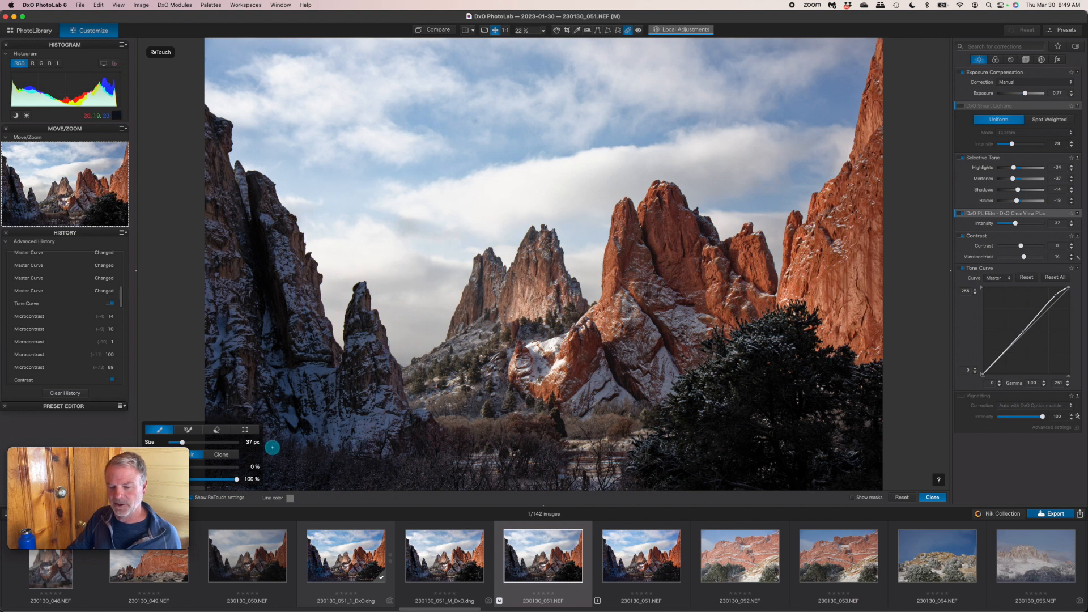
mouse_move(143, 482)
left_click_drag(143, 482, 418, 435)
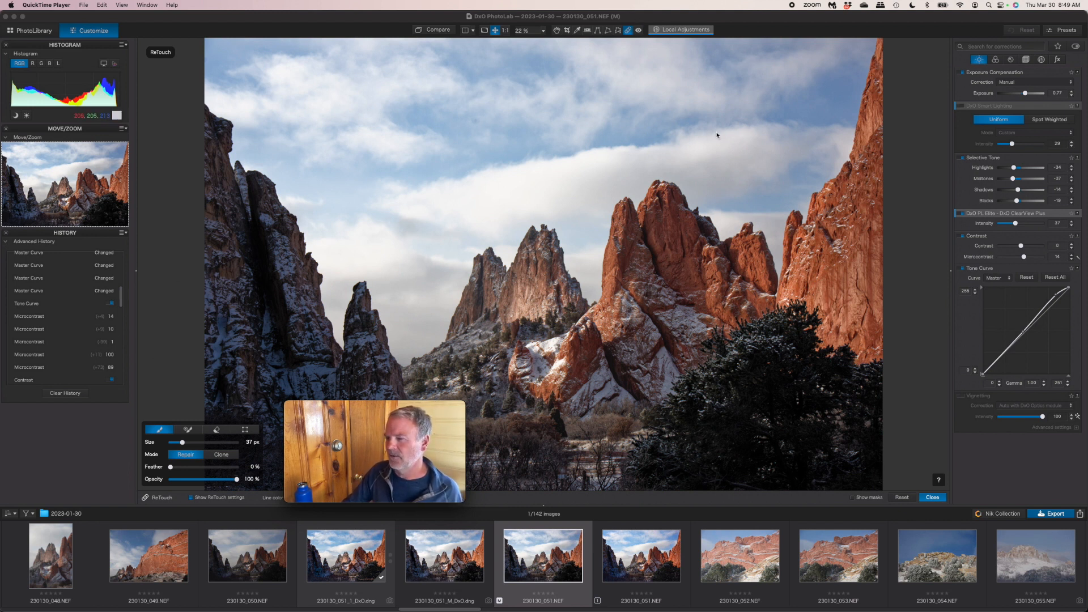
left_click(629, 32)
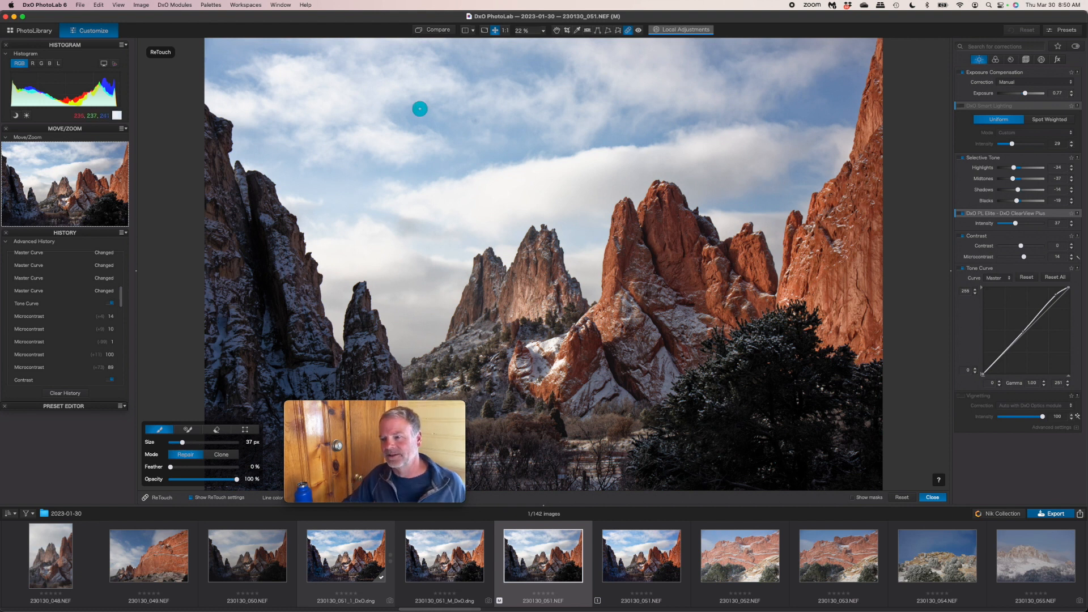
left_click(475, 122)
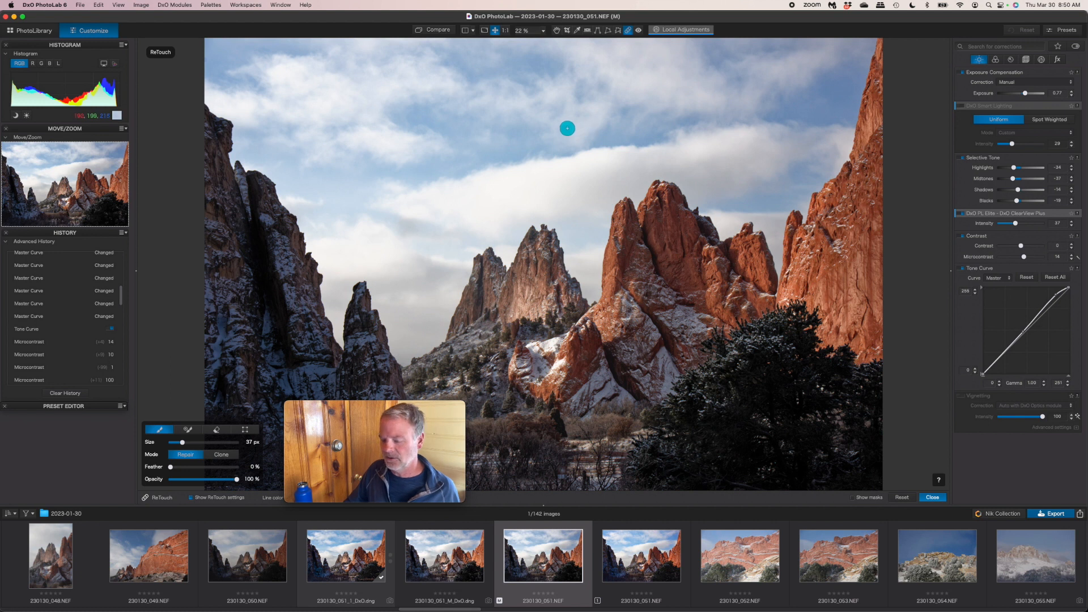
left_click_drag(183, 442, 185, 442)
left_click(571, 126)
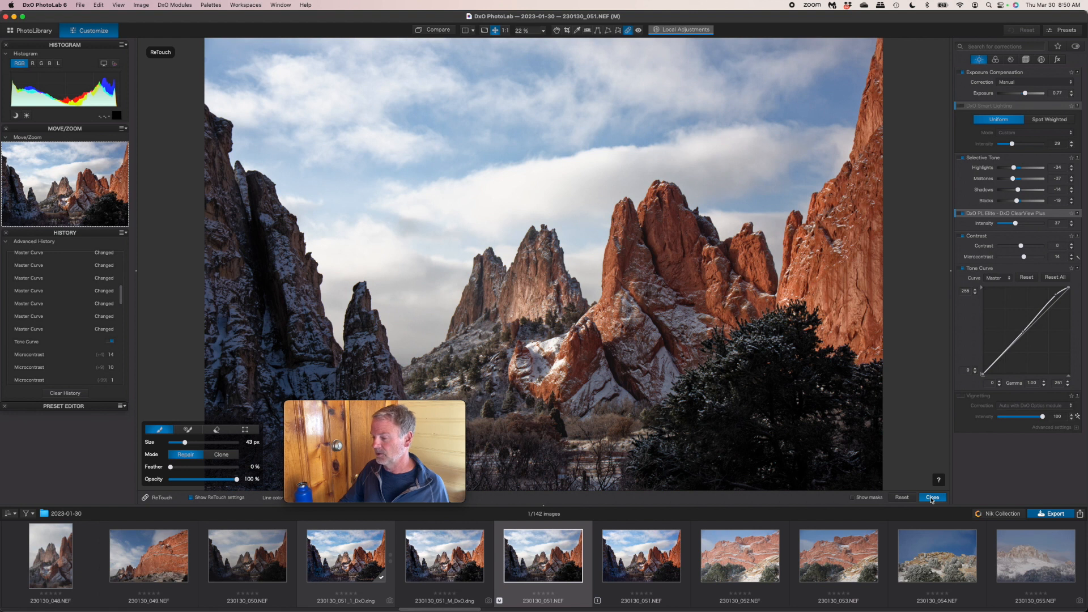
left_click(933, 497)
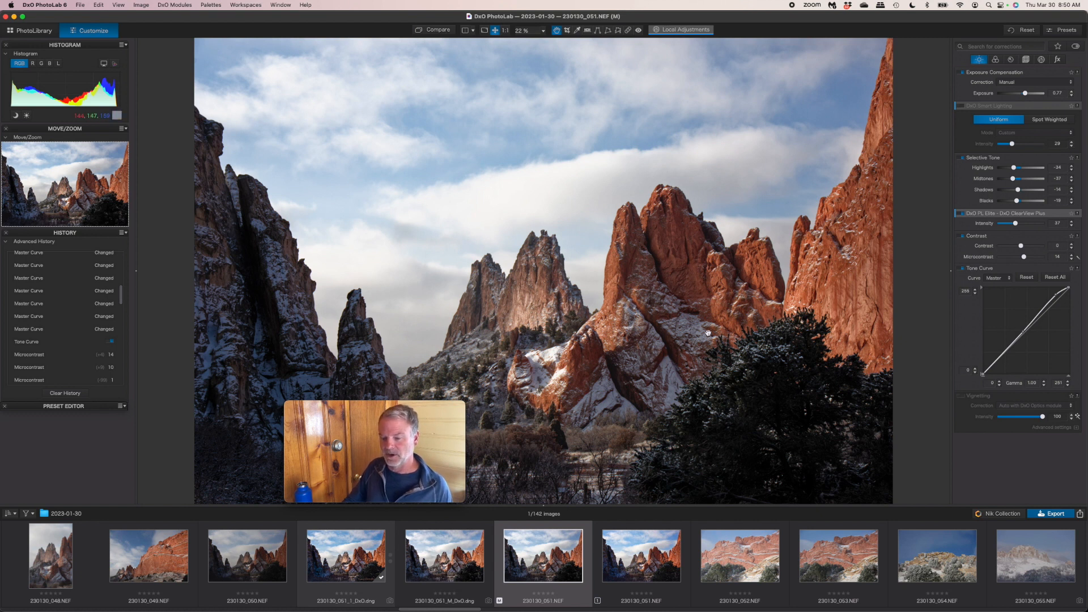
Turn on Vignetting with the DxO Optics module correction at intensity 25, toggling it to compare before leaving it on.
left_click(961, 397)
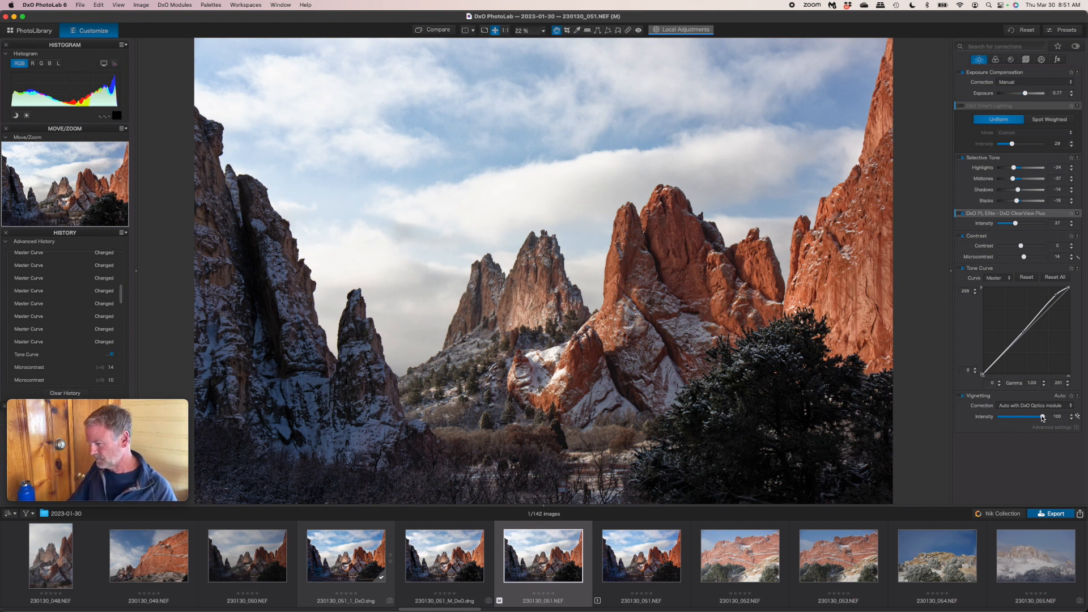
left_click(961, 397)
left_click(962, 396)
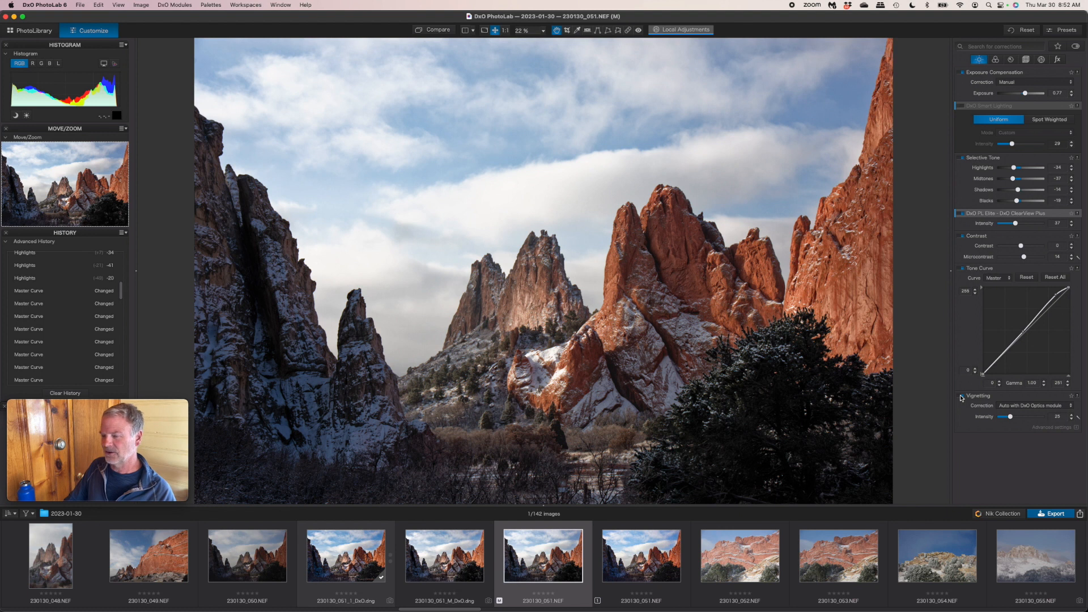
left_click(962, 397)
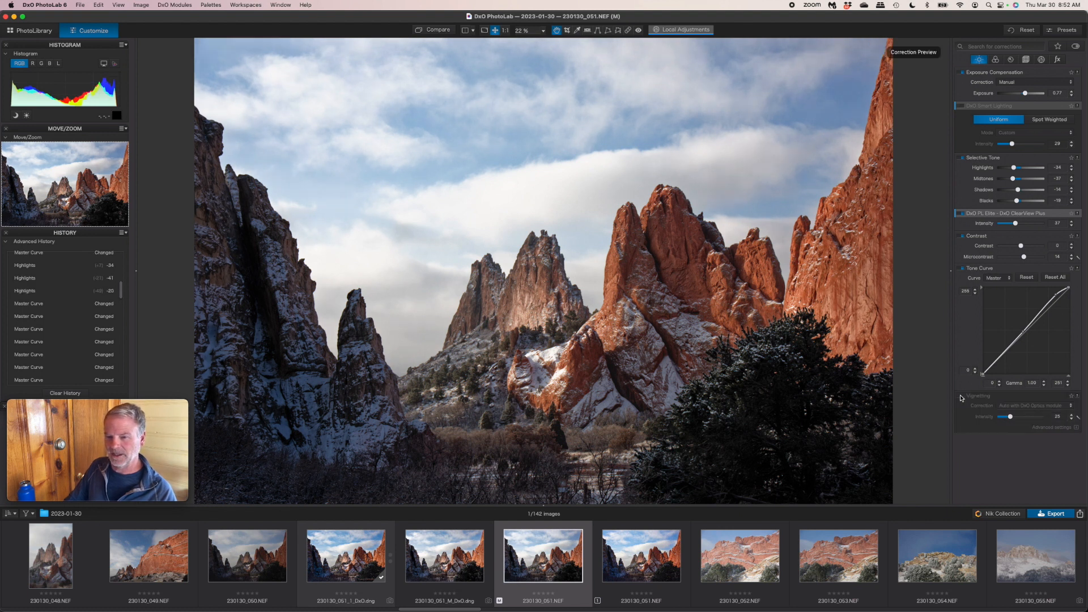
left_click(962, 397)
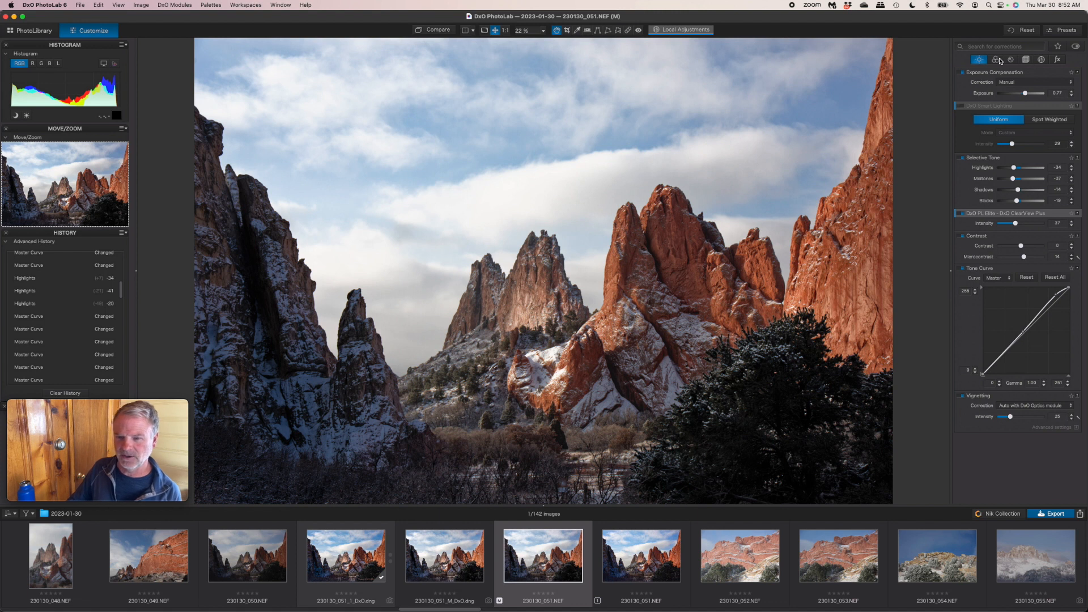
left_click(628, 29)
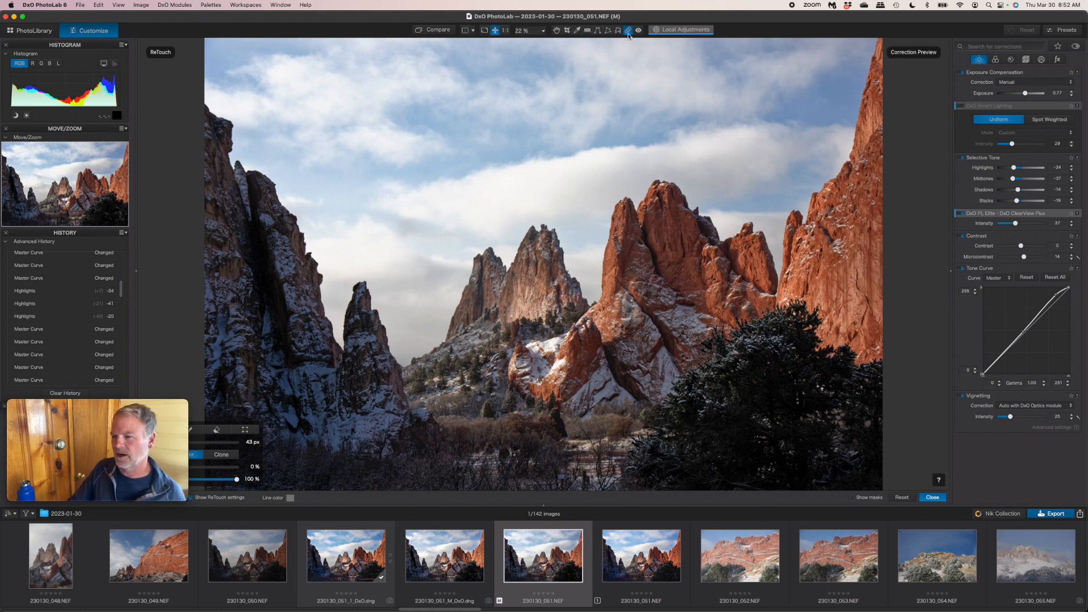
left_click(932, 497)
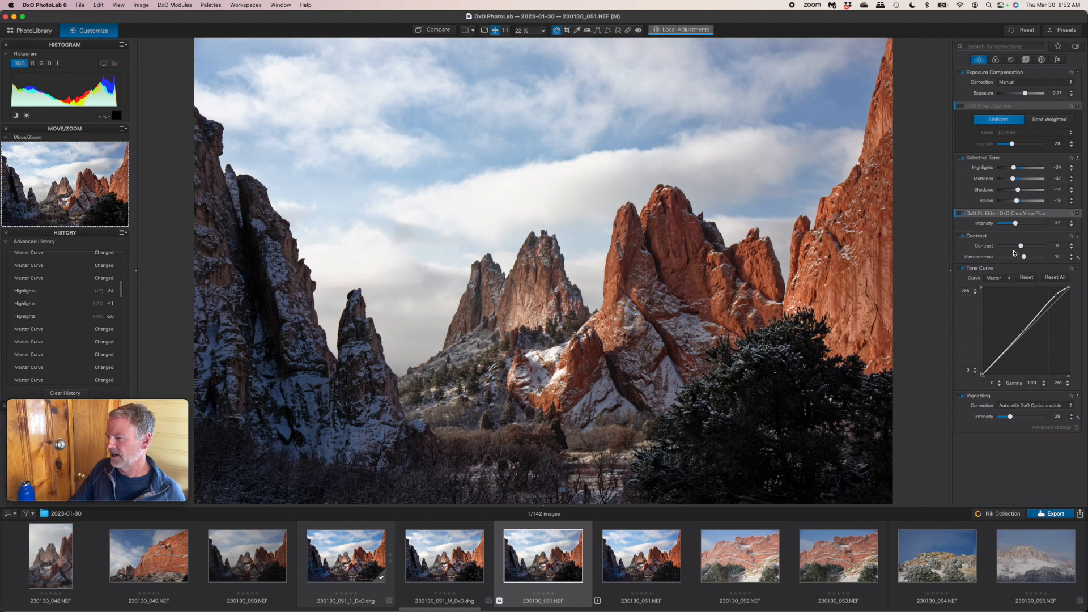
Among the color corrections, toggle White Balance on and off, and turn on Color Accentuation with vibrancy at about 20.
left_click(996, 60)
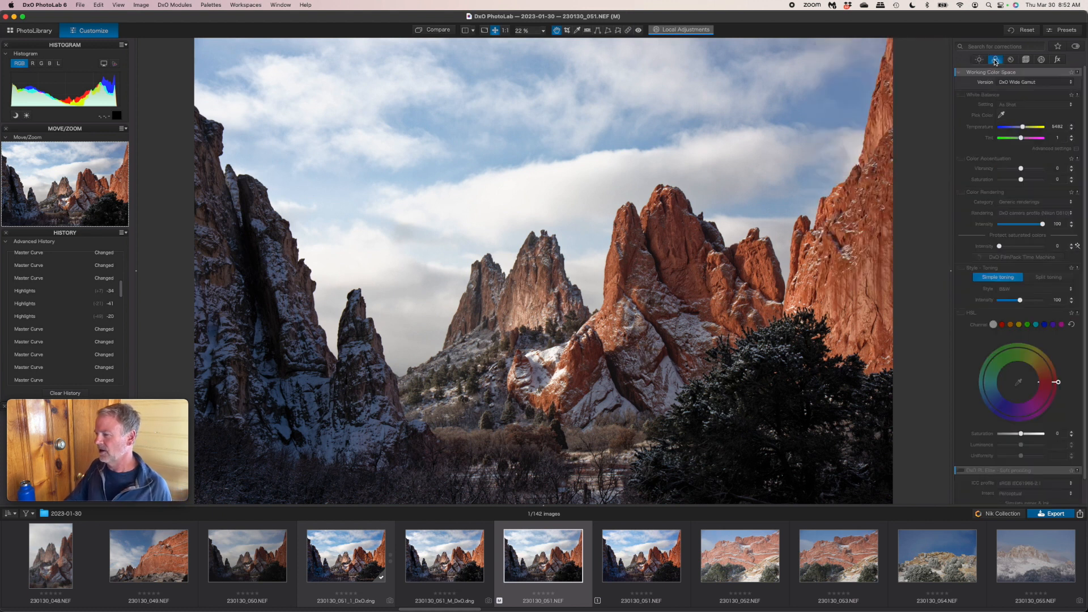
left_click(962, 96)
left_click(963, 96)
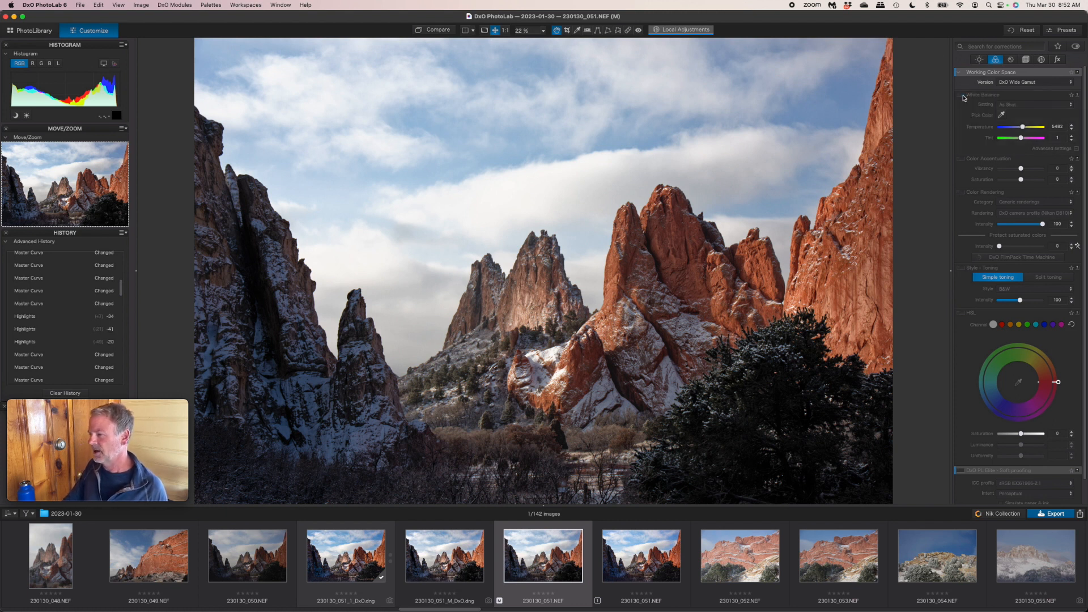
left_click(963, 160)
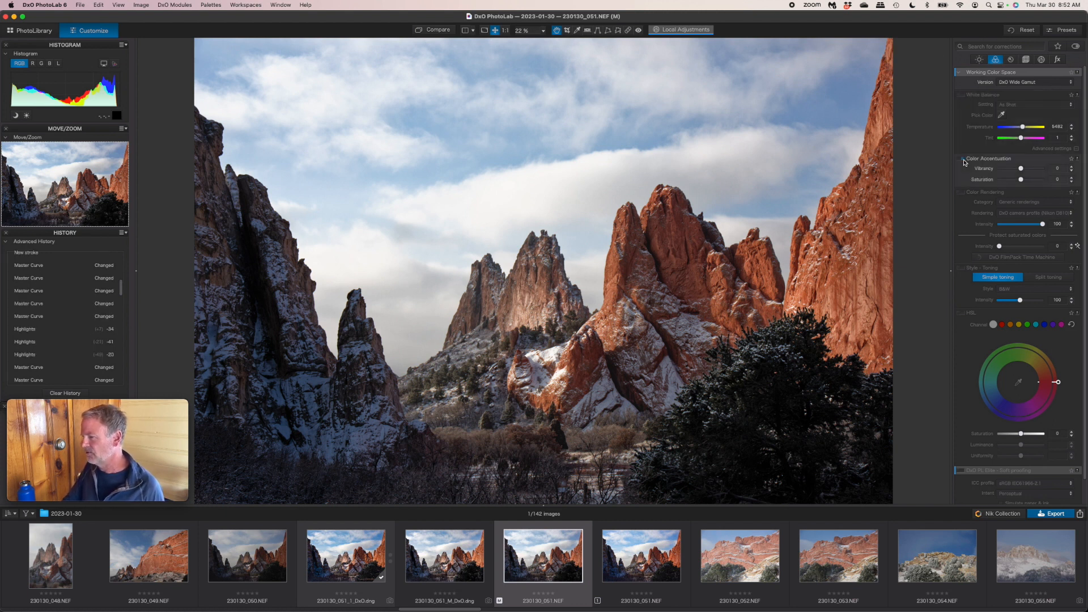
left_click_drag(1022, 170, 1025, 171)
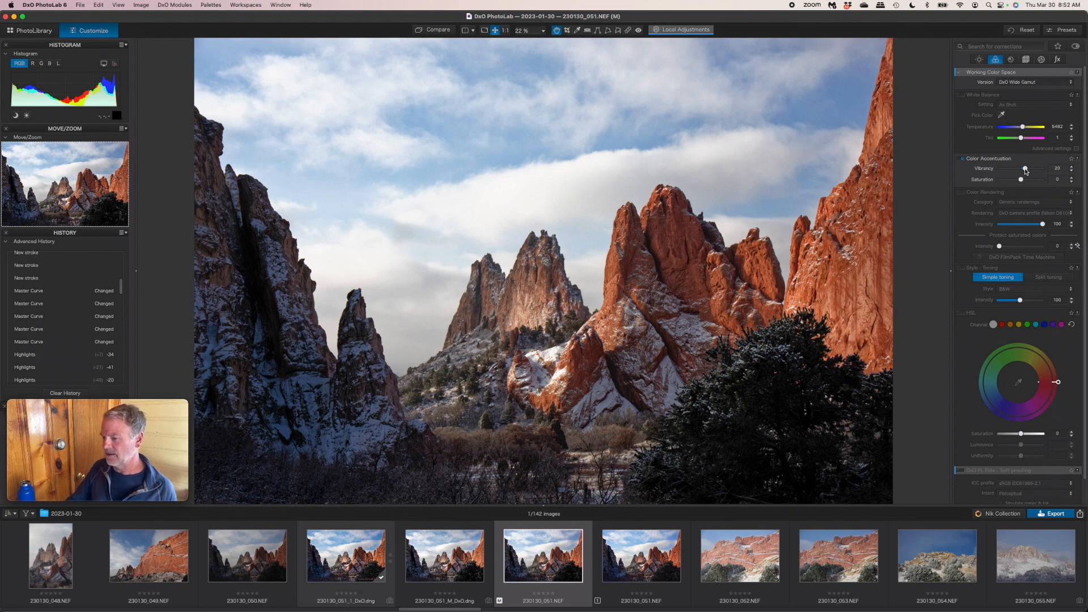
Set the Color Accentuation saturation to 19 and its vibrancy to 22.
left_click_drag(1021, 180, 1025, 182)
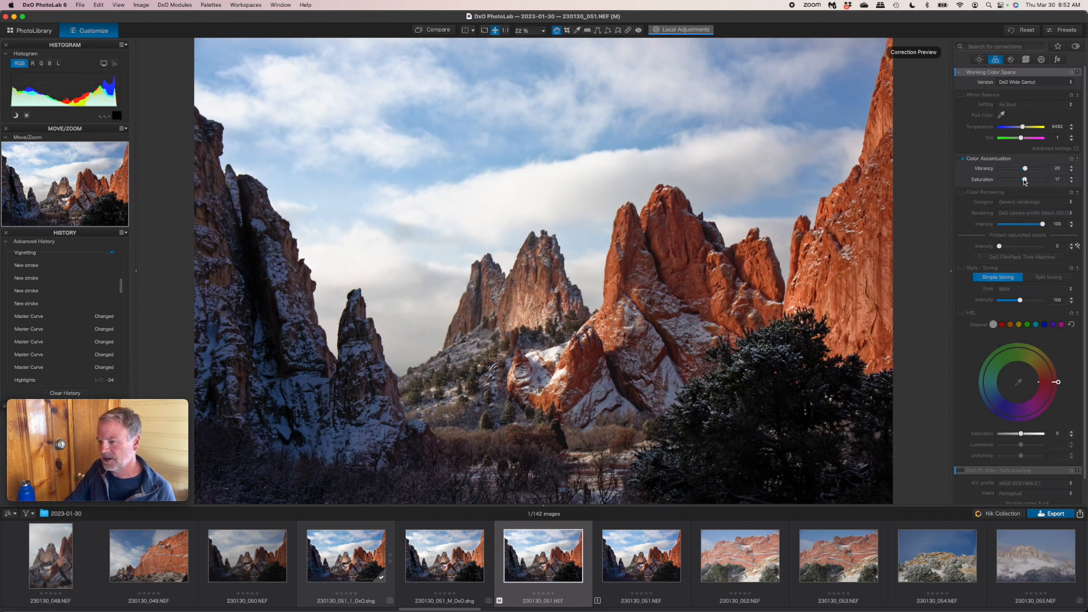
left_click(1025, 180)
left_click_drag(1025, 181, 1028, 169)
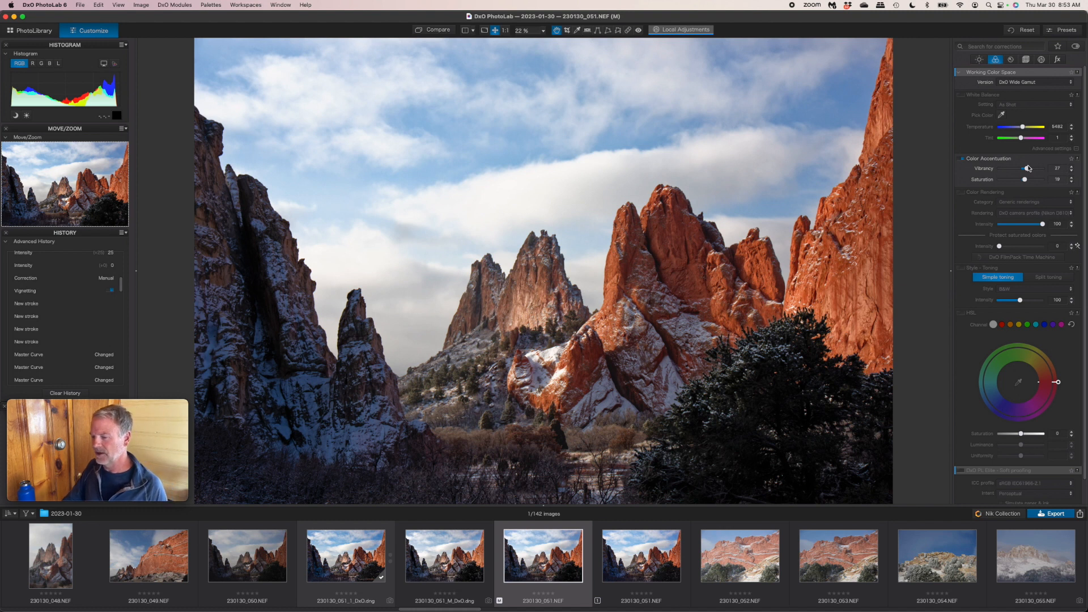
left_click_drag(1029, 169, 1025, 169)
Turn on Color Rendering with the generic DxO camera profile, and preview the B&W Style - Toning before switching it off.
left_click(962, 193)
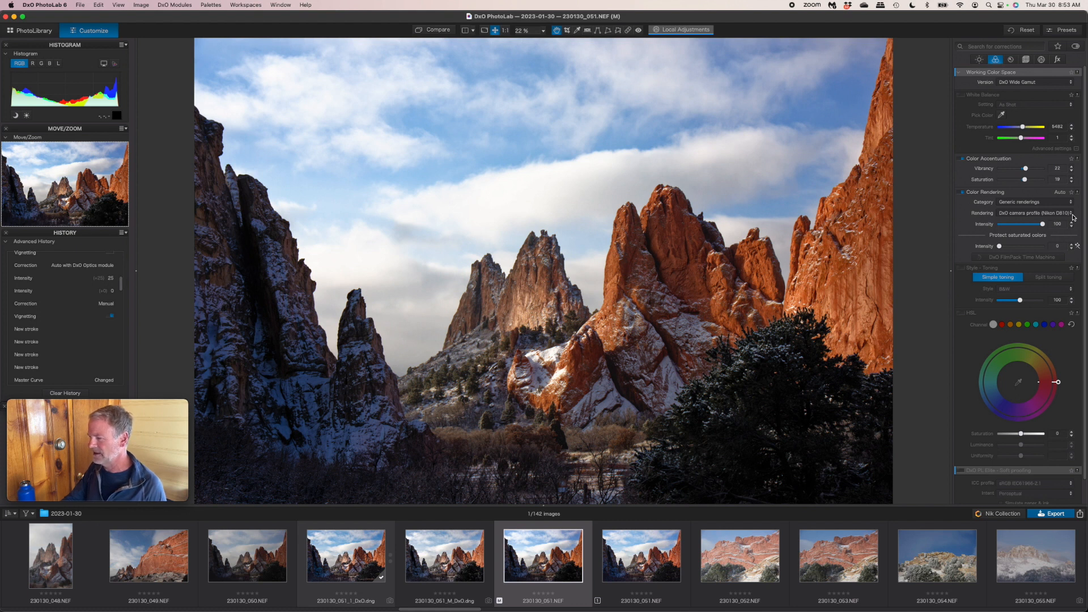
left_click(961, 268)
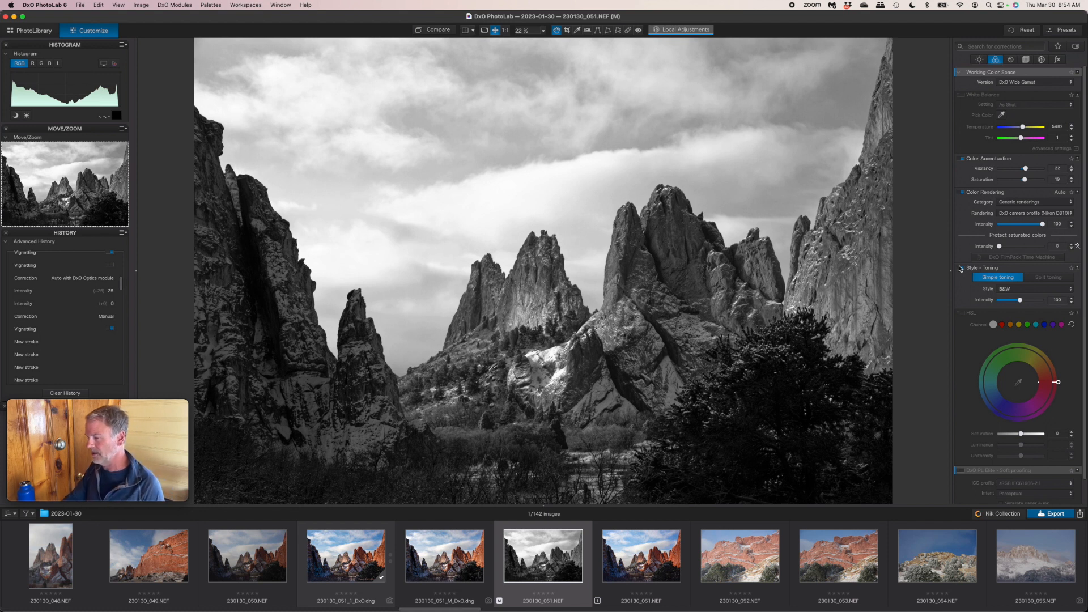
left_click(962, 269)
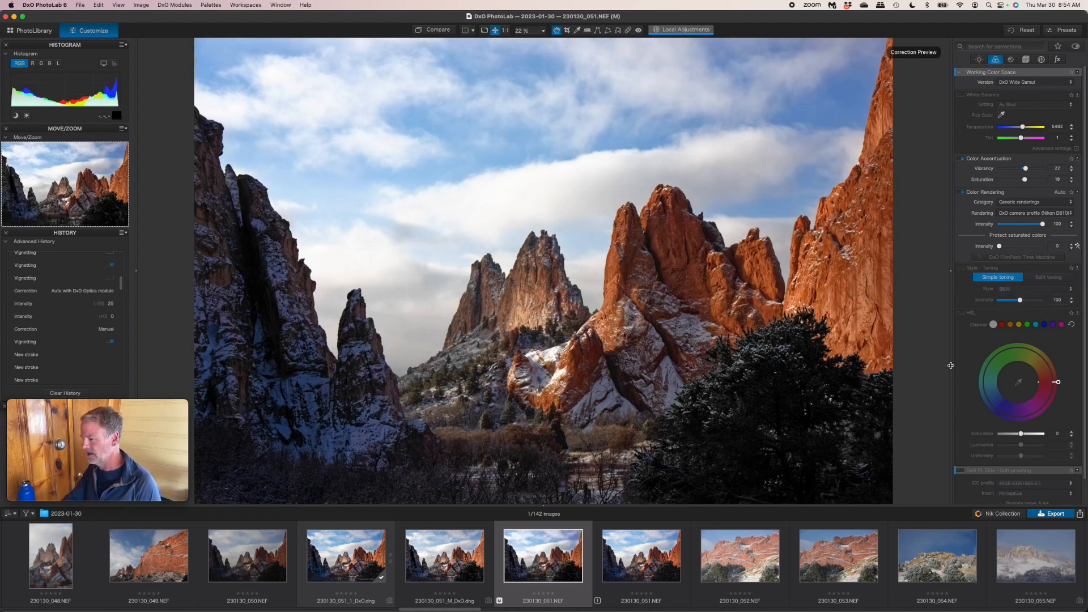
Turn on HSL, sample the sunlit rock face's hue for the orange channel, and adjust the channel's color range and hue handles.
left_click(962, 313)
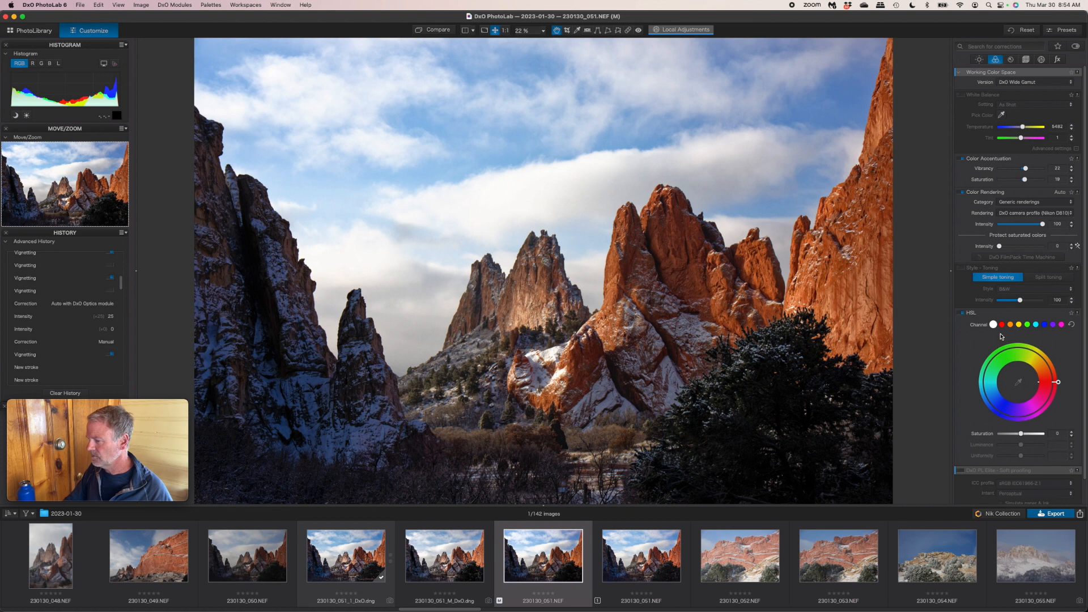
left_click(1012, 326)
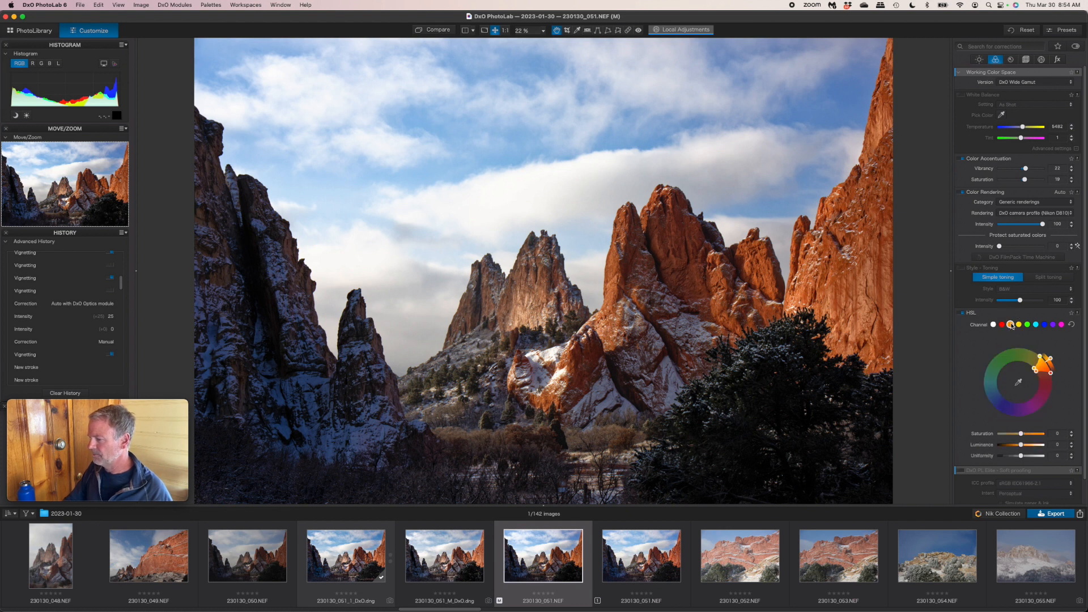
left_click(1019, 382)
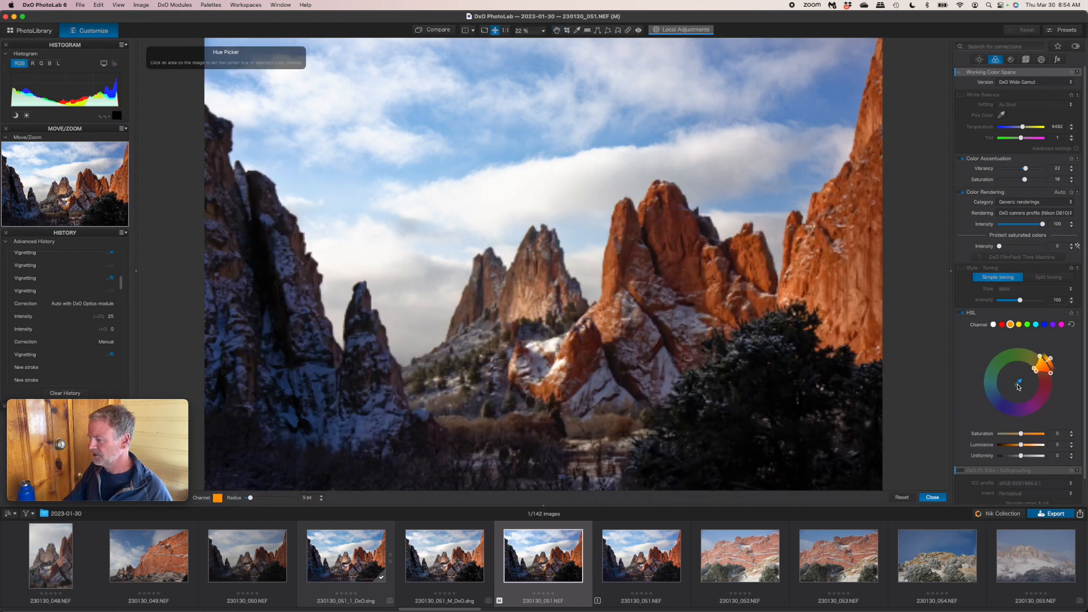
left_click(839, 265)
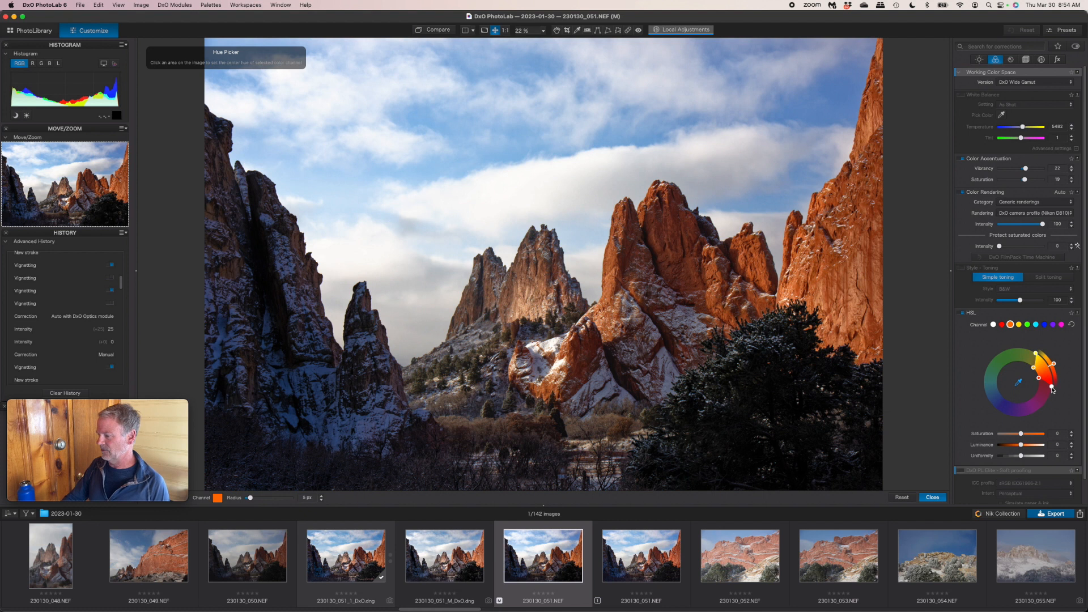
left_click_drag(1053, 390, 1052, 386)
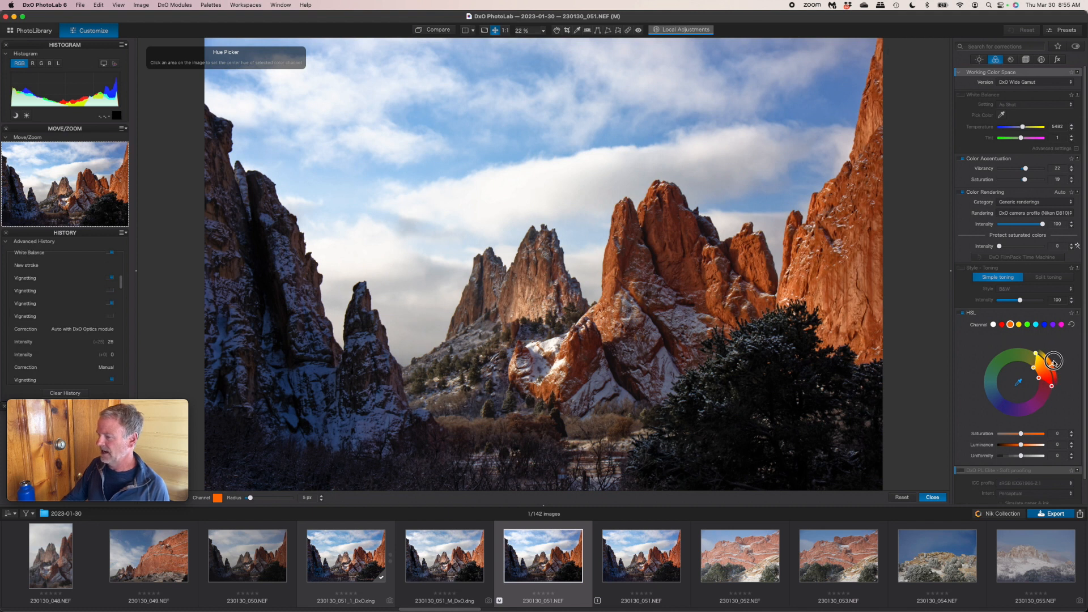
mouse_move(1051, 358)
left_mouse_down()
mouse_move(1061, 380)
mouse_move(1041, 354)
mouse_move(1055, 365)
left_mouse_up()
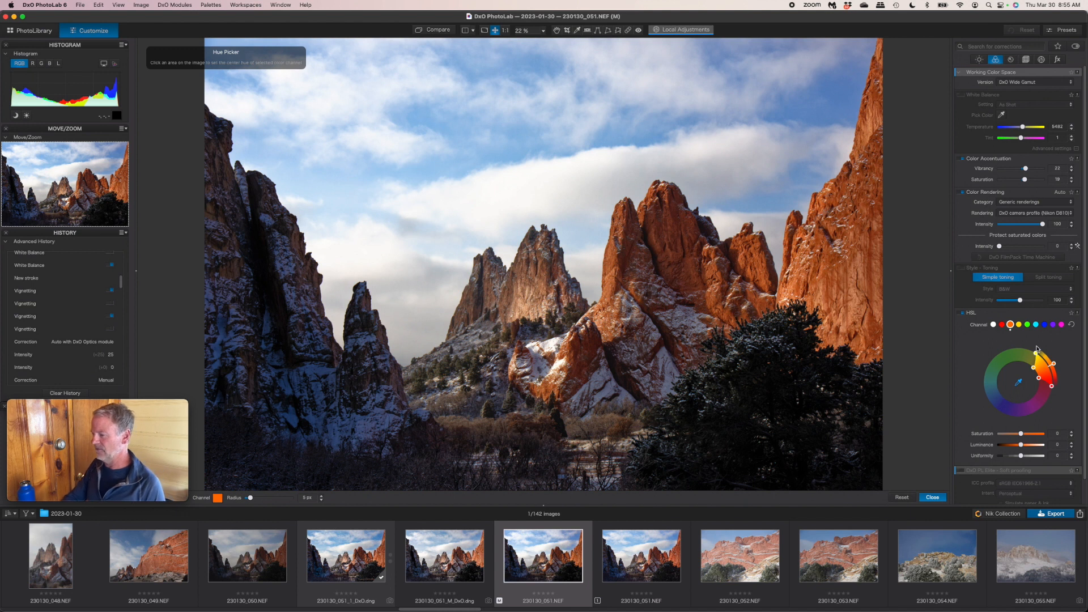
Try rotating the hue of the HSL master channel, return it to its start, and reselect the orange channel.
left_click(993, 325)
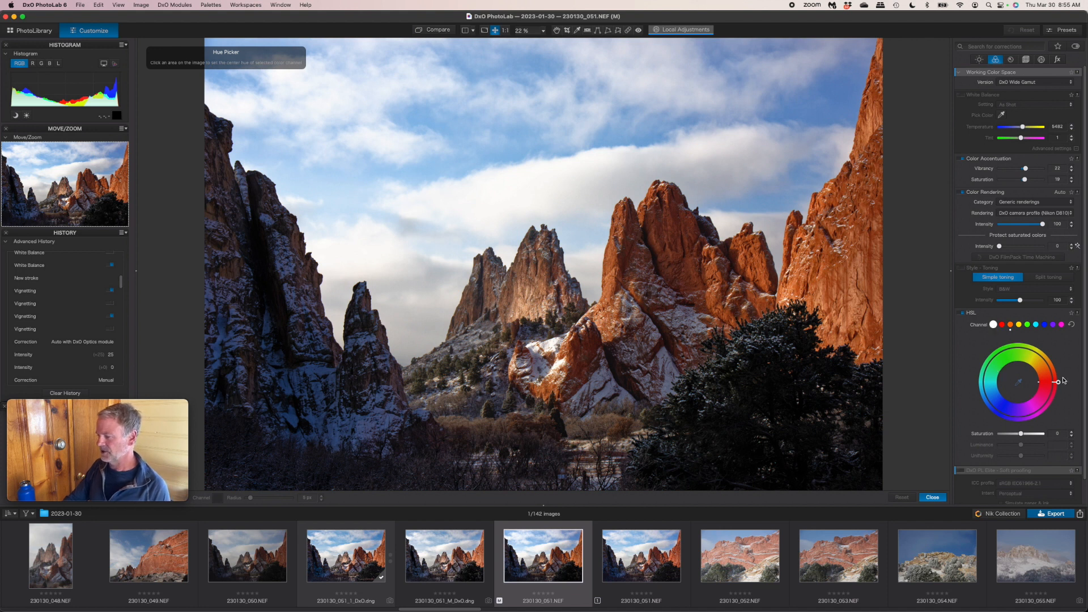
mouse_move(1058, 383)
left_mouse_down()
mouse_move(1044, 349)
mouse_move(1053, 374)
mouse_move(1005, 401)
mouse_move(986, 374)
mouse_move(1058, 382)
left_mouse_up()
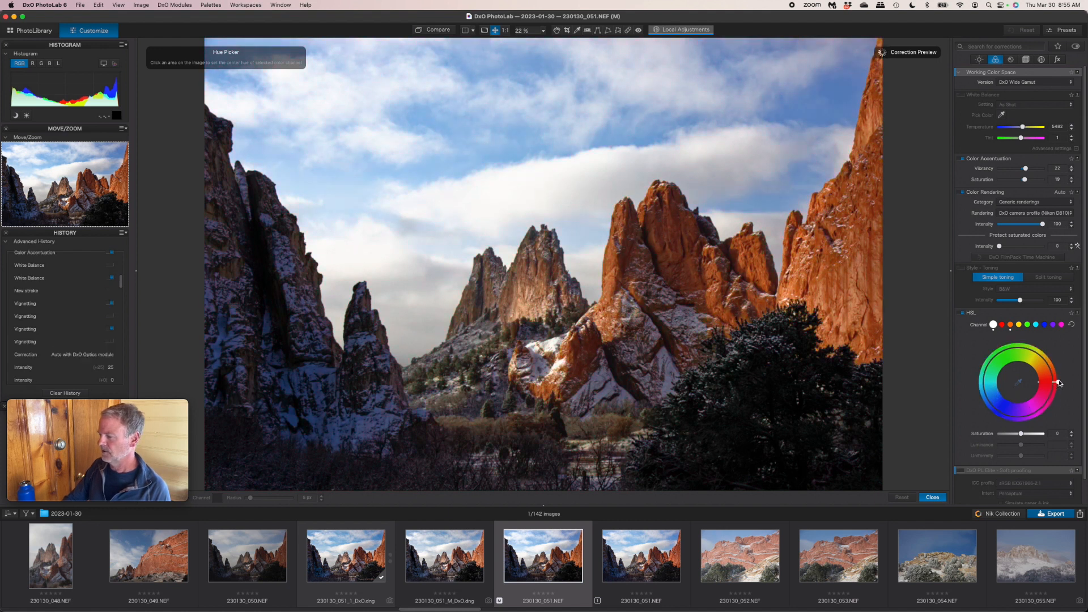
left_click(1010, 325)
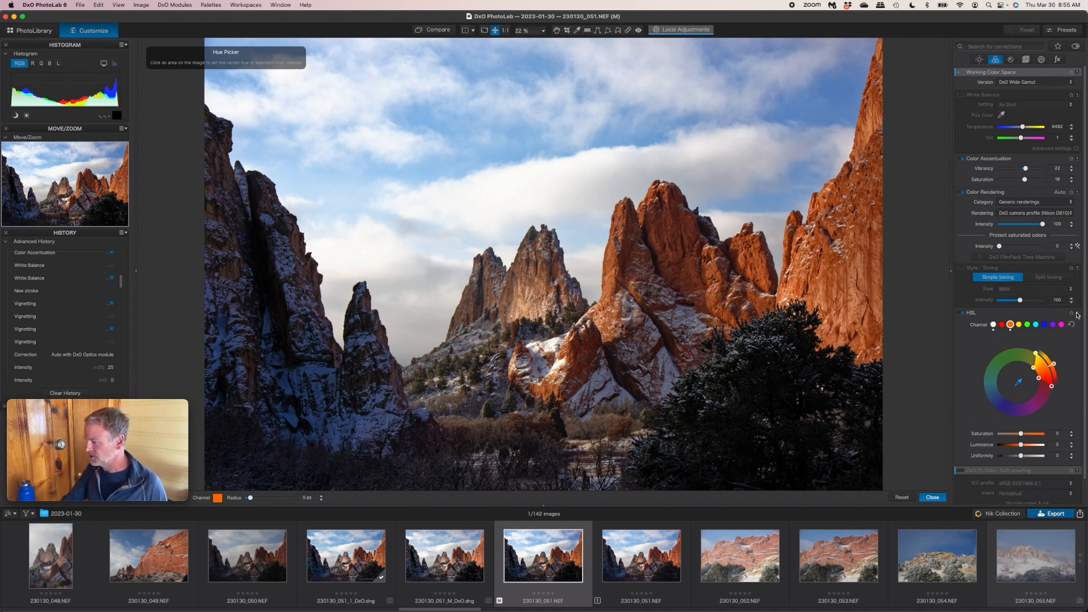
Read through the built-in HSL help on channels, color range and uniformity, and close it.
mouse_move(1078, 317)
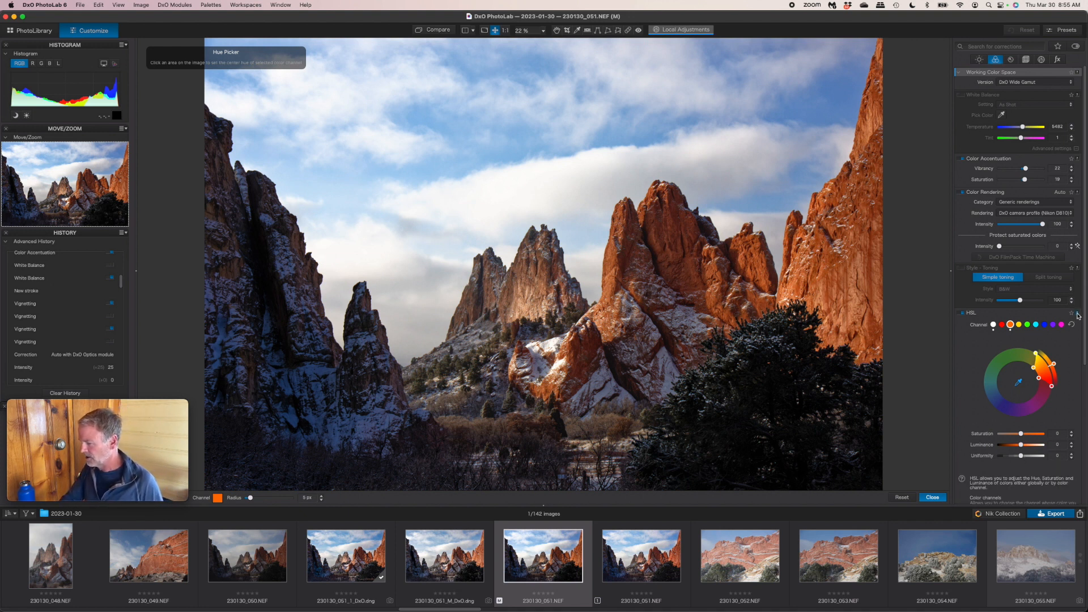
scroll(1051, 412, "down", 5)
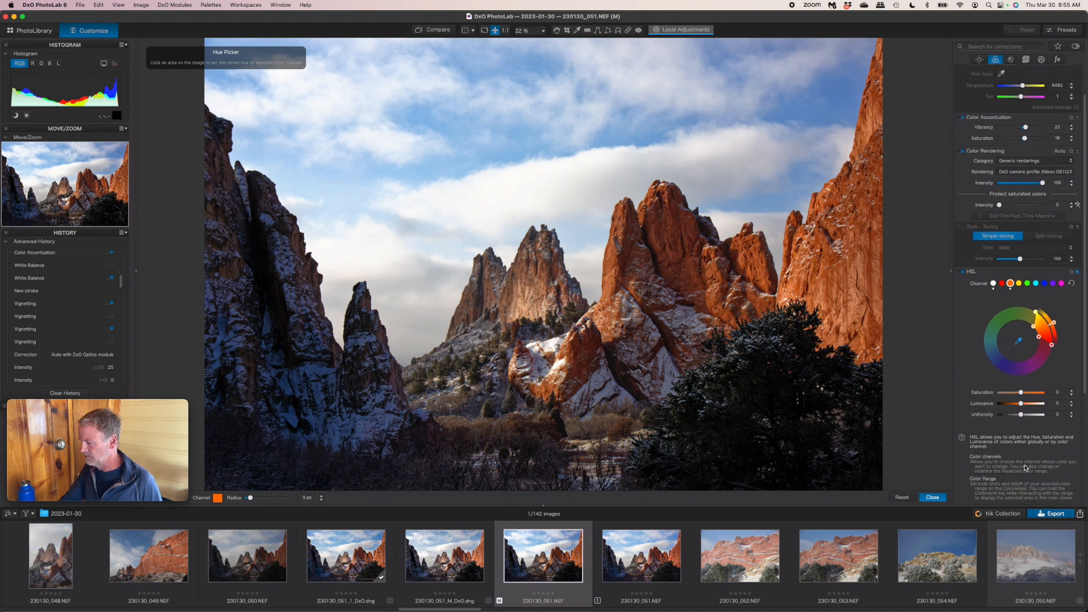
scroll(1030, 459, "down", 4)
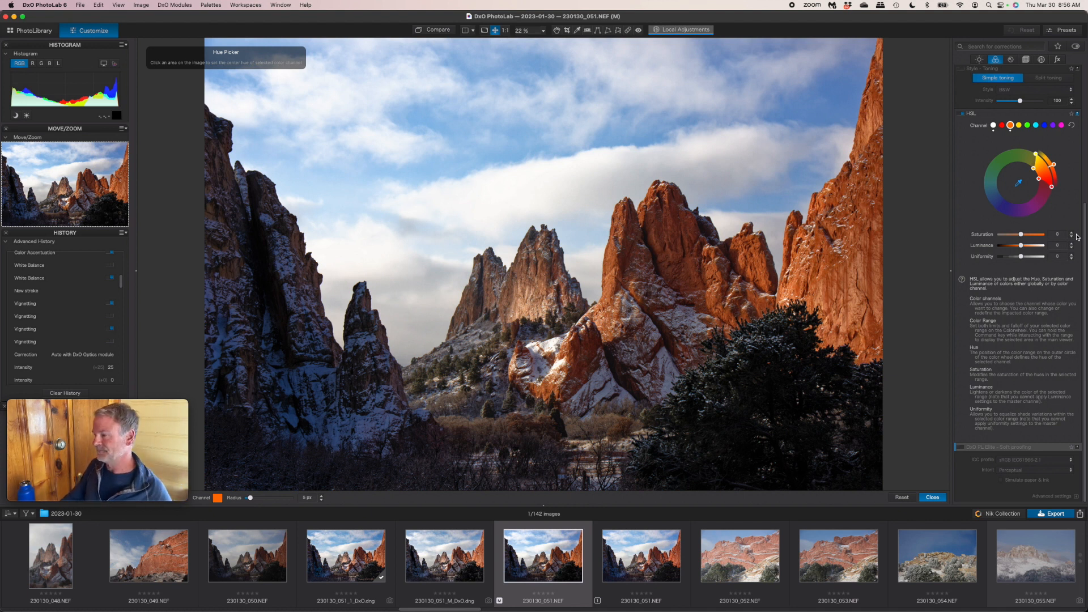
left_click(1079, 115)
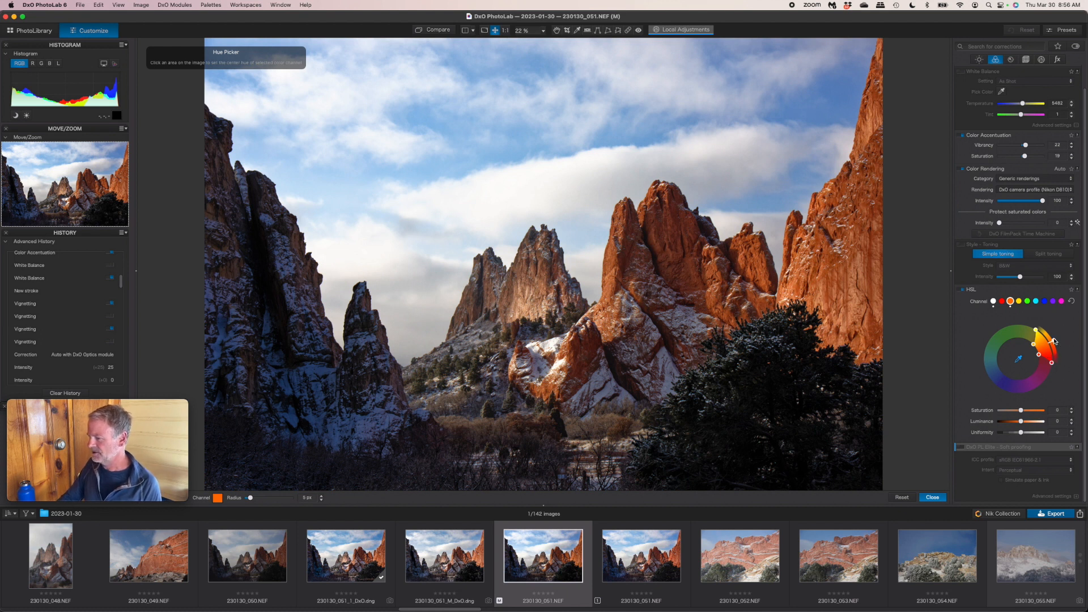
Test hue shifts and uniformity on the orange channel, settling on a slight hue shift toward yellow and a uniformity of 33.
left_click_drag(1054, 340, 1054, 338)
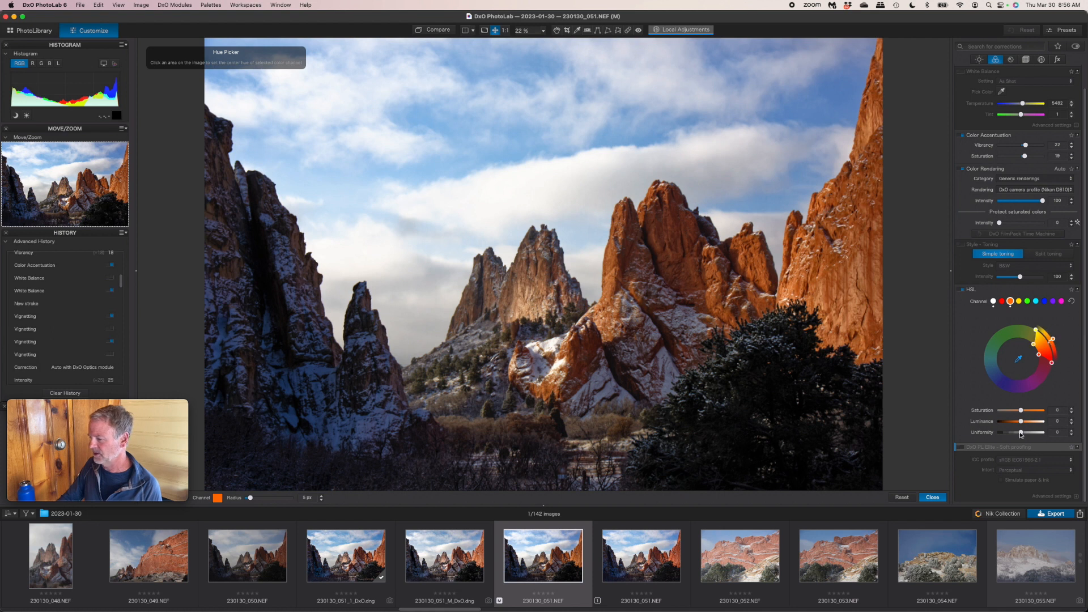
mouse_move(1020, 434)
left_mouse_down()
mouse_move(1042, 434)
mouse_move(1004, 423)
mouse_move(1032, 425)
left_mouse_up()
left_click_drag(1053, 339, 1046, 332)
mouse_move(1033, 433)
left_mouse_down()
mouse_move(1000, 432)
mouse_move(1035, 436)
mouse_move(1016, 430)
mouse_move(1026, 429)
left_mouse_up()
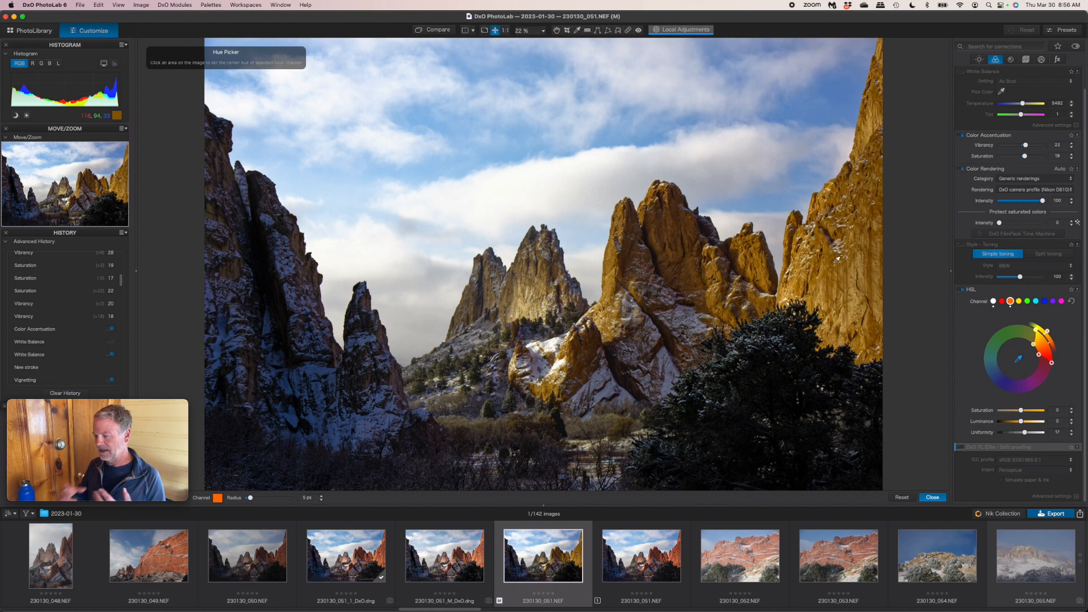
left_click_drag(1056, 335, 1056, 339)
mouse_move(1026, 432)
left_mouse_down()
mouse_move(1008, 420)
mouse_move(1024, 421)
left_mouse_up()
Reset the orange channel's luminance to 0, and try its saturation at 100 before resetting it to 0.
double_click(1024, 421)
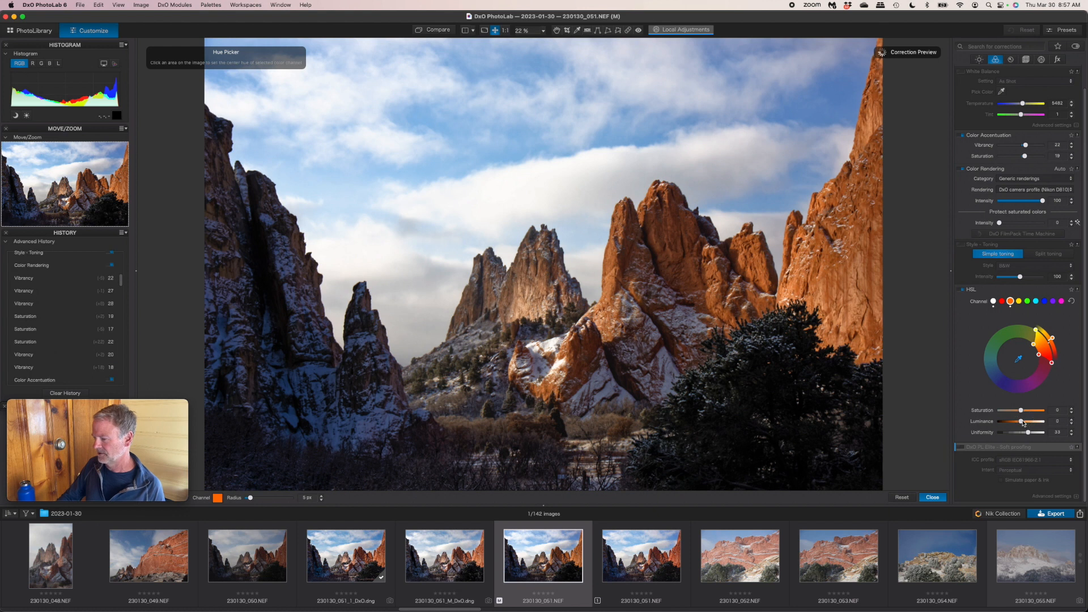
left_click_drag(1021, 410, 1057, 417)
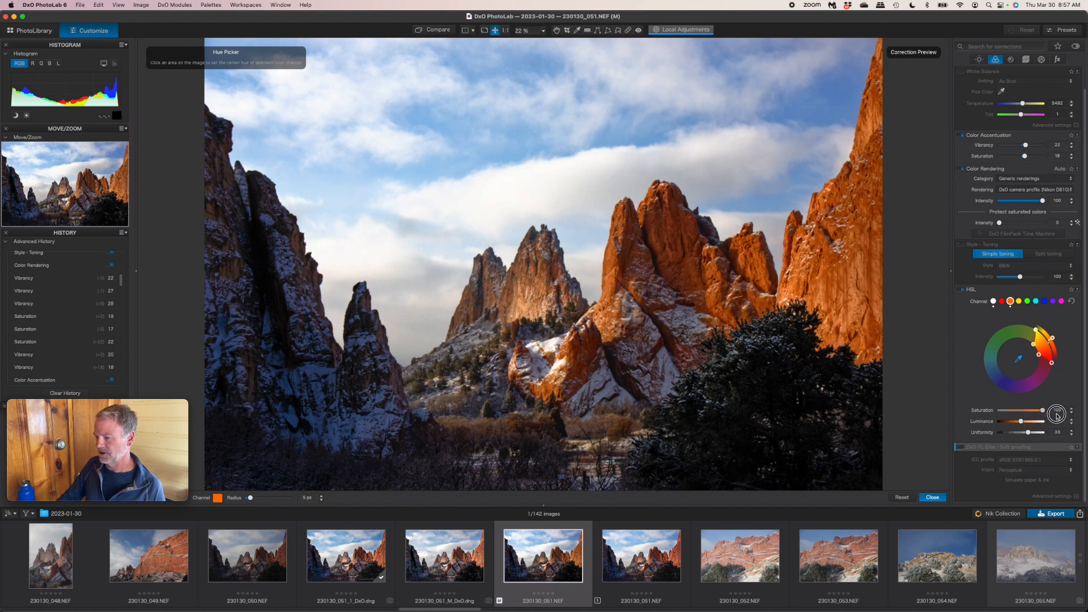
double_click(1022, 412)
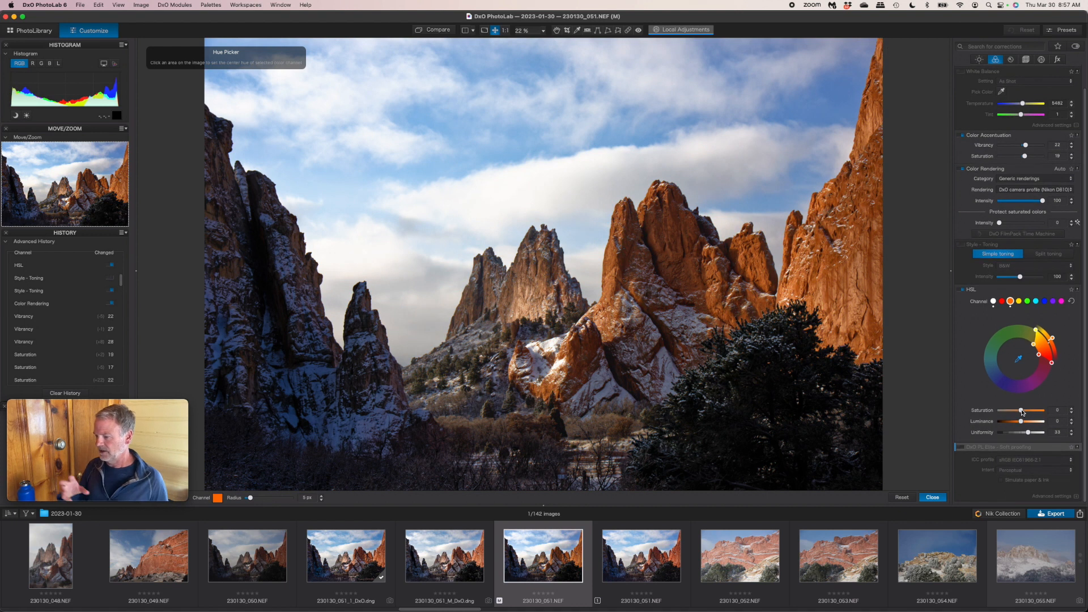
Leave the color corrections for the Detail corrections and close the Hue Picker.
mouse_move(960, 455)
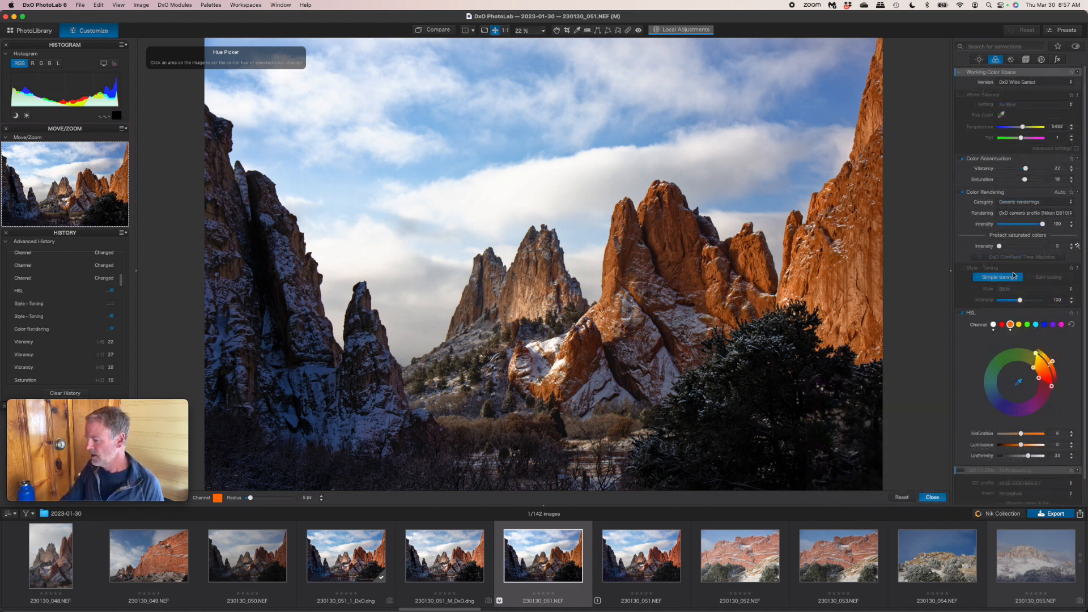
scroll(1023, 371, "down", 2)
mouse_move(962, 450)
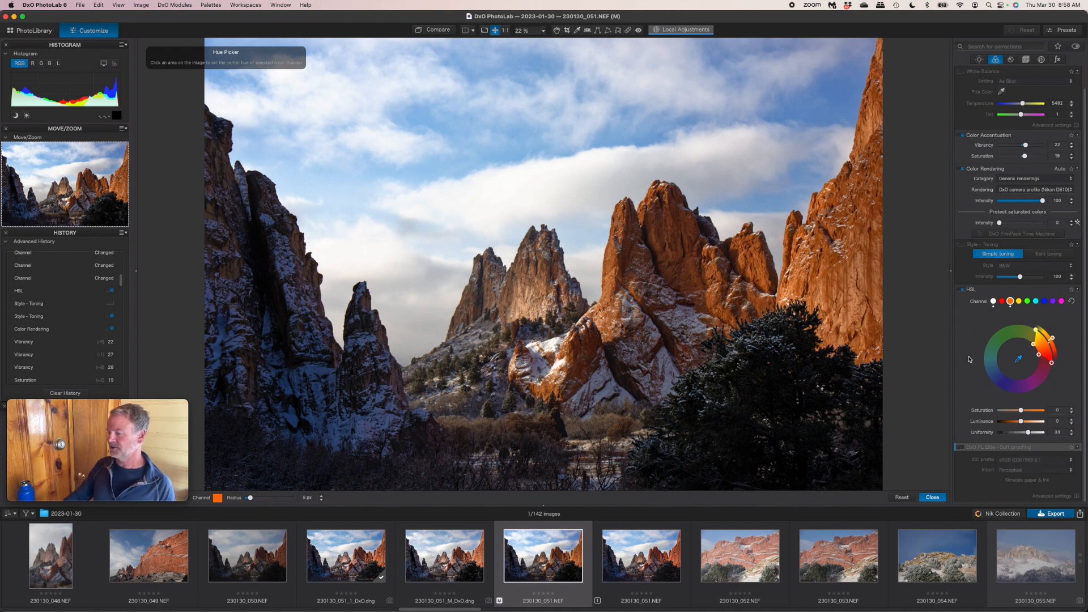
left_click(1012, 60)
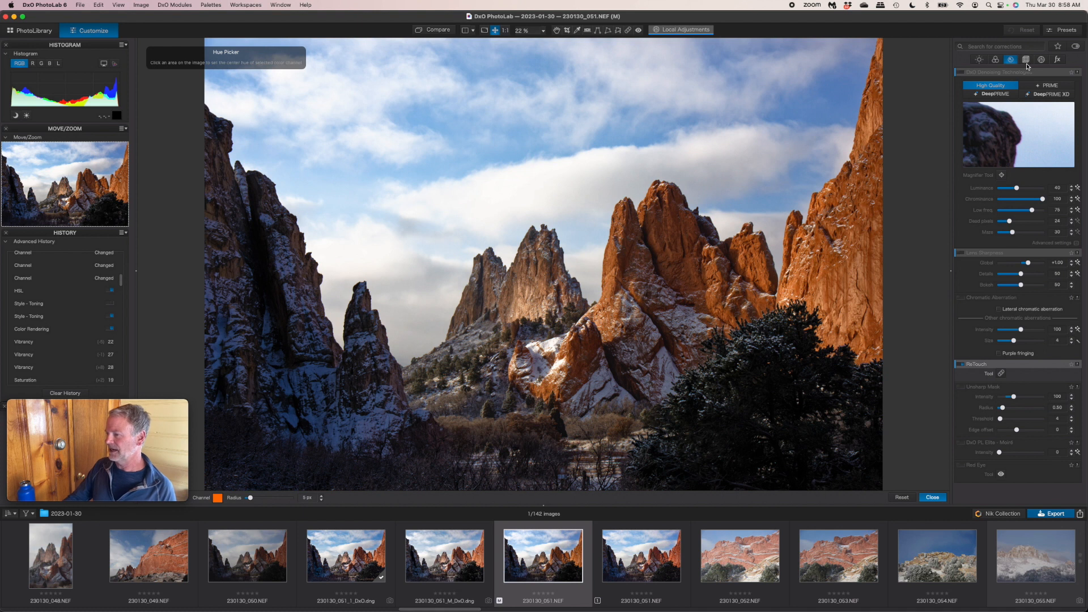
mouse_move(1013, 59)
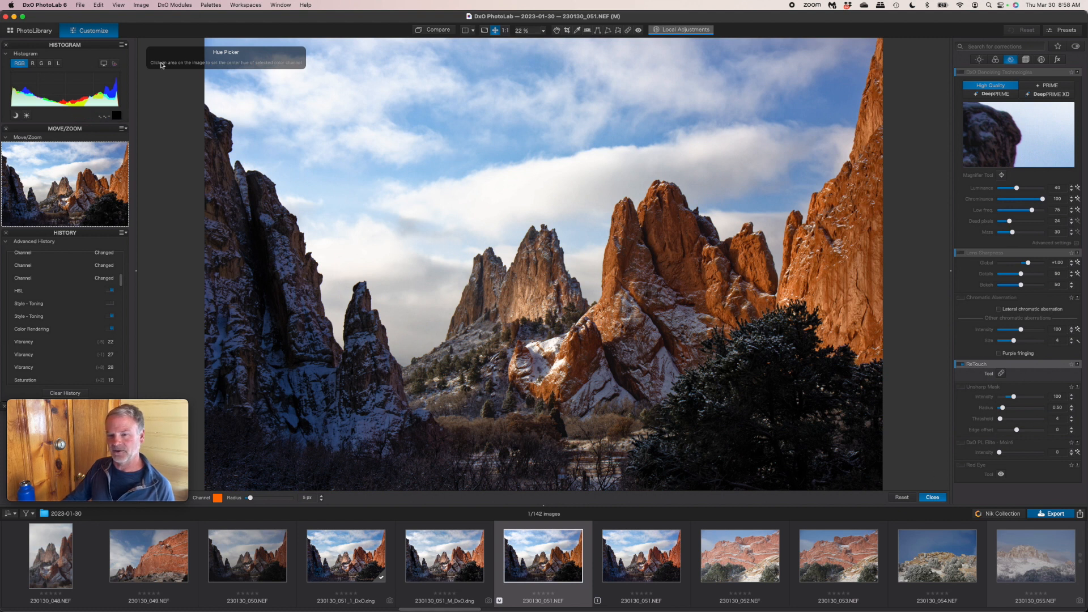
left_click(932, 498)
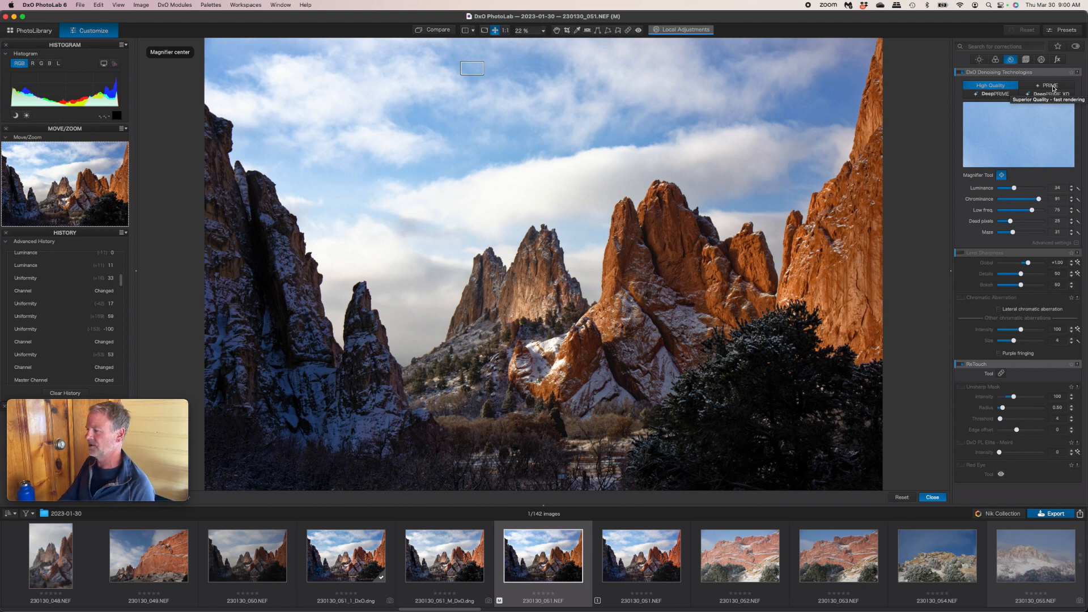
Turn on Lens Sharpness, raise its Global value to about +1.8, and set Bokeh to 33.
mouse_move(957, 269)
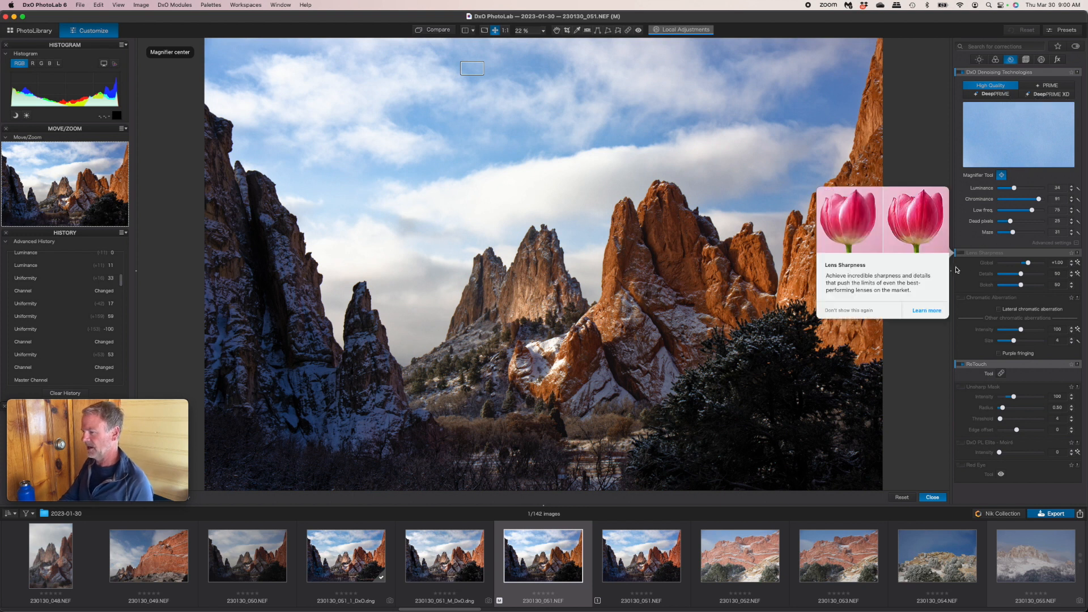
left_click(961, 253)
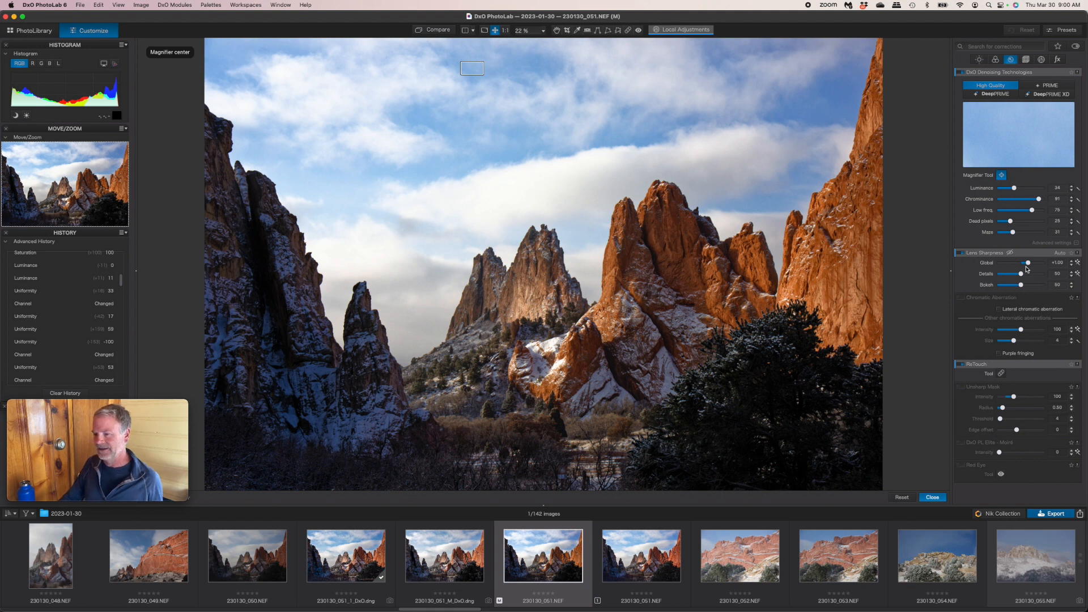
mouse_move(1032, 266)
left_mouse_down()
mouse_move(1020, 264)
mouse_move(1041, 266)
mouse_move(1010, 274)
mouse_move(1014, 285)
mouse_move(1035, 264)
left_mouse_up()
left_click(1021, 285)
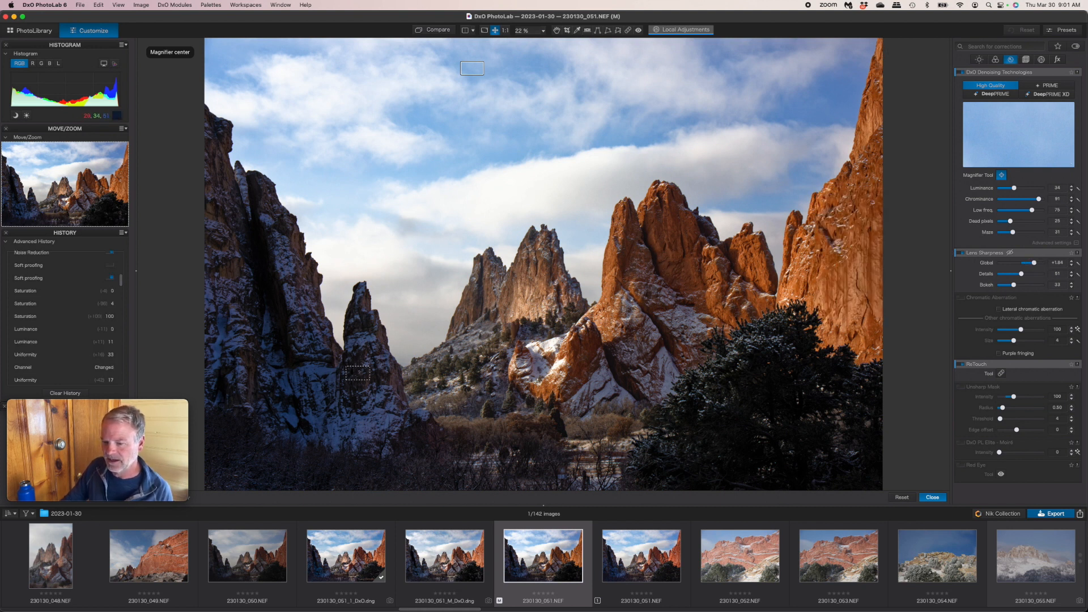
Magnify the shaded snowy rock, lower the Lens Sharpness Global value slightly, and magnify the sunlit rock edge to compare.
left_click(358, 373)
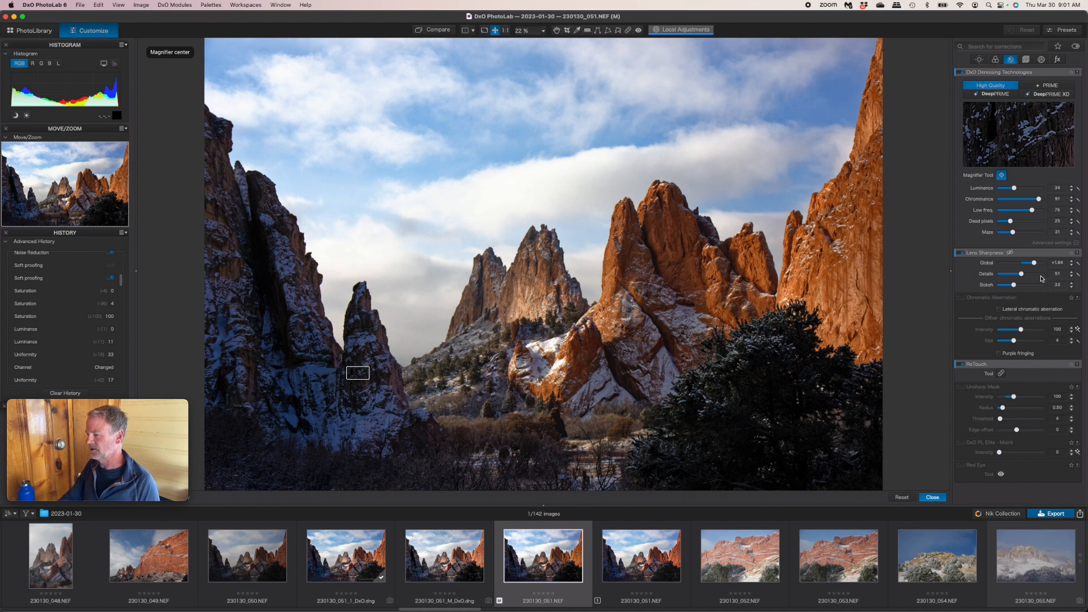
left_click_drag(1035, 262, 1033, 263)
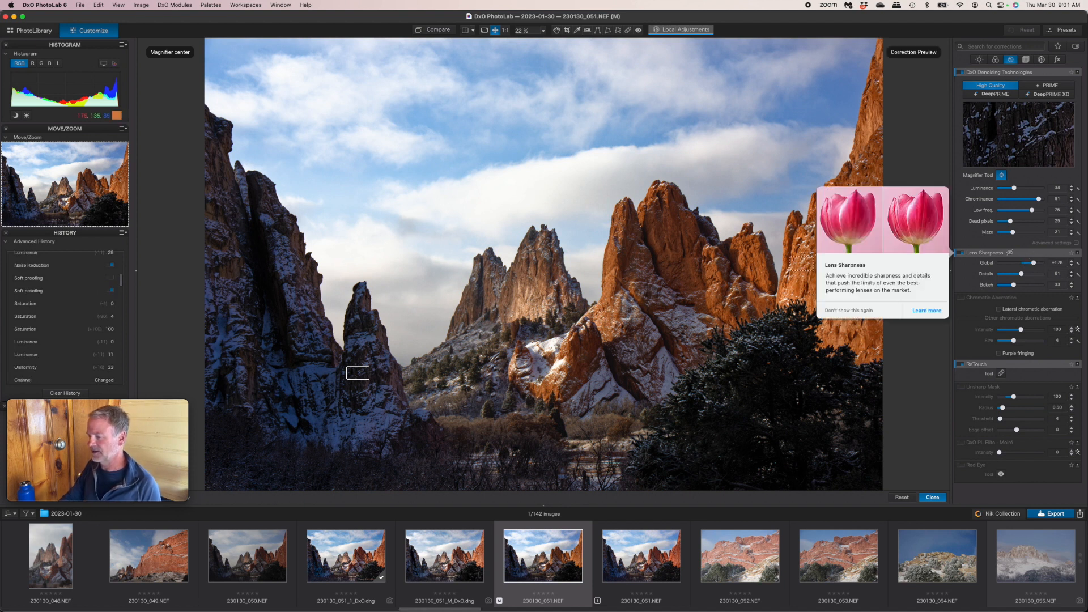
left_click(789, 235)
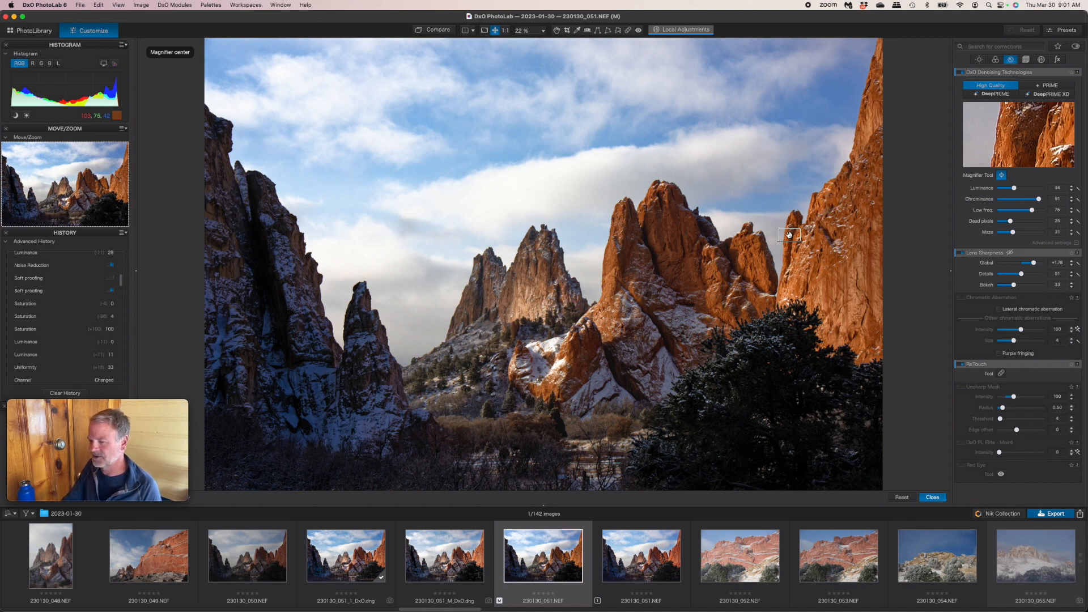
mouse_move(997, 256)
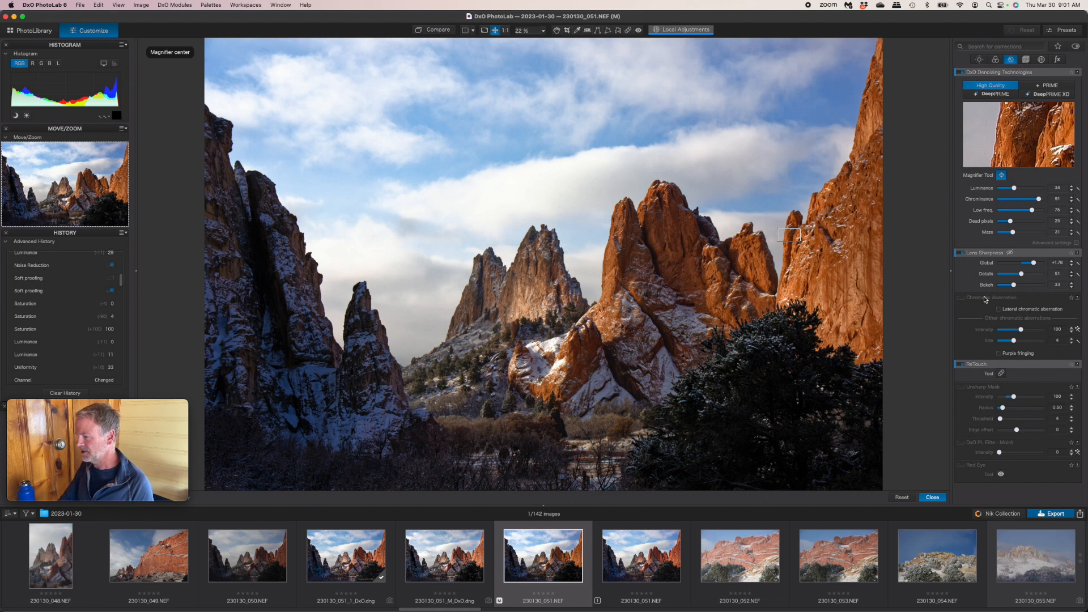
Turn on Chromatic Aberration, magnify the shaded rock edges against the sky, and turn the correction off to compare.
left_click(964, 299)
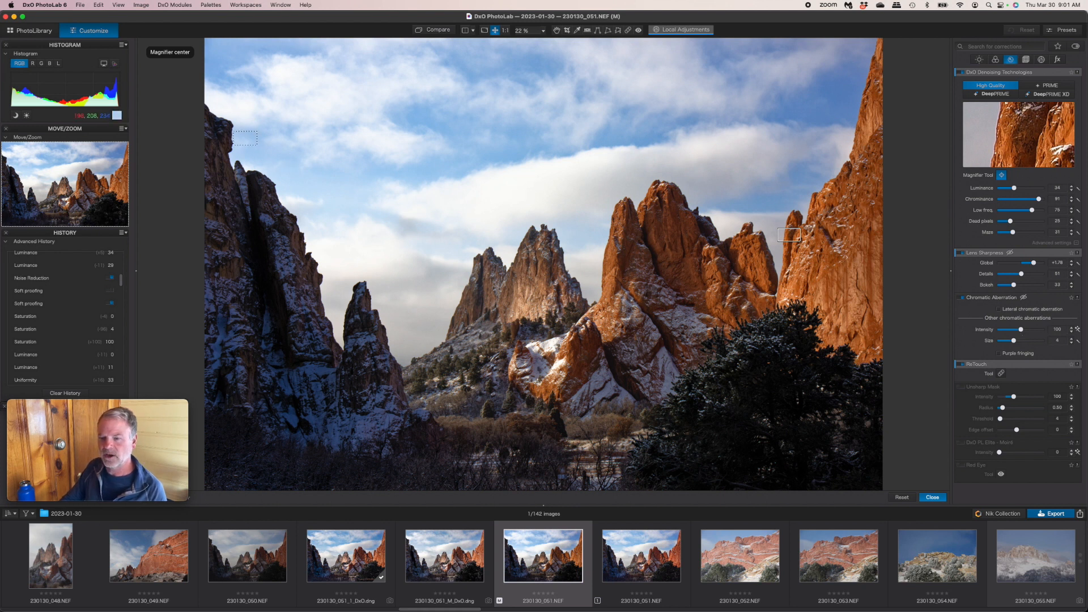
left_click(234, 134)
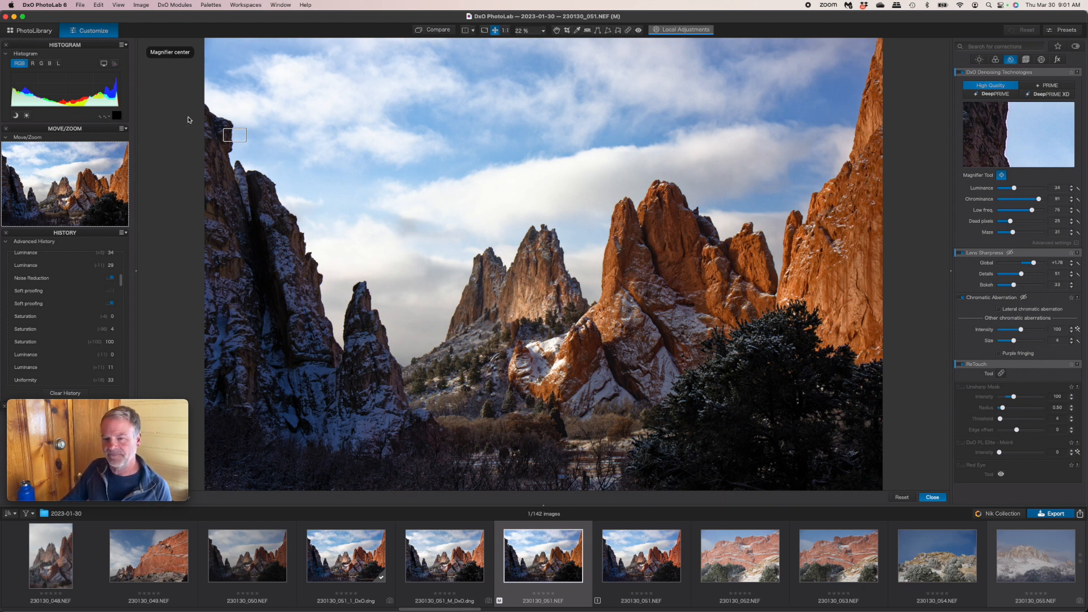
left_click(276, 195)
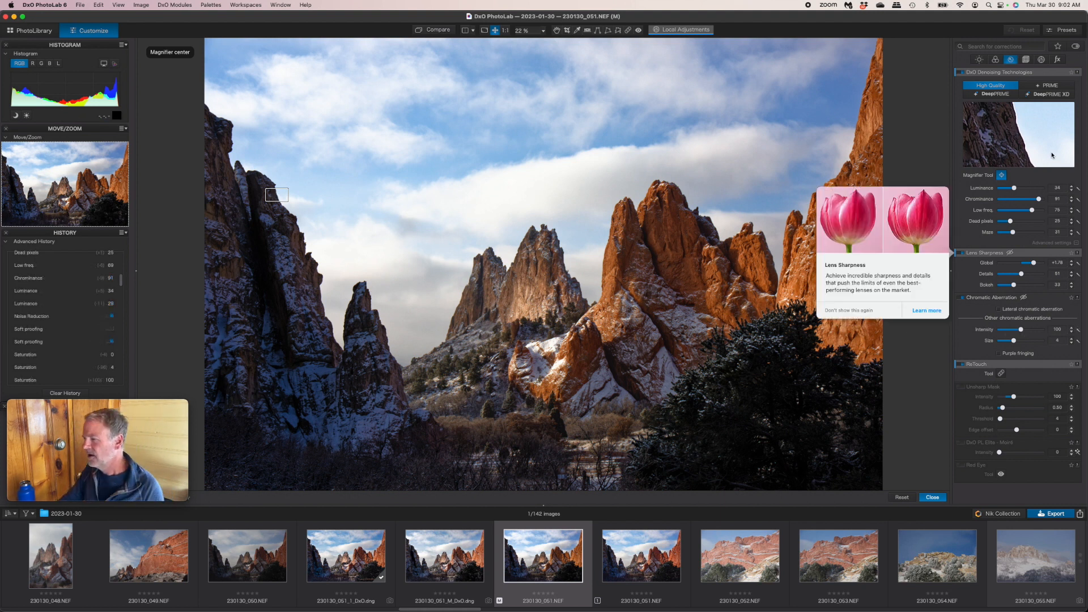
left_click(959, 298)
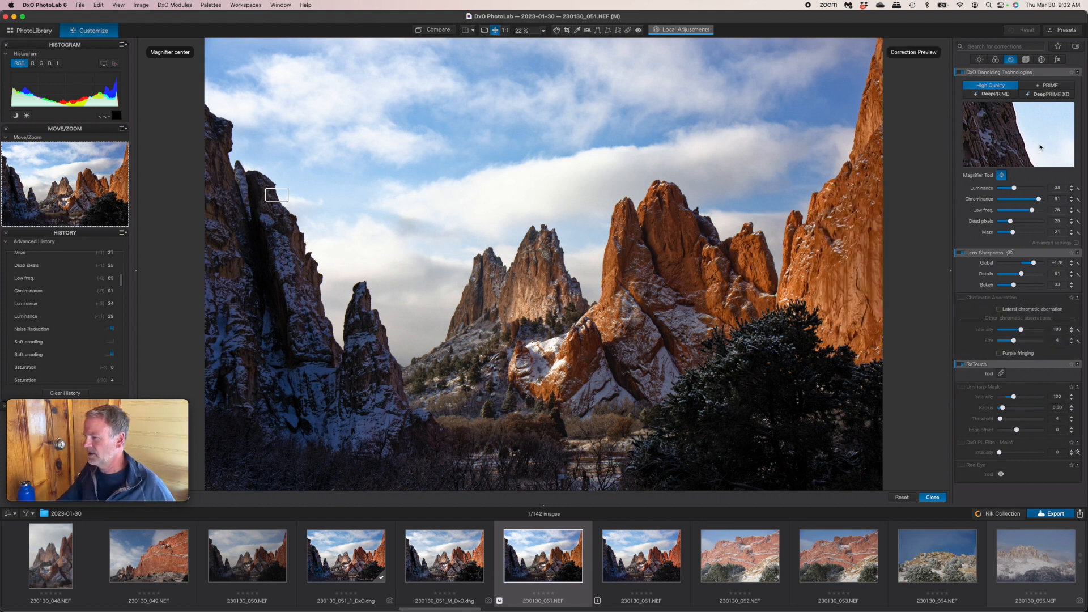
left_click(251, 191)
left_click(270, 194)
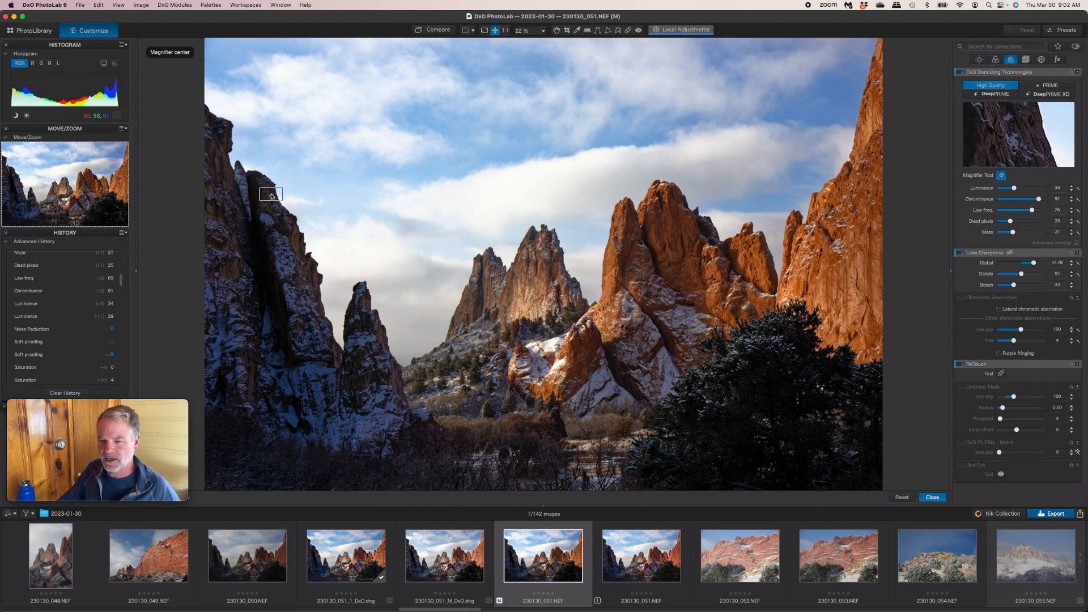
View the shaded snowy rock at 100 %, compare it with and without Chromatic Aberration, and leave the correction on.
left_click(544, 32)
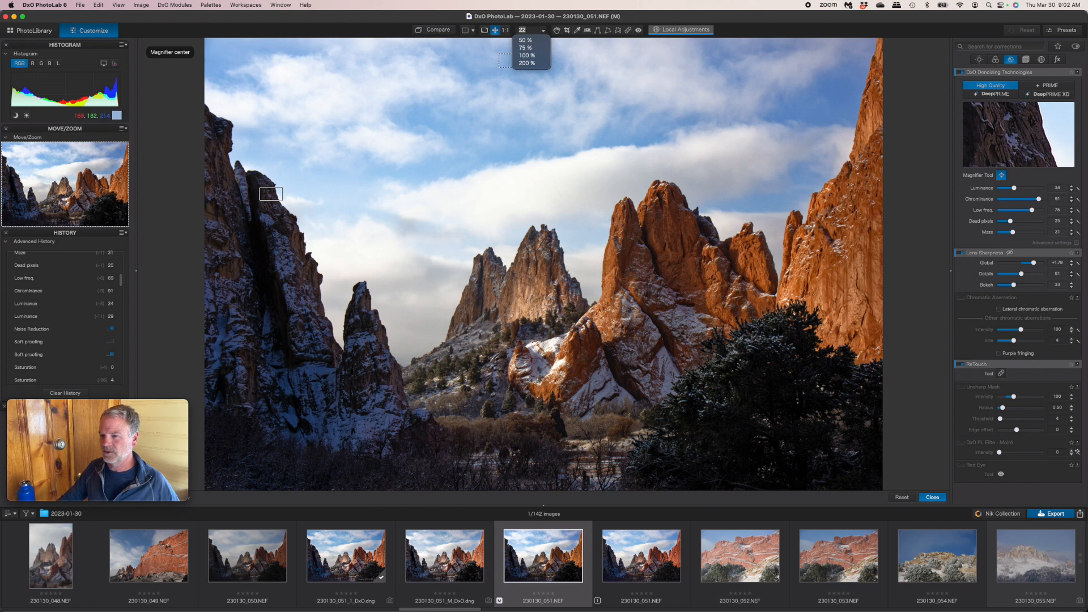
left_click(526, 55)
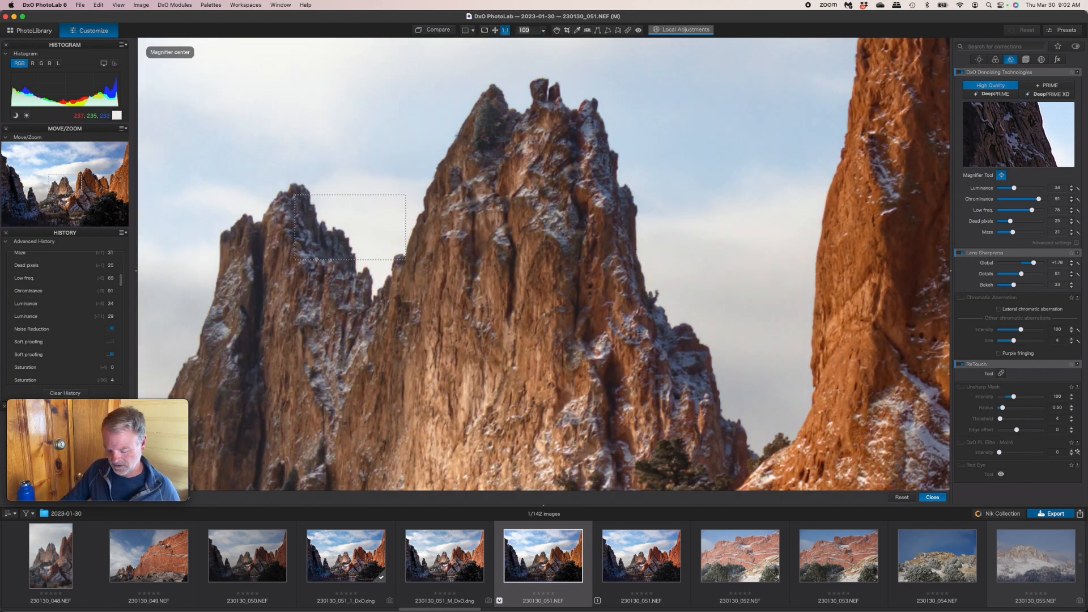
left_click_drag(64, 187, 29, 191)
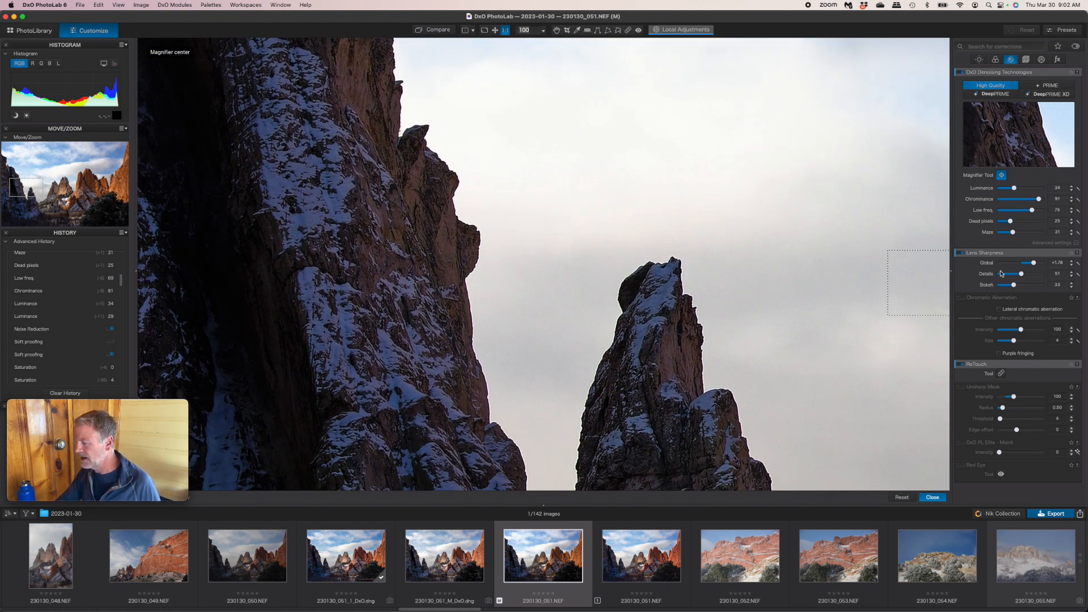
left_click(963, 298)
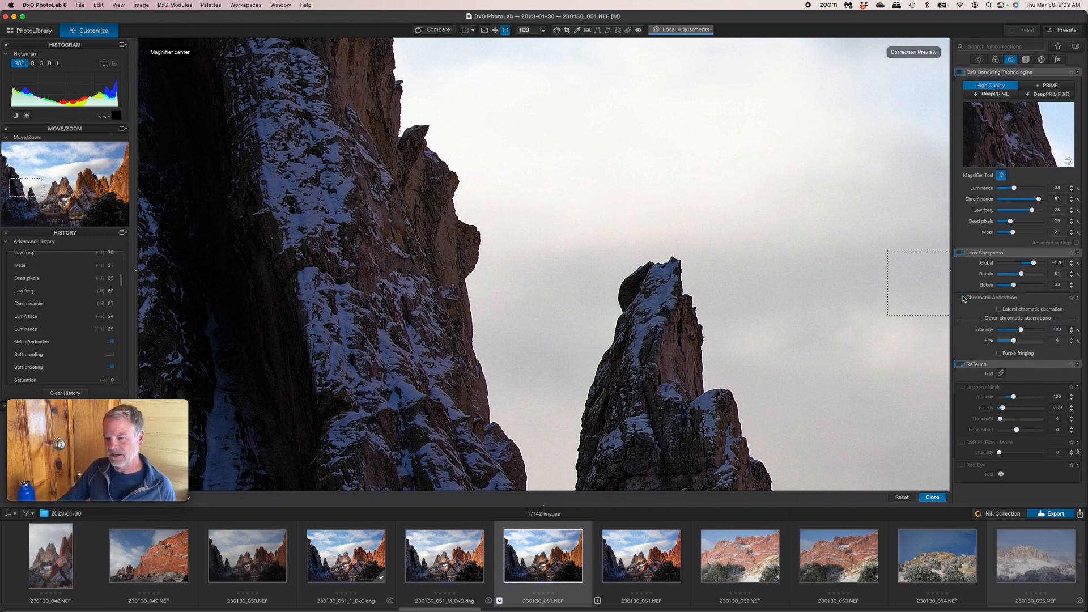
left_click(963, 298)
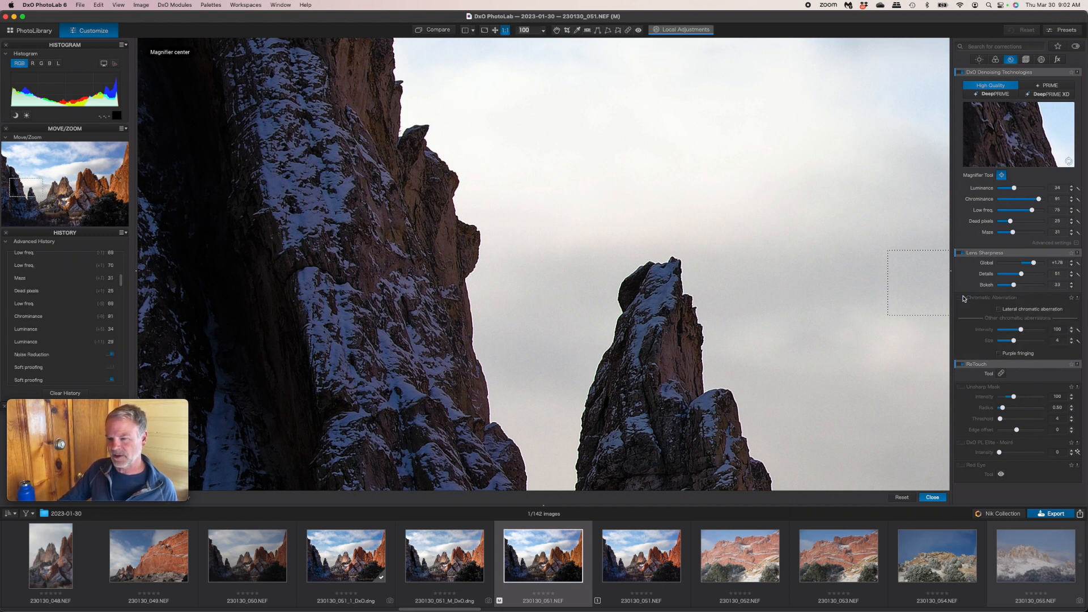
left_click(963, 298)
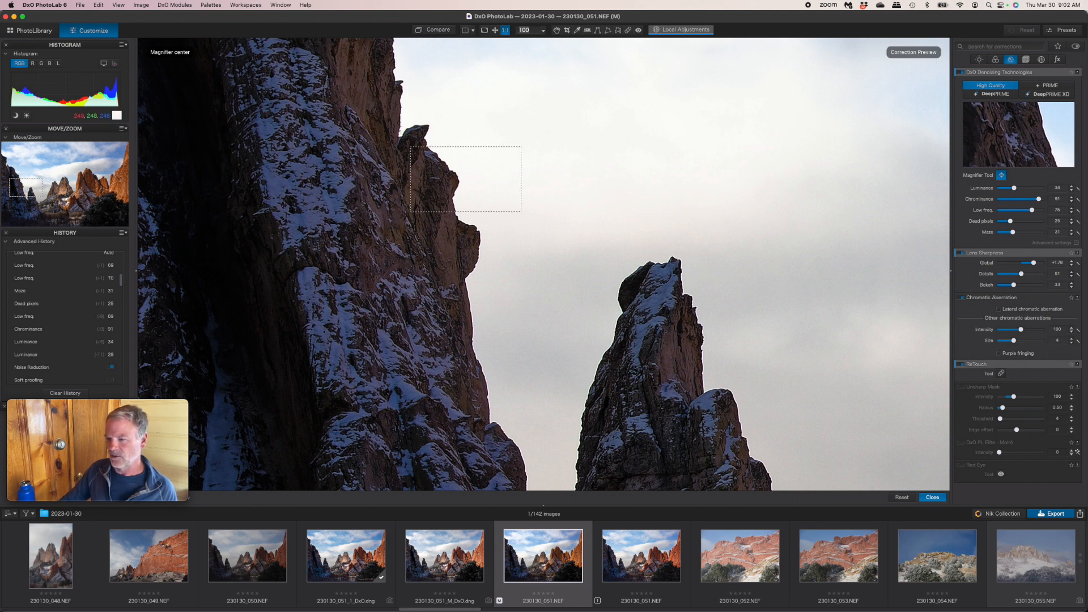
Turn on Lateral chromatic aberration, magnify the shaded rock's edge against the sky, and close the magnifier tool.
left_click(1000, 310)
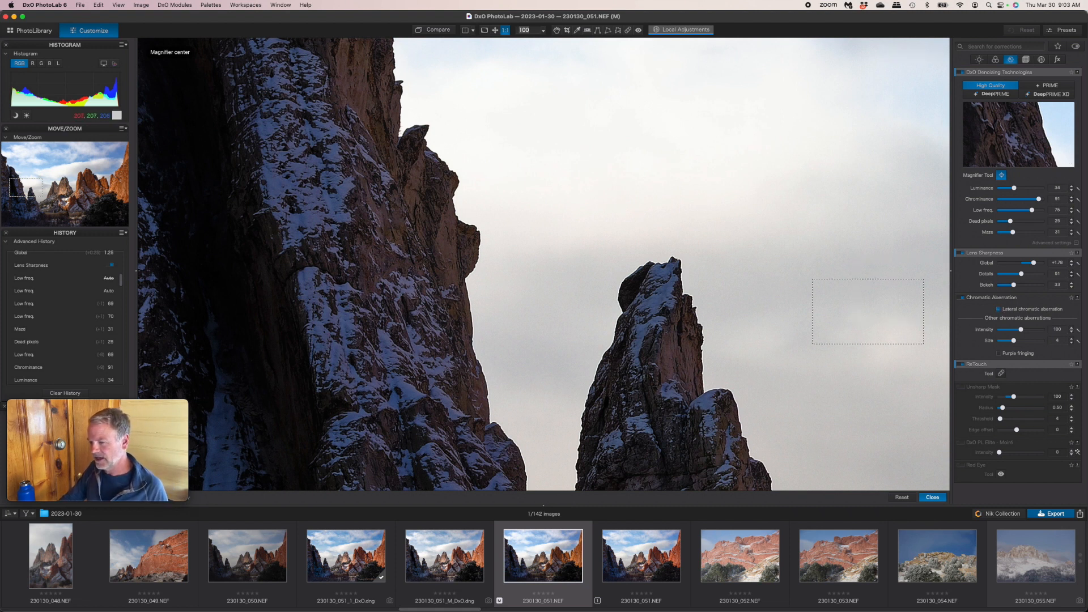
left_click(692, 311)
left_click(469, 183)
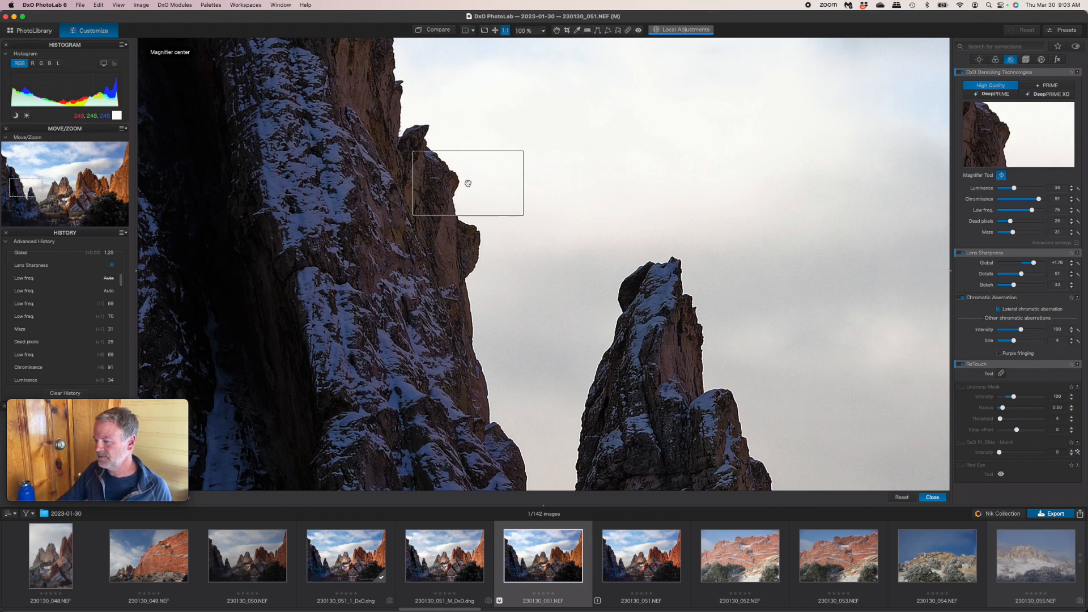
mouse_move(1018, 368)
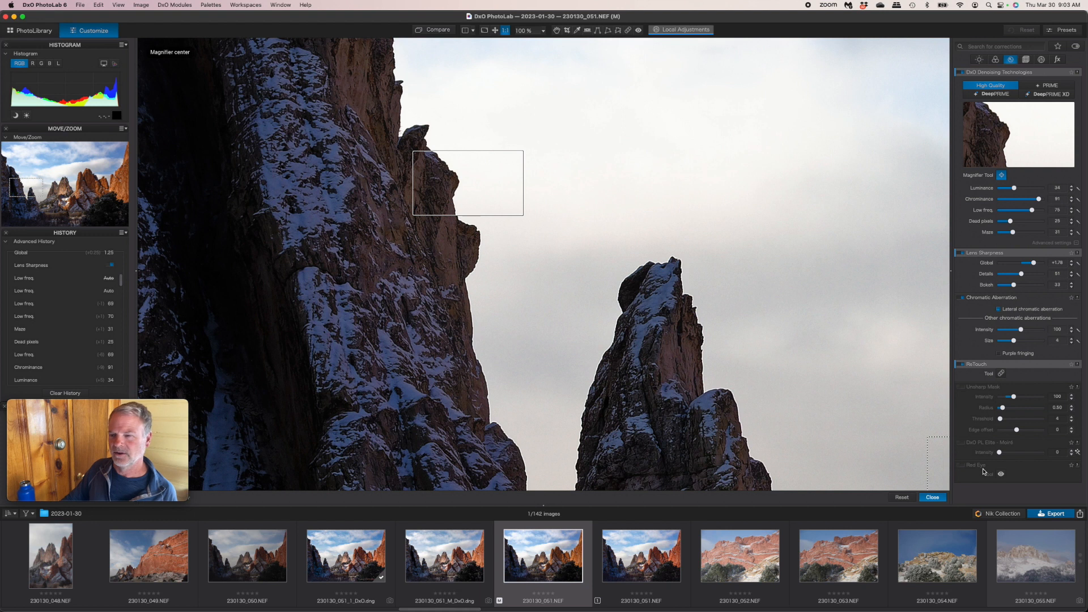
left_click(932, 498)
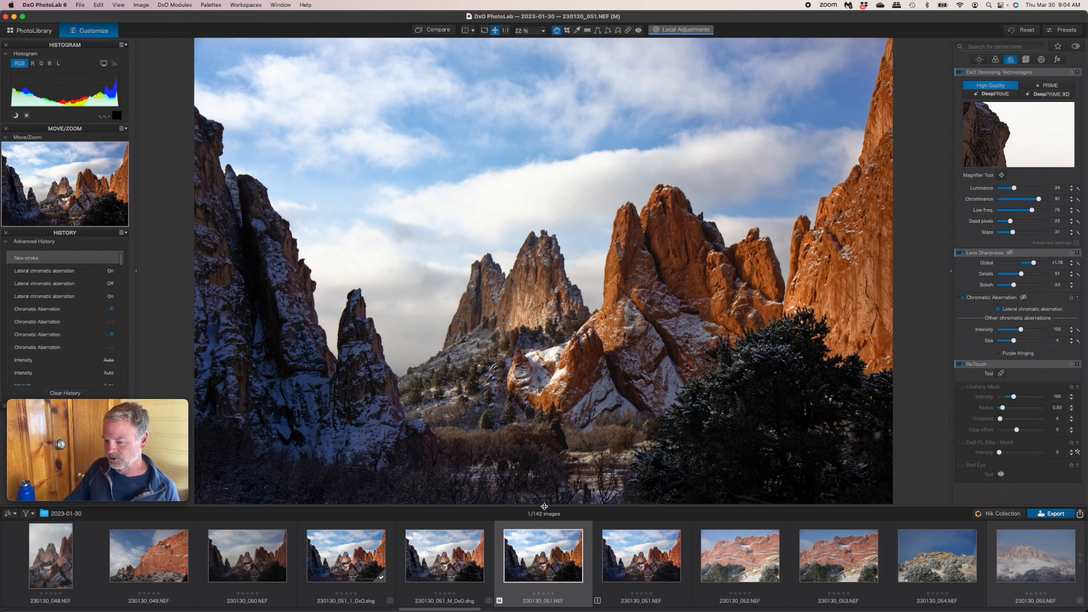
Check the available export destinations without exporting, and hide the filmstrip to enlarge the photo.
left_click(1051, 515)
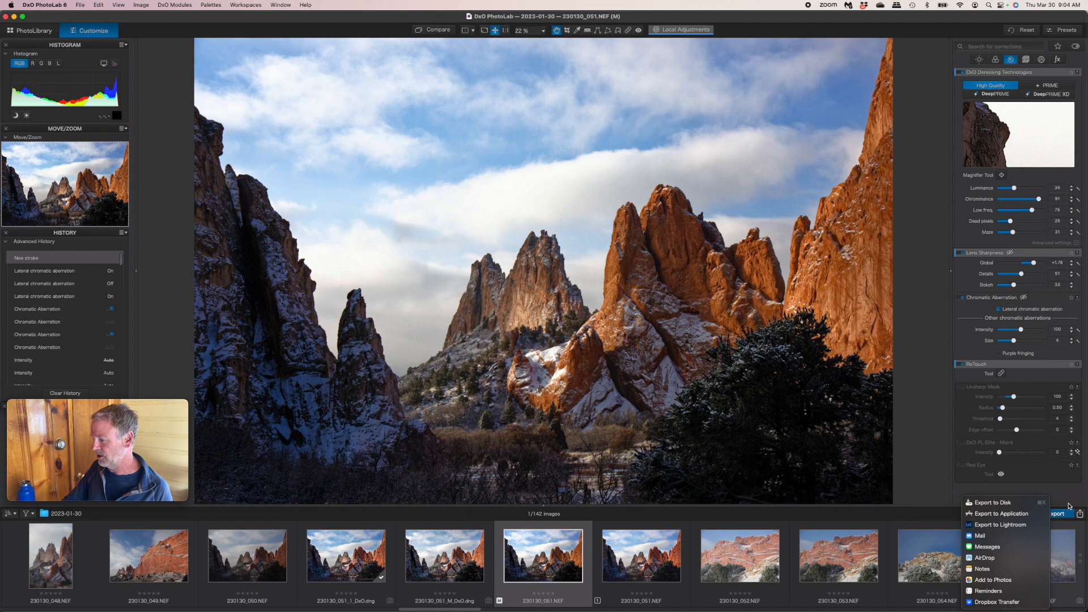
left_click(1070, 506)
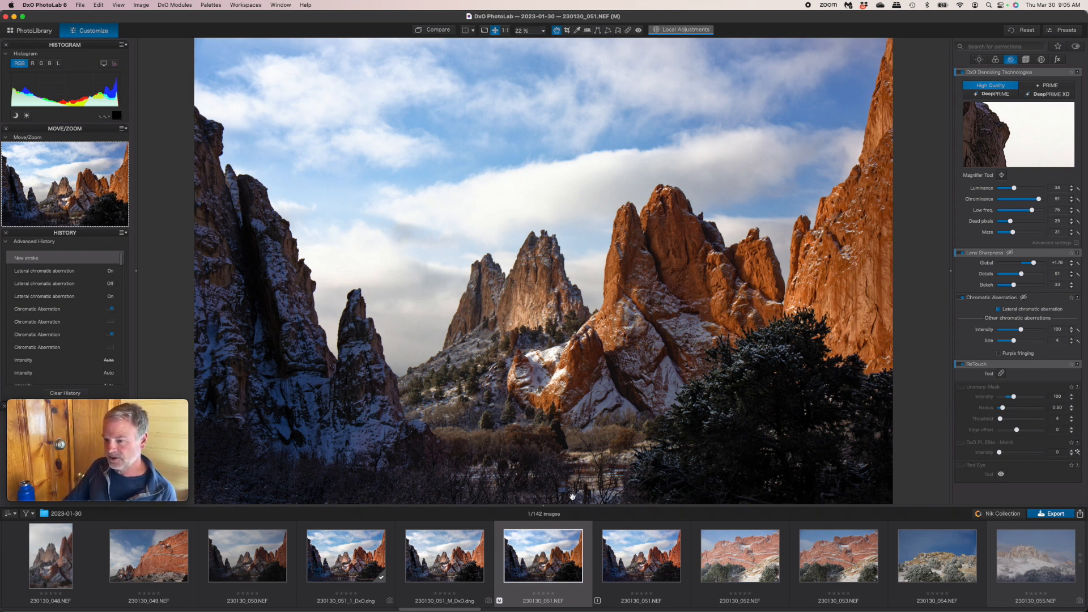
left_click(544, 507)
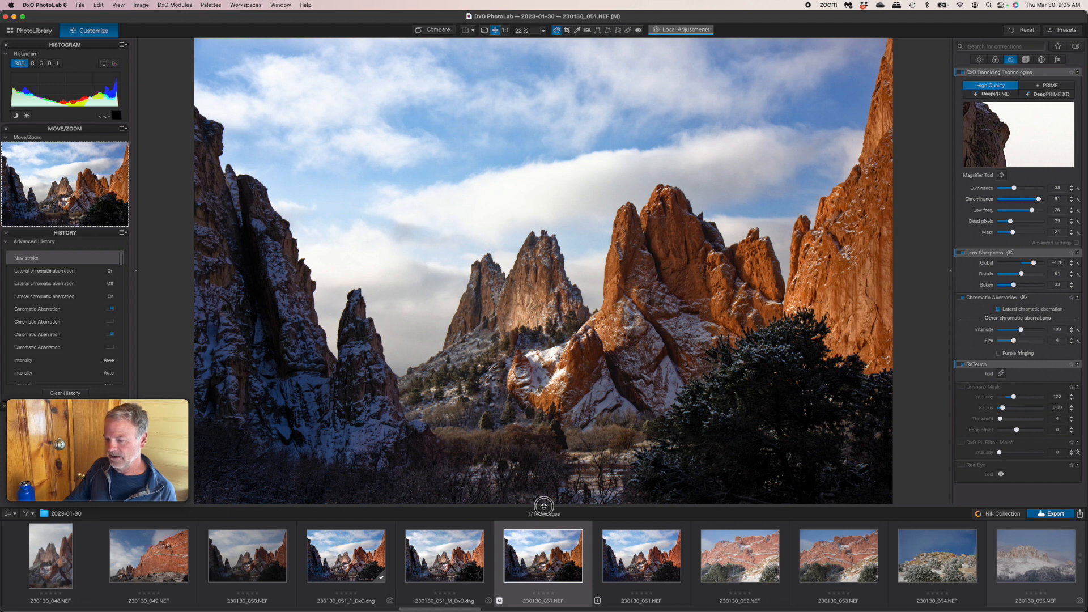
left_click_drag(544, 506, 548, 605)
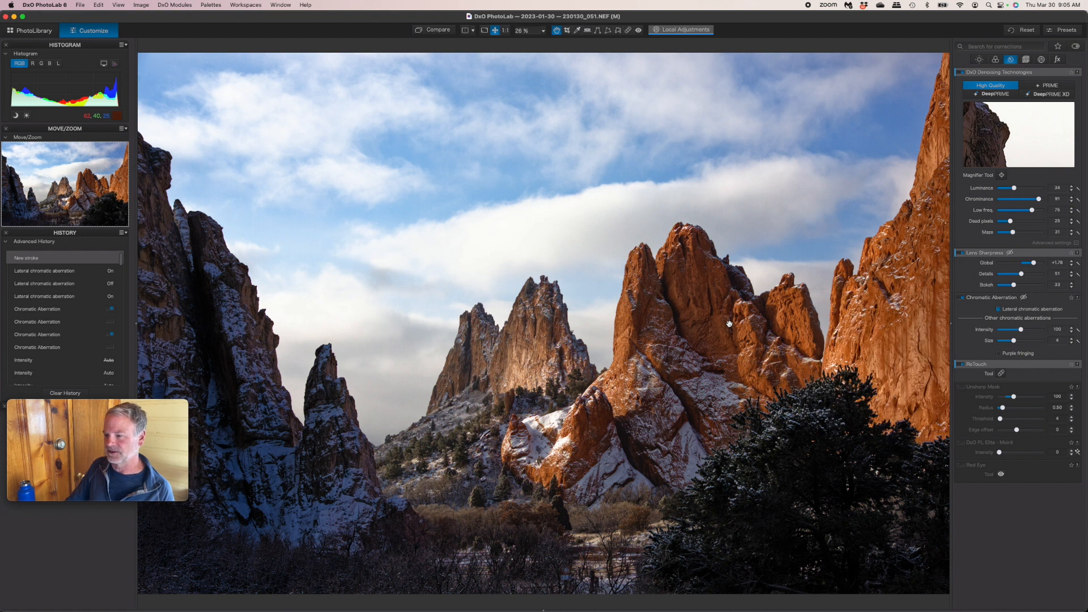
Turn on Unsharp Mask and set its Intensity to about 113.
left_click(967, 387)
left_click_drag(1013, 397, 1016, 396)
left_click(1015, 396)
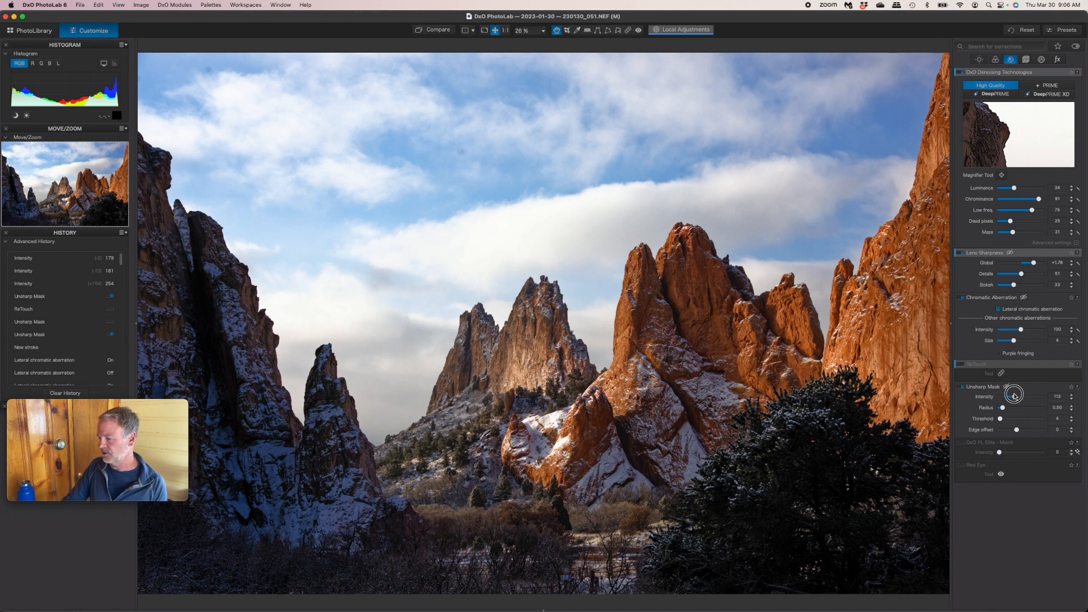
Turn on Crop in the Geometry corrections, crop the photo to about 6899 x 4604 px, and centre the crop area.
left_click(1027, 61)
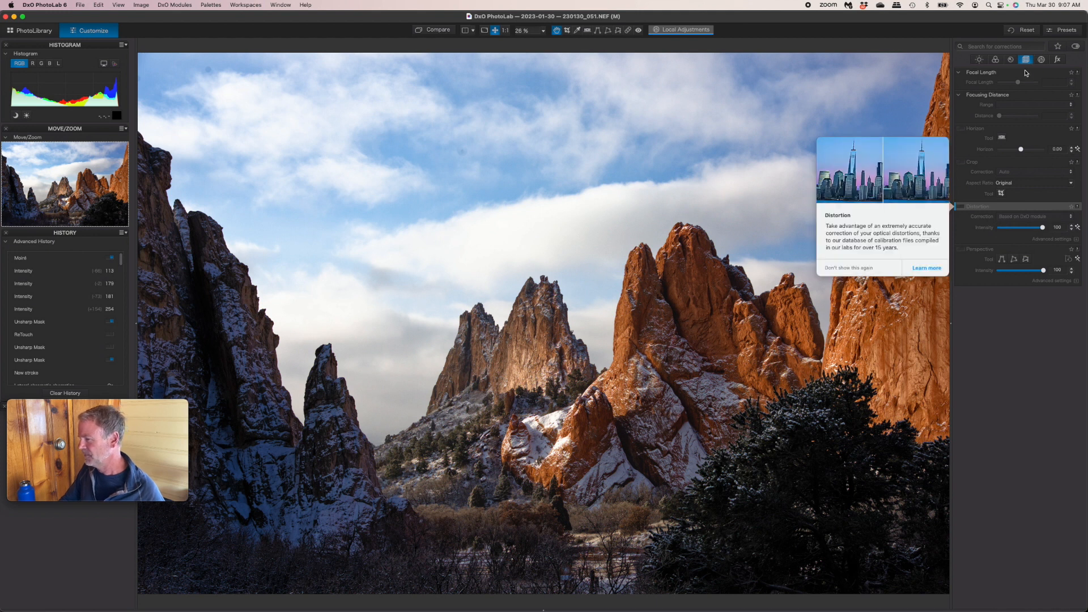
left_click(963, 164)
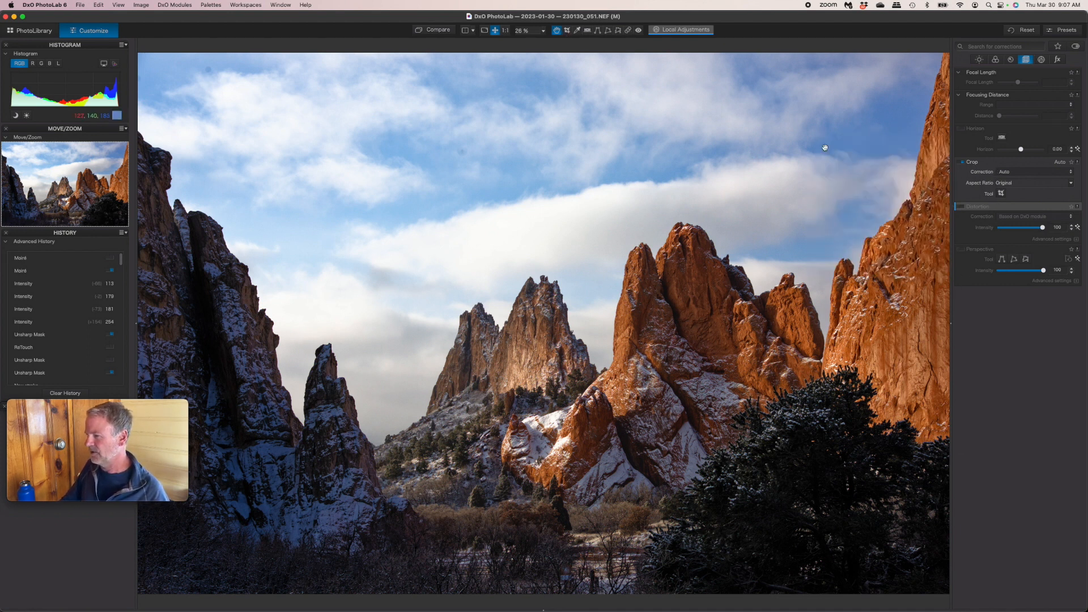
left_click(568, 31)
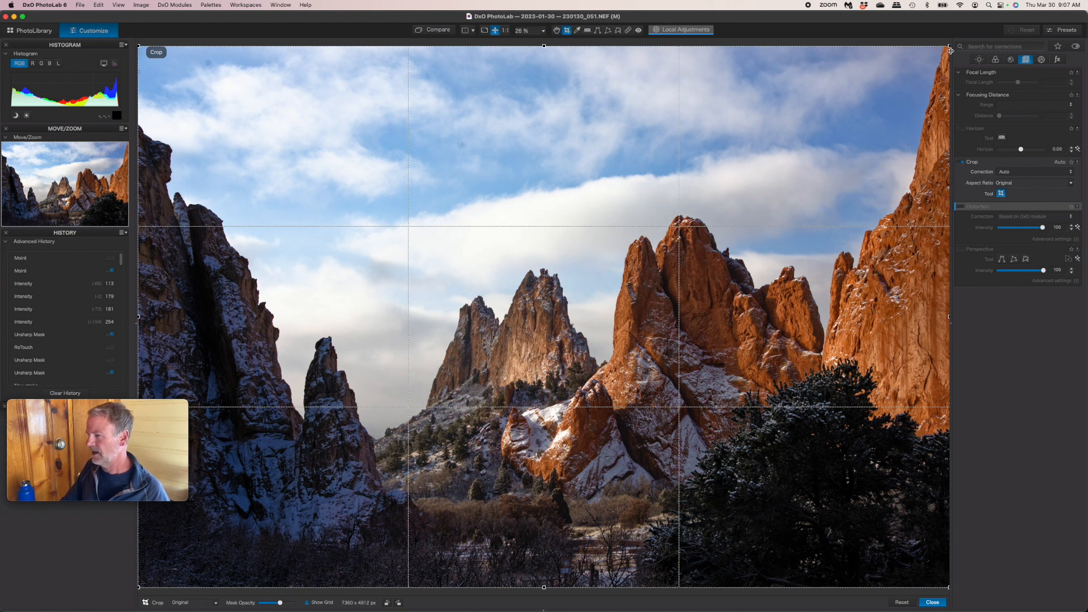
left_click_drag(948, 47, 937, 76)
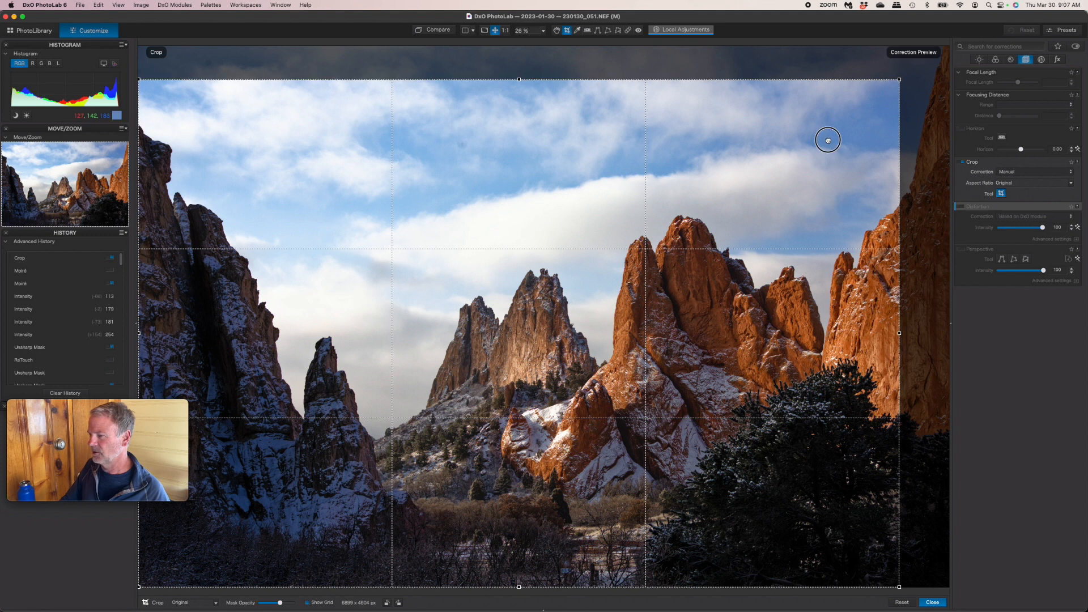
left_click_drag(859, 137, 854, 125)
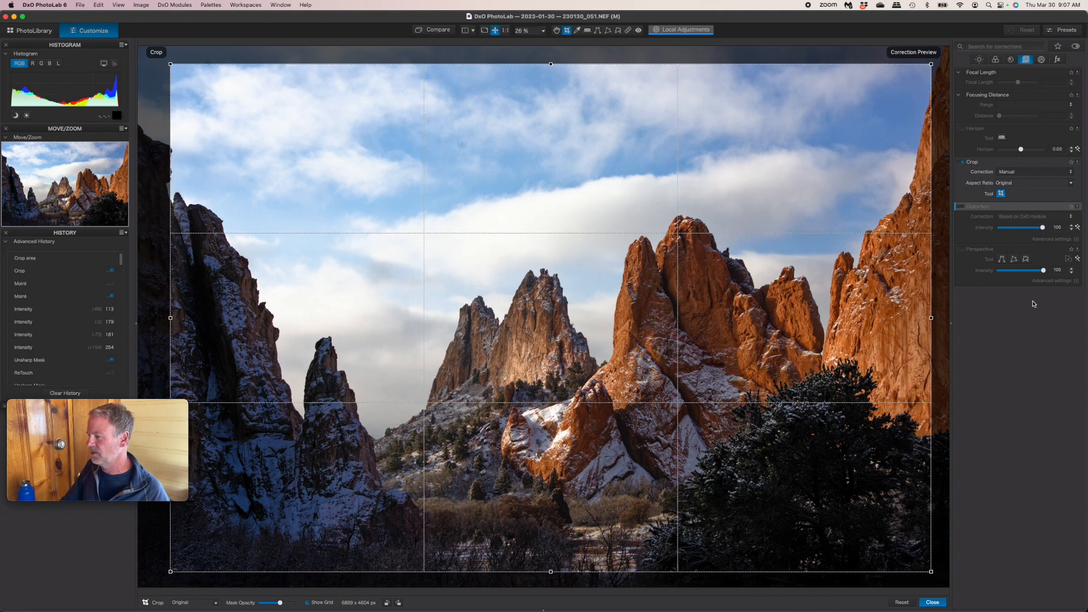
Look through the crop's correction modes and aspect ratios, try Unconstrained, and set the aspect ratio back to Original.
left_click(1071, 172)
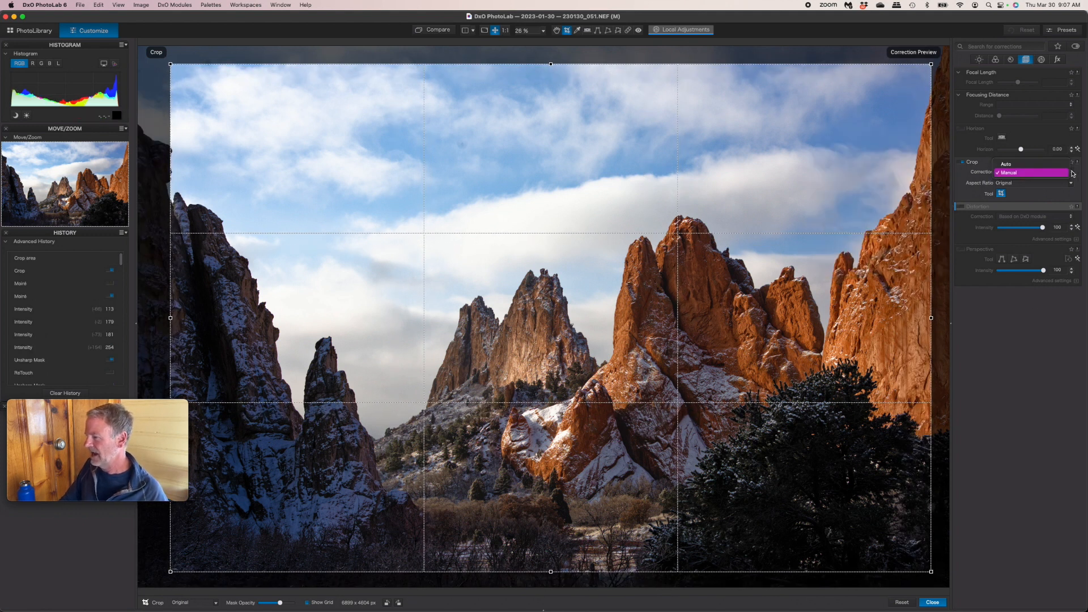
left_click(1072, 173)
left_click(1071, 183)
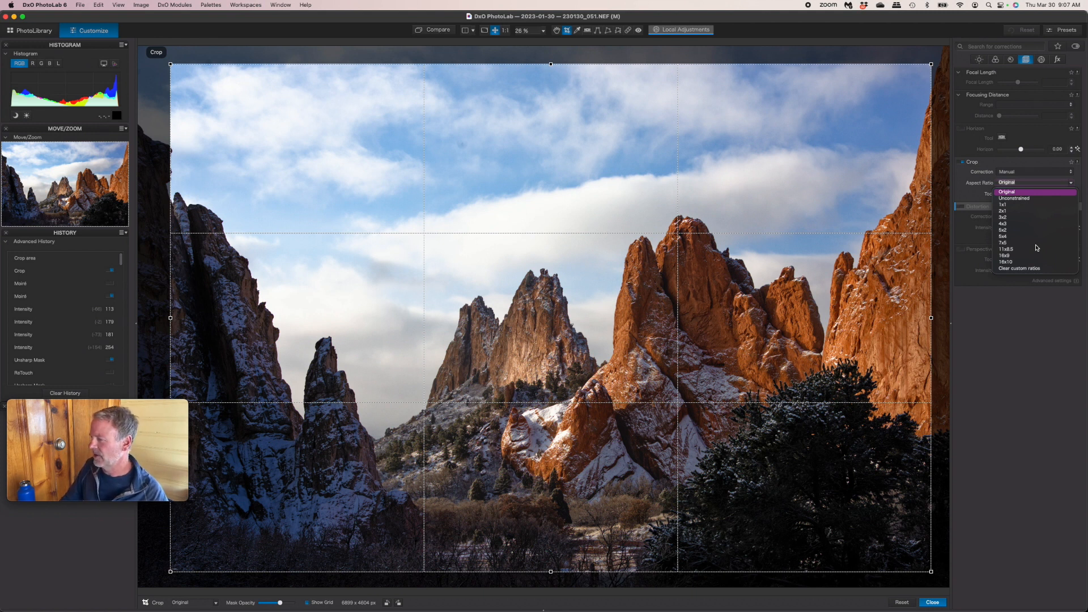
left_click(1018, 193)
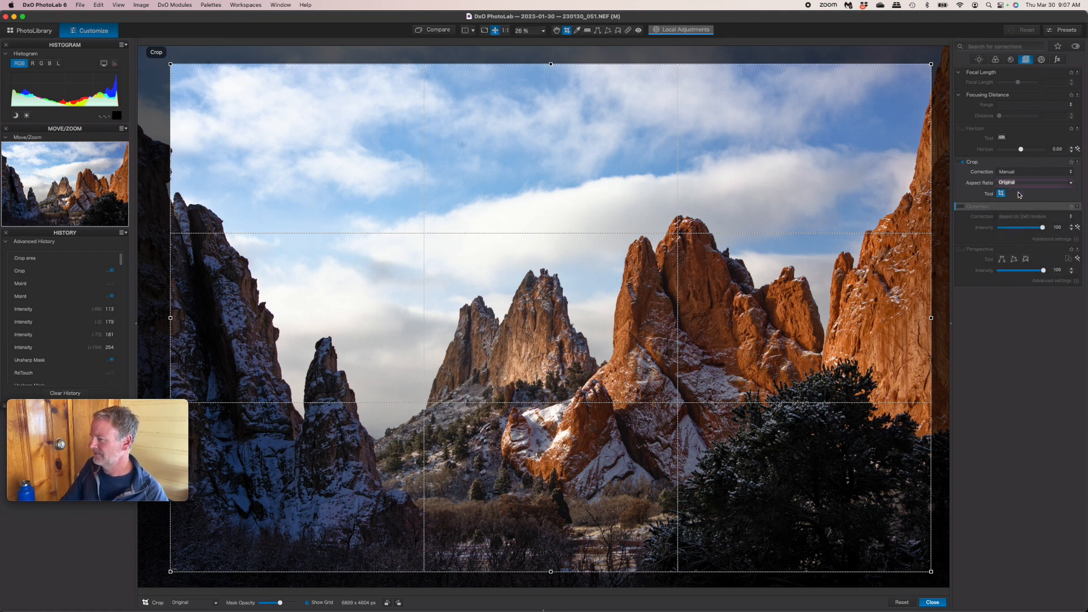
left_click(1070, 182)
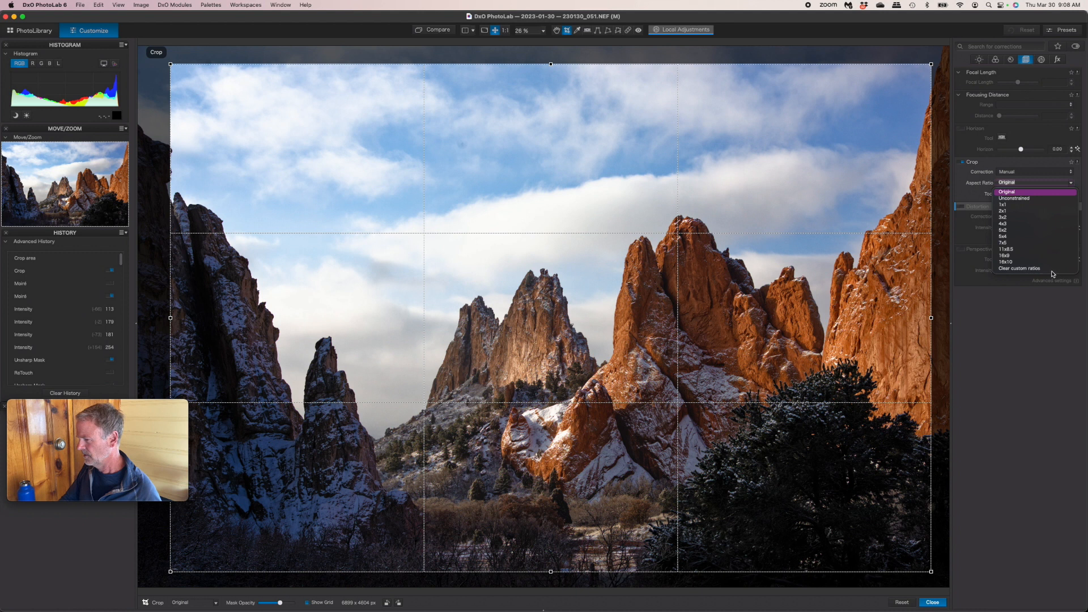
left_click(1014, 198)
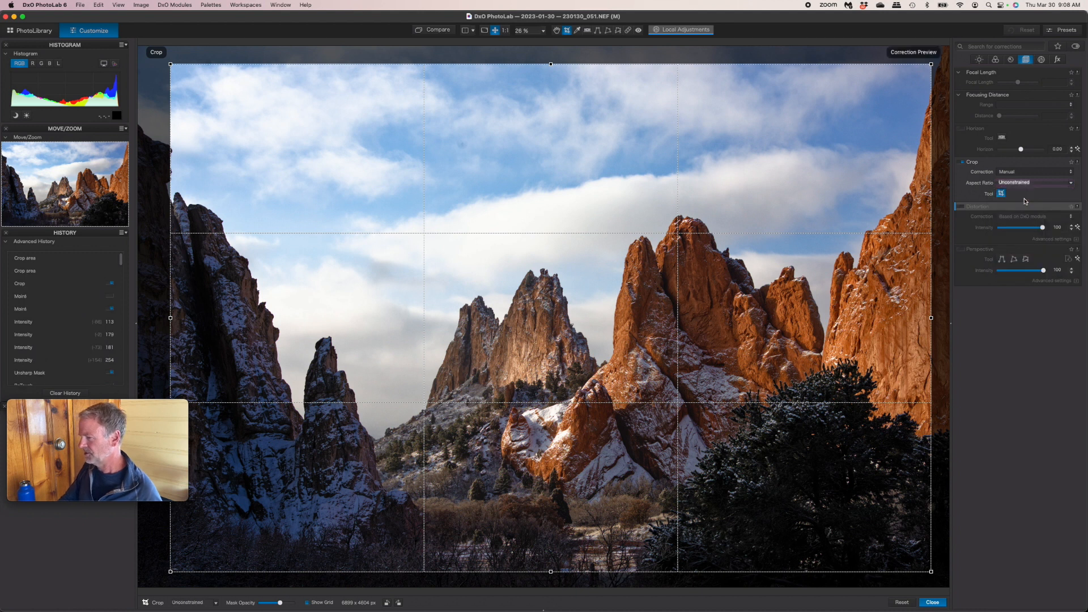
left_click(1072, 185)
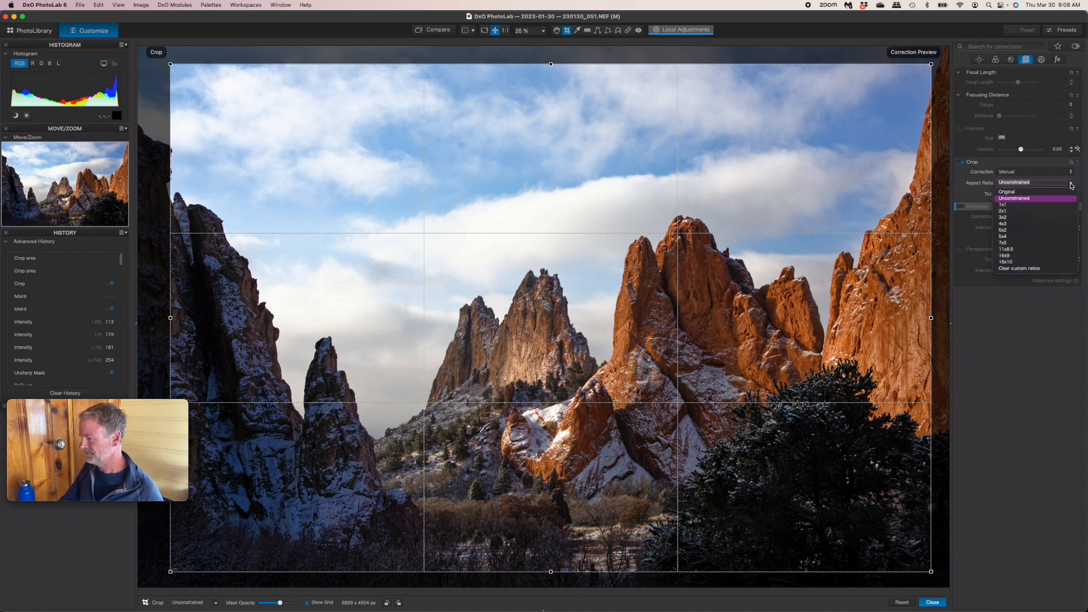
left_click(1025, 193)
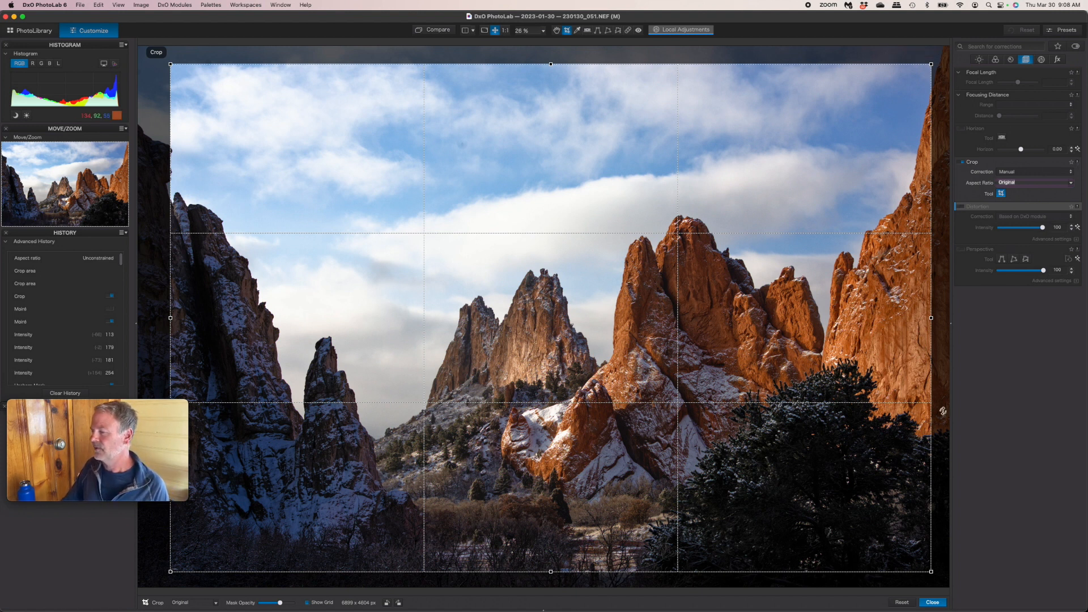
Reset the crop to the full frame and close it, then show the Local Adjustments corrections.
left_click(903, 603)
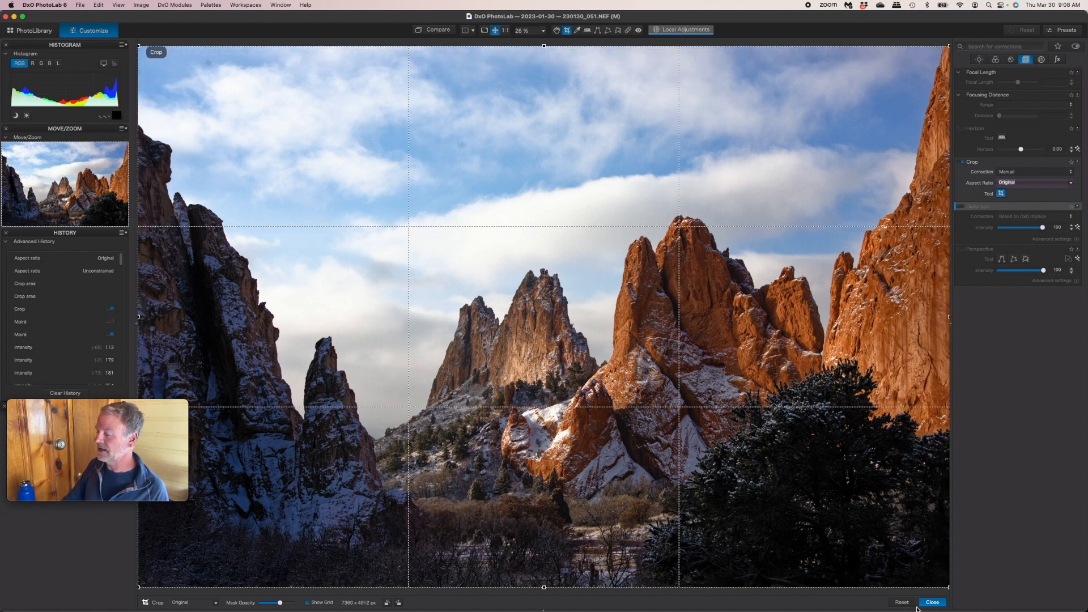
left_click(933, 602)
left_click(1043, 60)
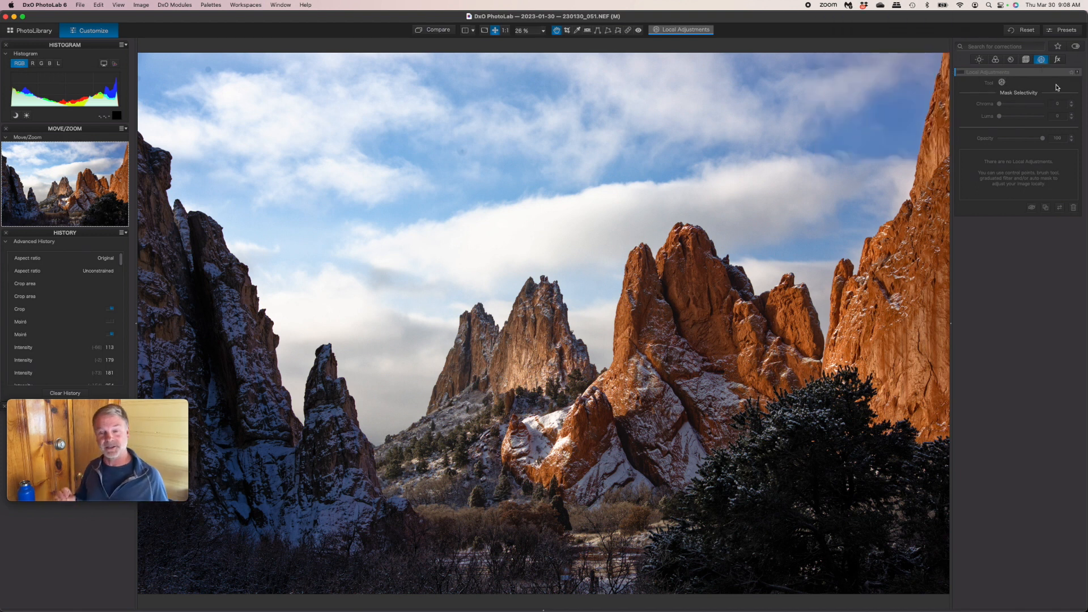
mouse_move(962, 71)
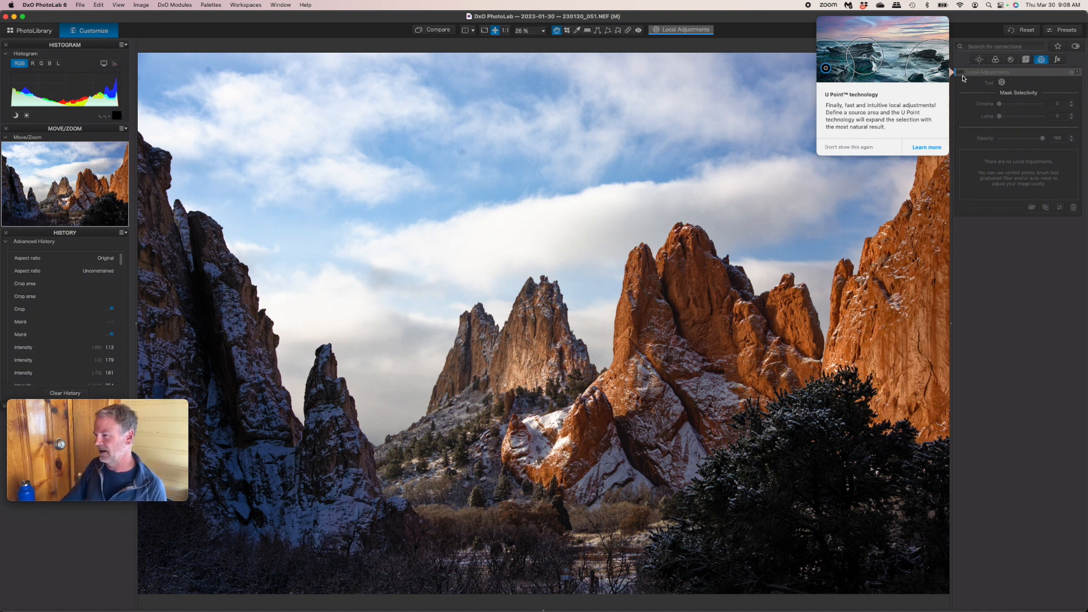
Turn on the Local Adjustments correction and activate its masking tool on the photo.
left_click(962, 73)
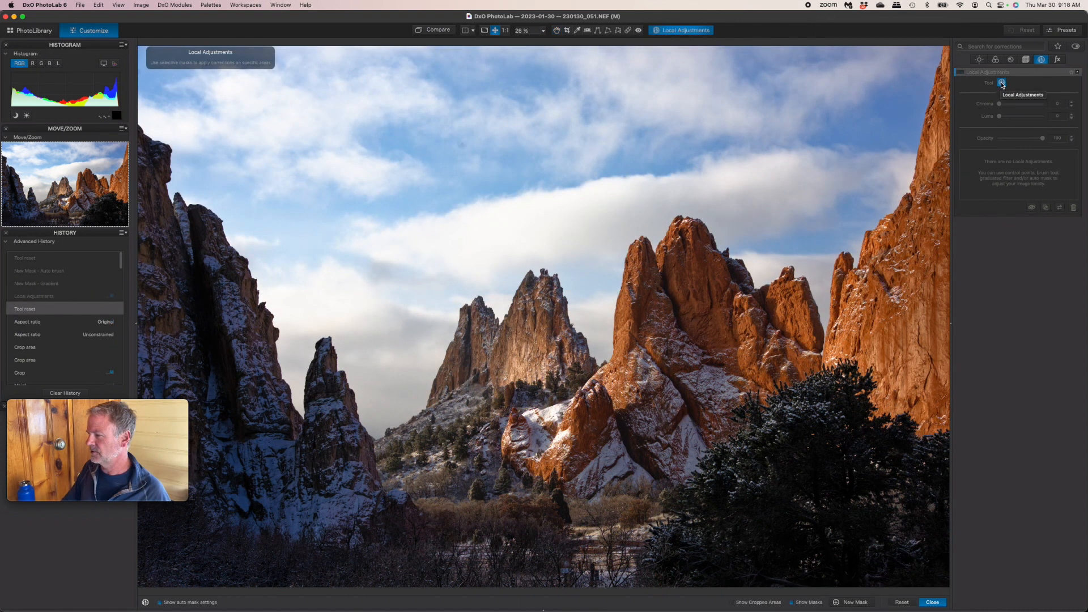
left_click(1002, 83)
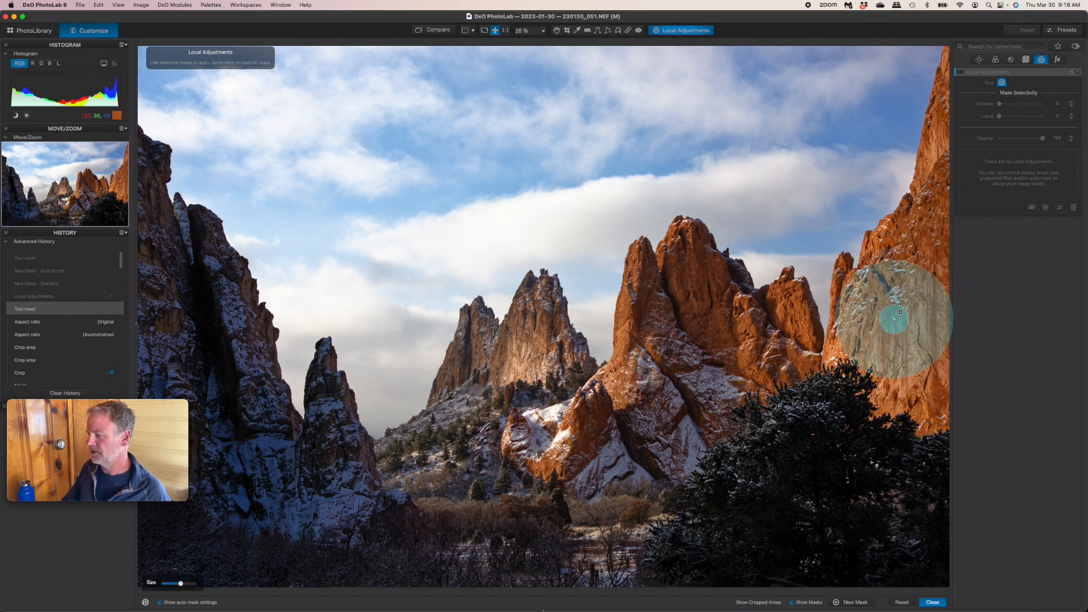
Try painting an Auto Mask over the sunlit red cliff with different Exposure values, and reset the local adjustments.
left_click(902, 310)
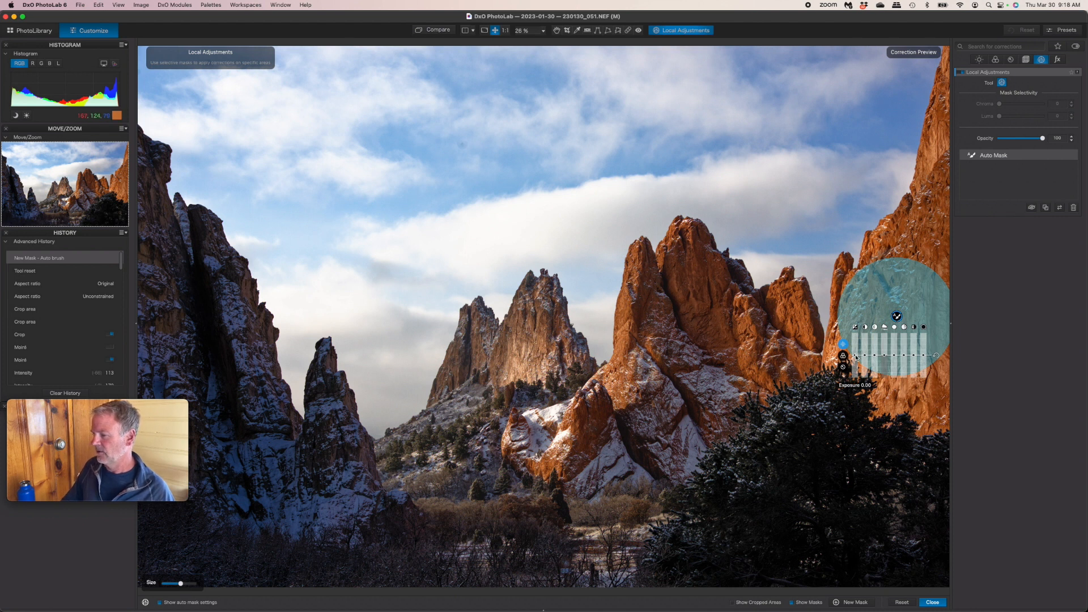
left_click_drag(857, 357, 856, 353)
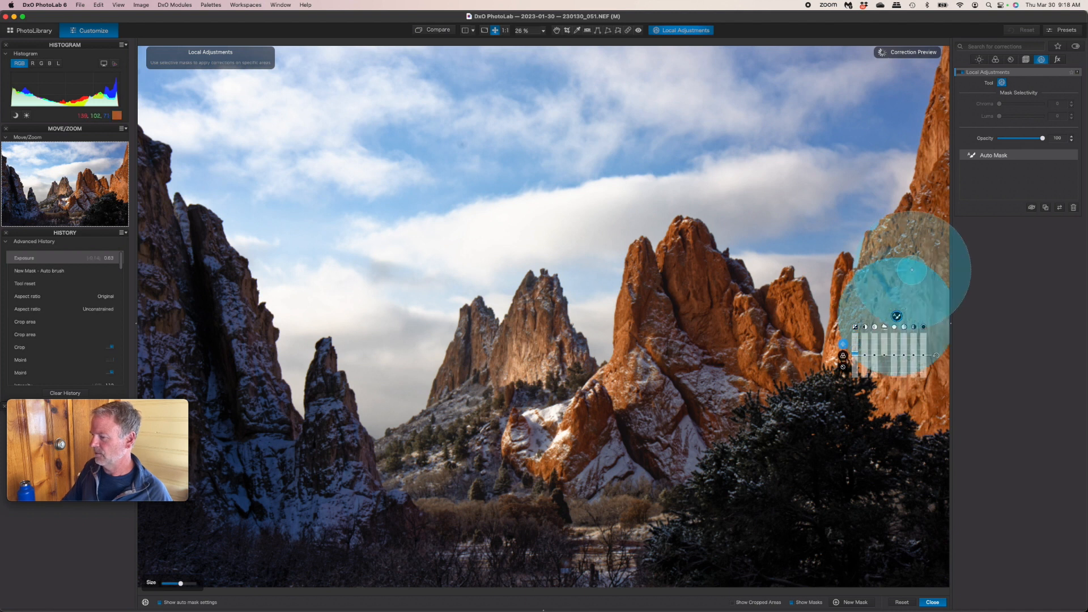
mouse_move(914, 256)
left_mouse_down()
mouse_move(935, 219)
mouse_move(957, 59)
left_mouse_up()
mouse_move(855, 352)
left_mouse_down()
mouse_move(855, 328)
mouse_move(856, 359)
left_mouse_up()
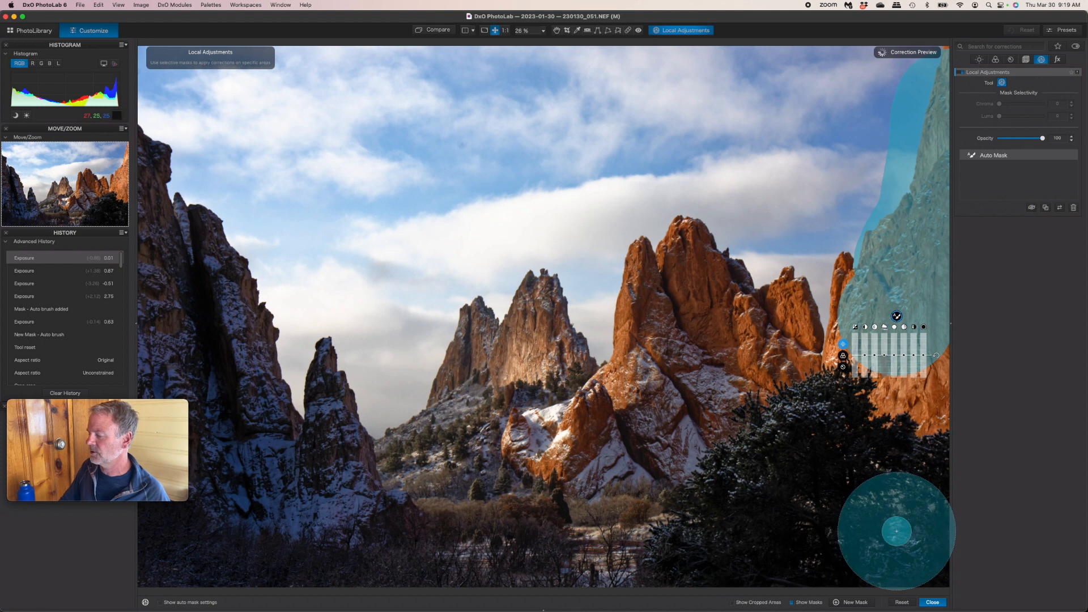
left_click(903, 604)
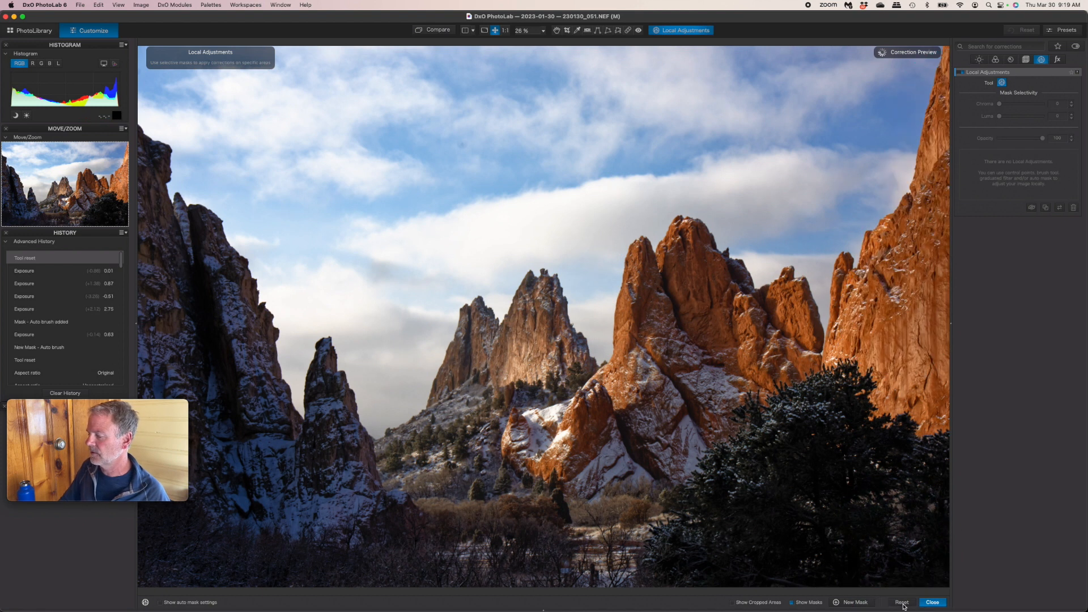
Add a Graduated Filter mask over the sky, running straight down from the photo's top edge to just above the peaks.
left_click(848, 603)
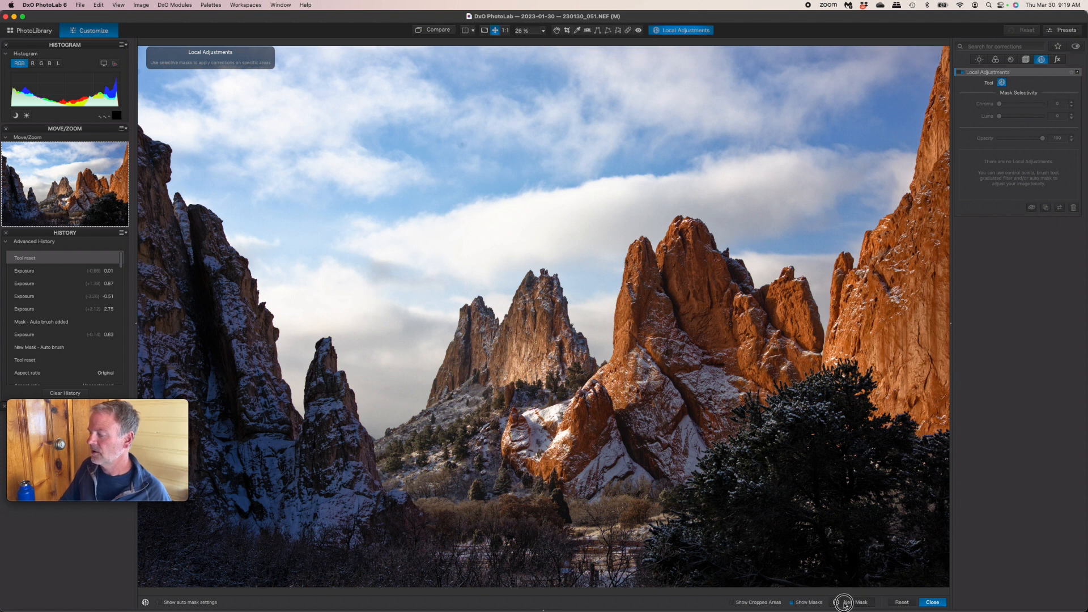
right_click(495, 55)
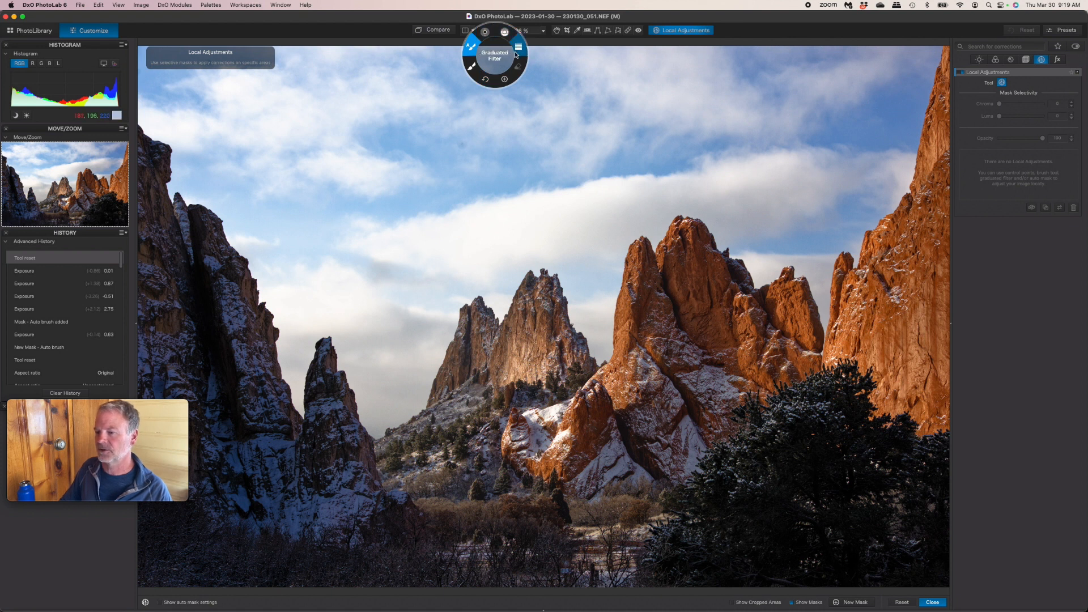
left_click(516, 54)
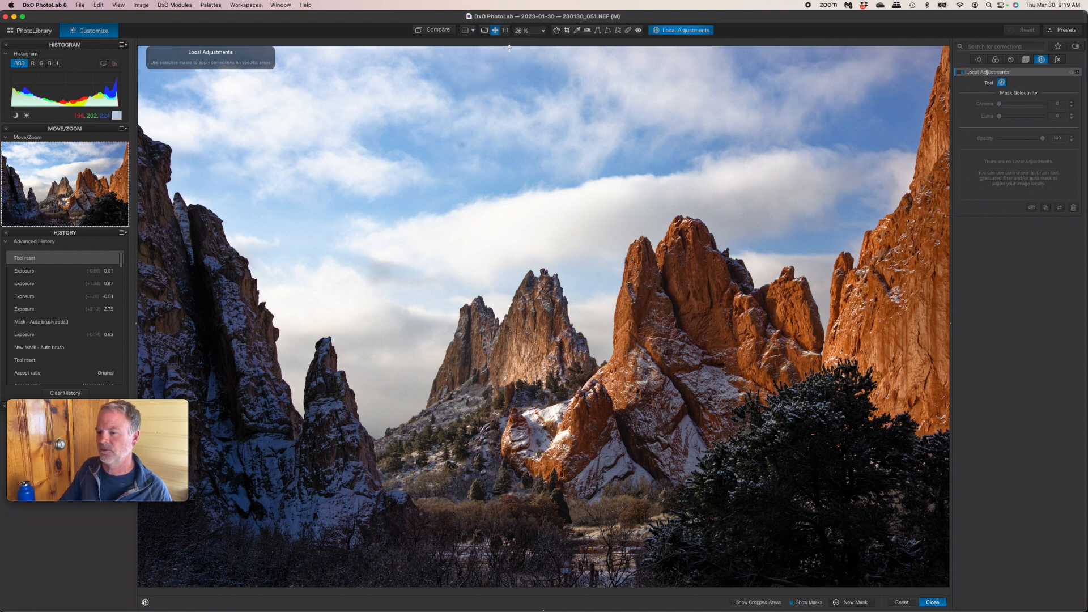
left_click_drag(502, 45, 503, 210)
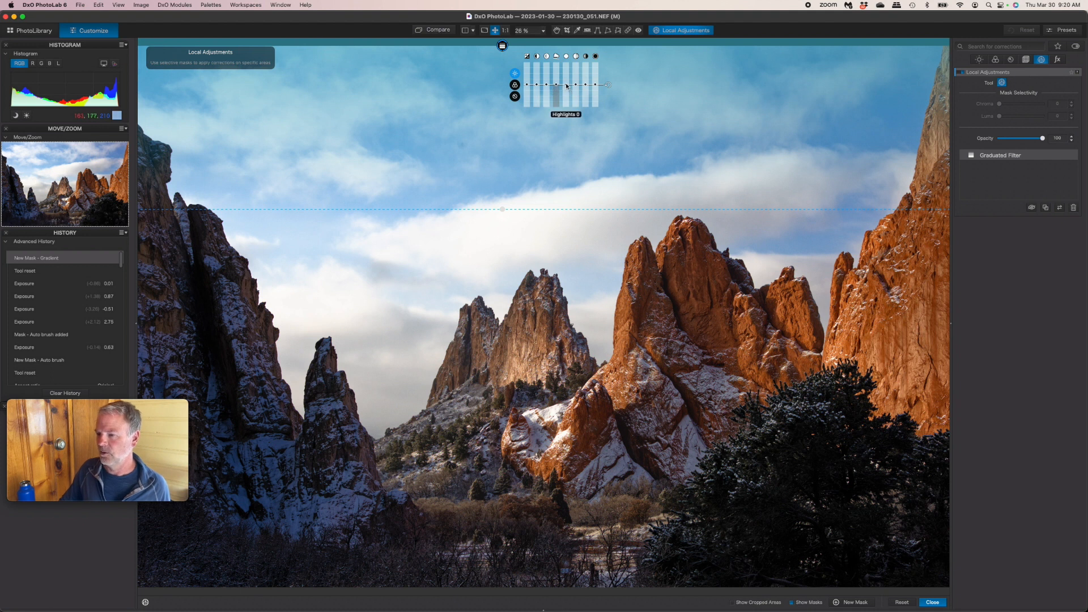
Set the graduated filter's Highlights to about -14, close the tool and compare the photo with Local Adjustments off and on.
left_click_drag(566, 85, 567, 90)
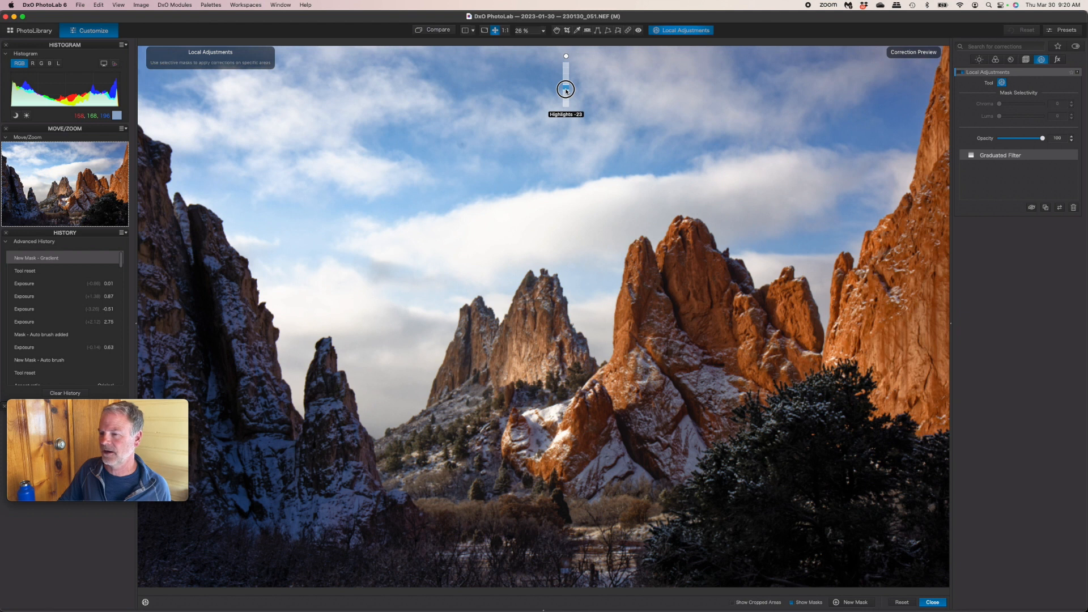
left_click_drag(566, 91, 565, 90)
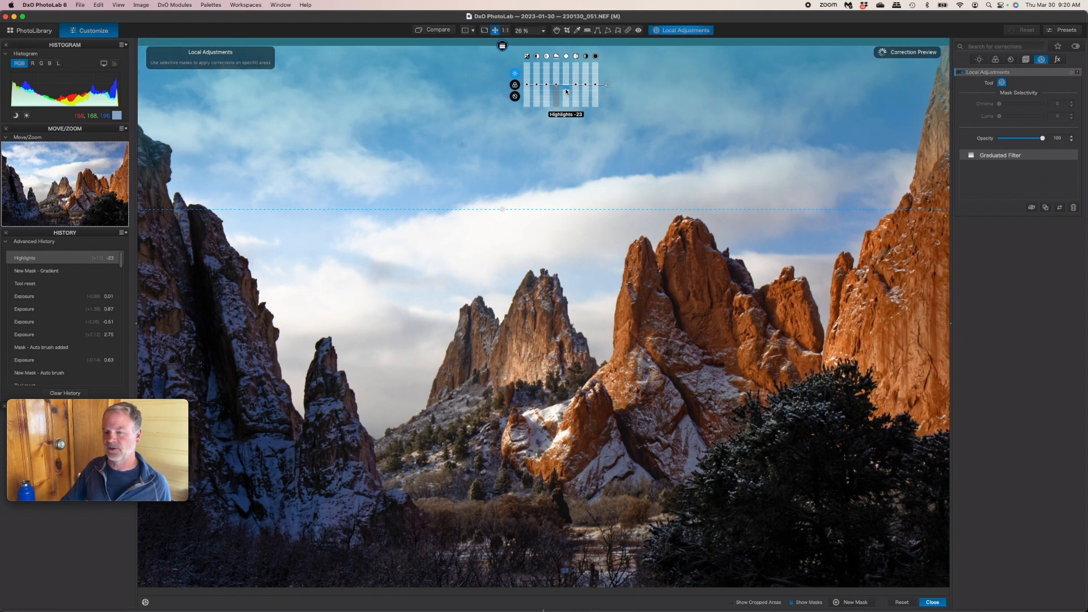
left_click_drag(566, 91, 567, 89)
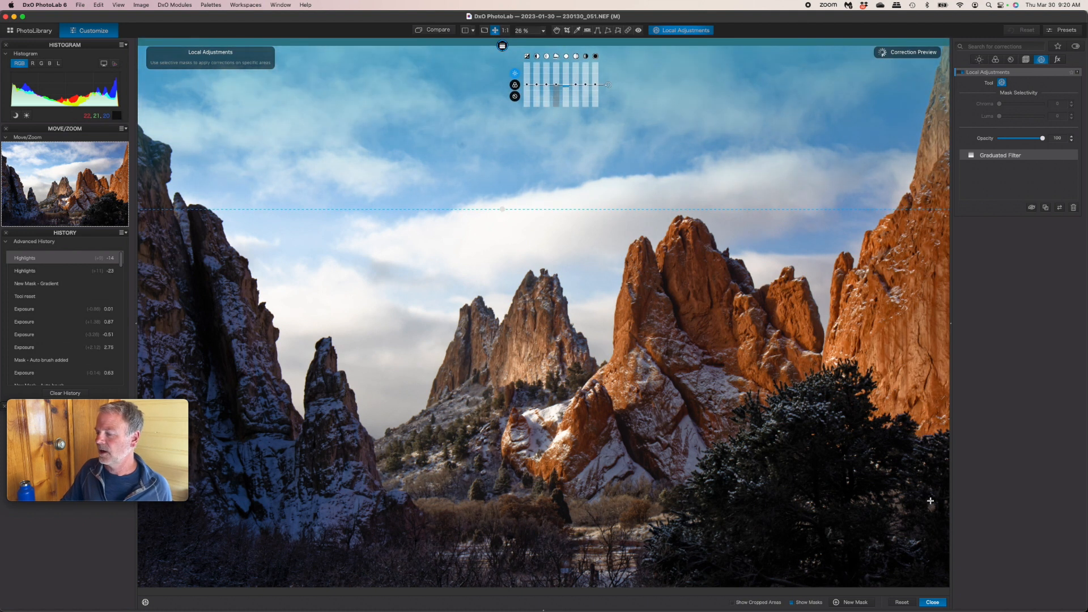
left_click(932, 603)
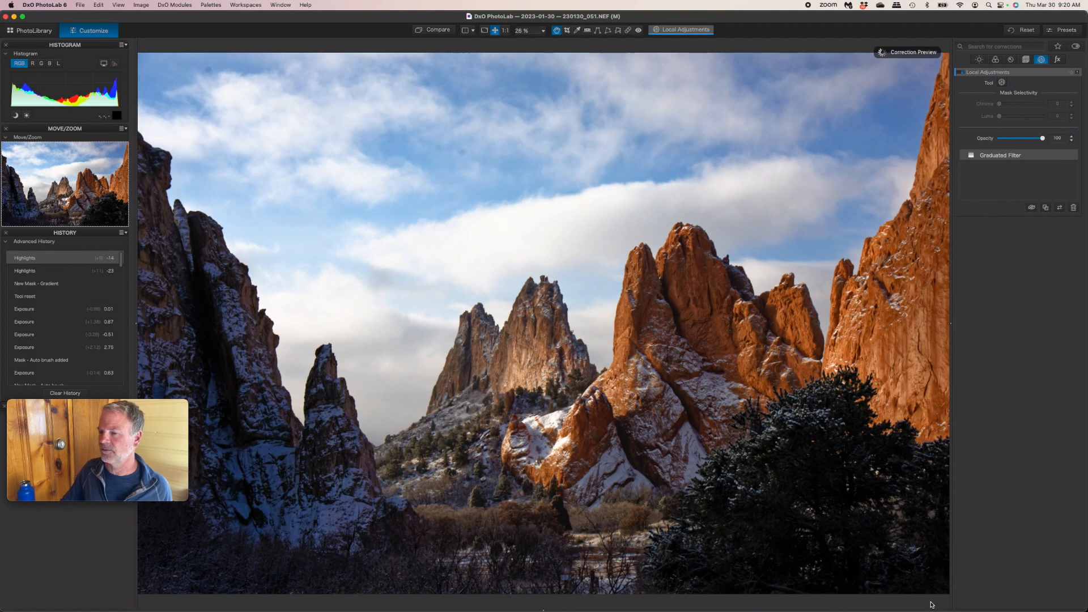
left_click(960, 73)
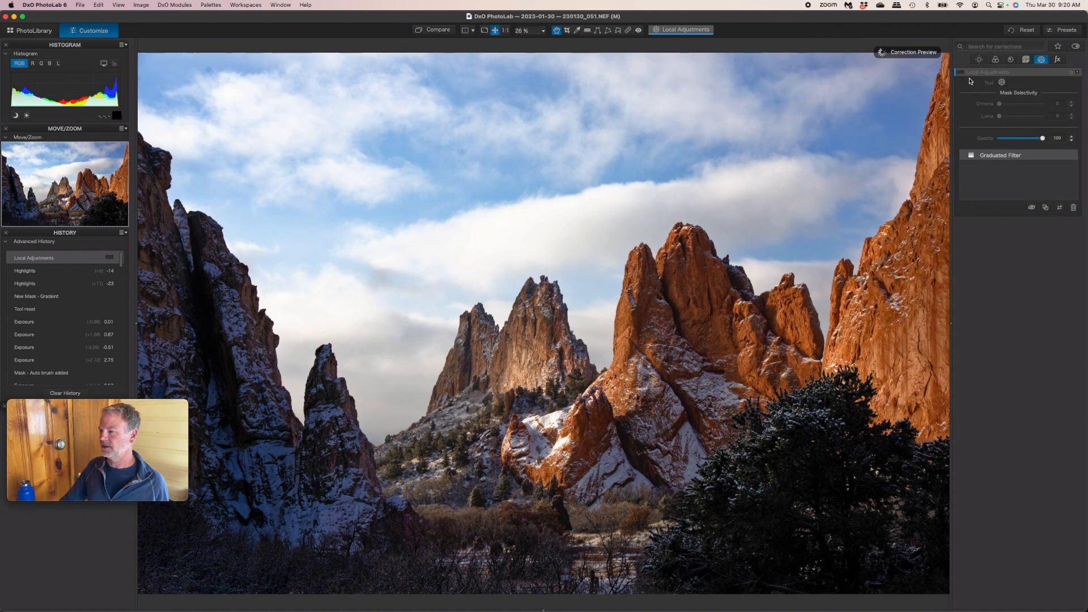
left_click(961, 73)
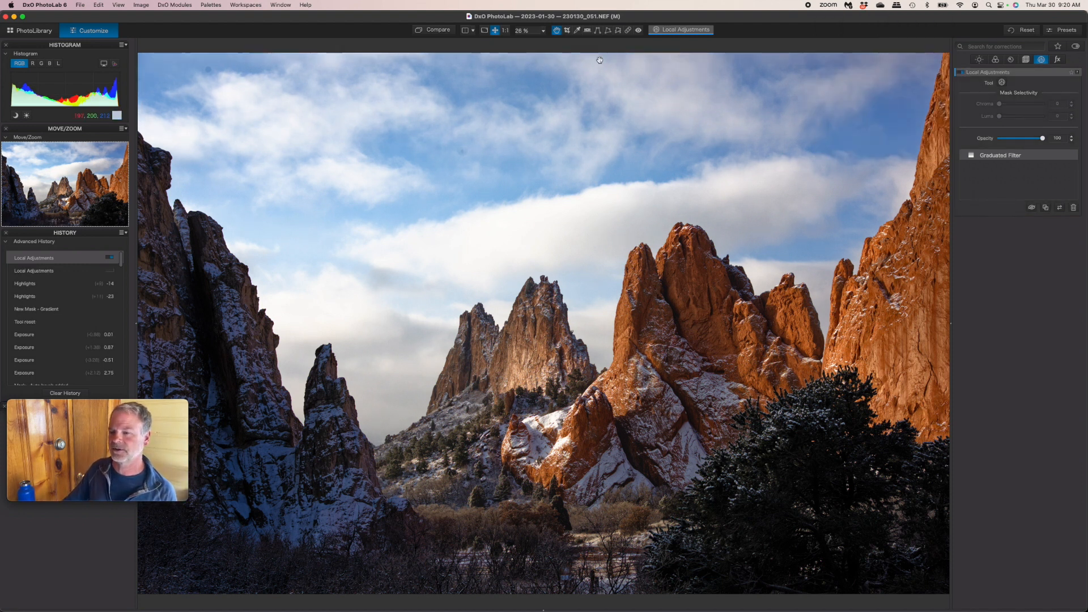
Remove two dust spots from the sky with the ReTouch tool in Repair mode at 43 px, and close the tool.
left_click(629, 31)
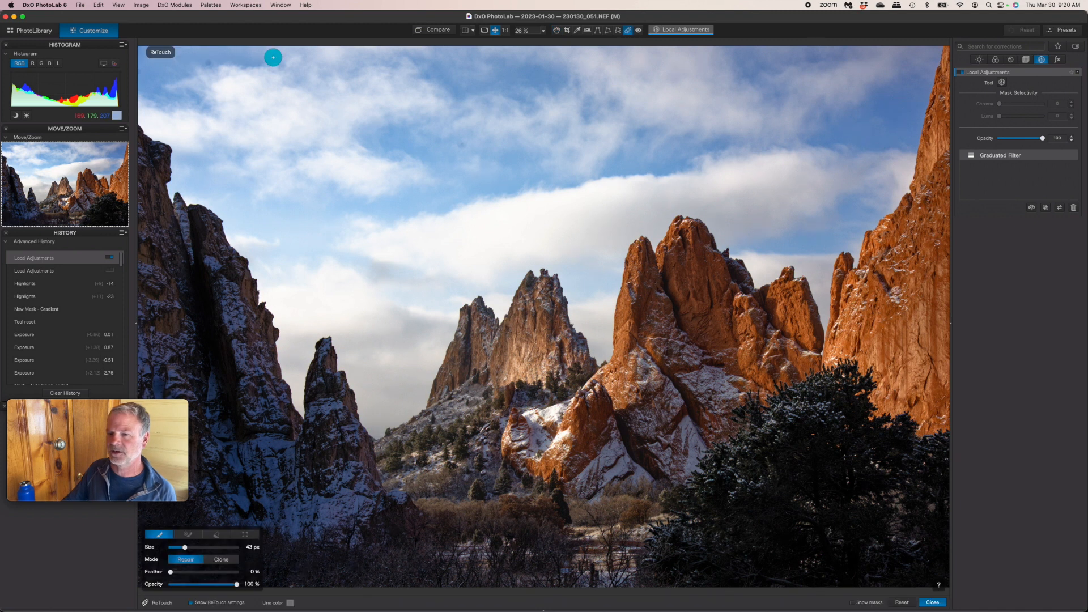
left_click(208, 61)
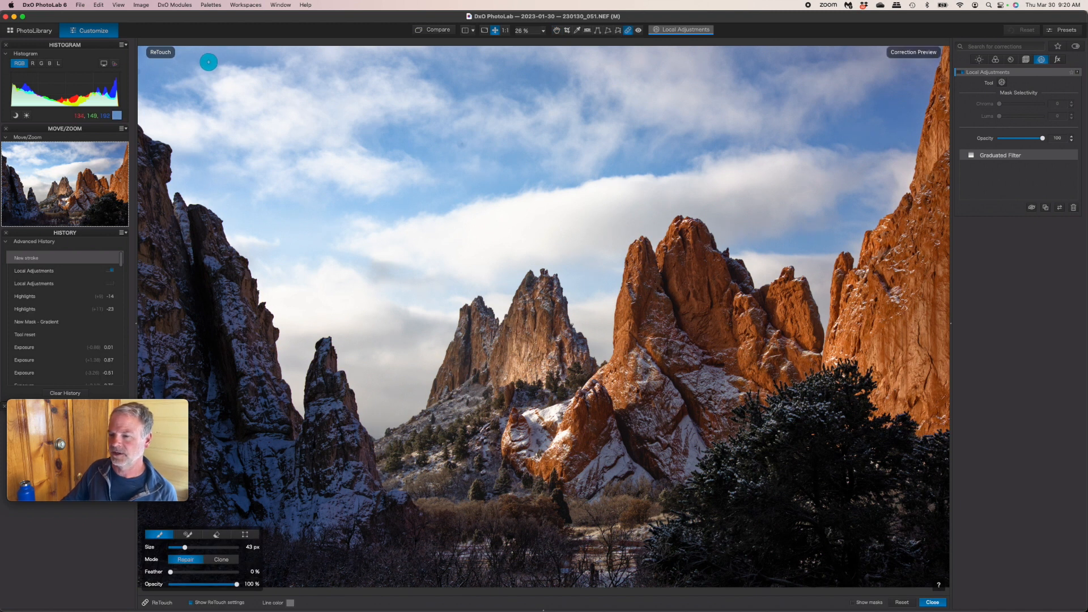
left_click(460, 144)
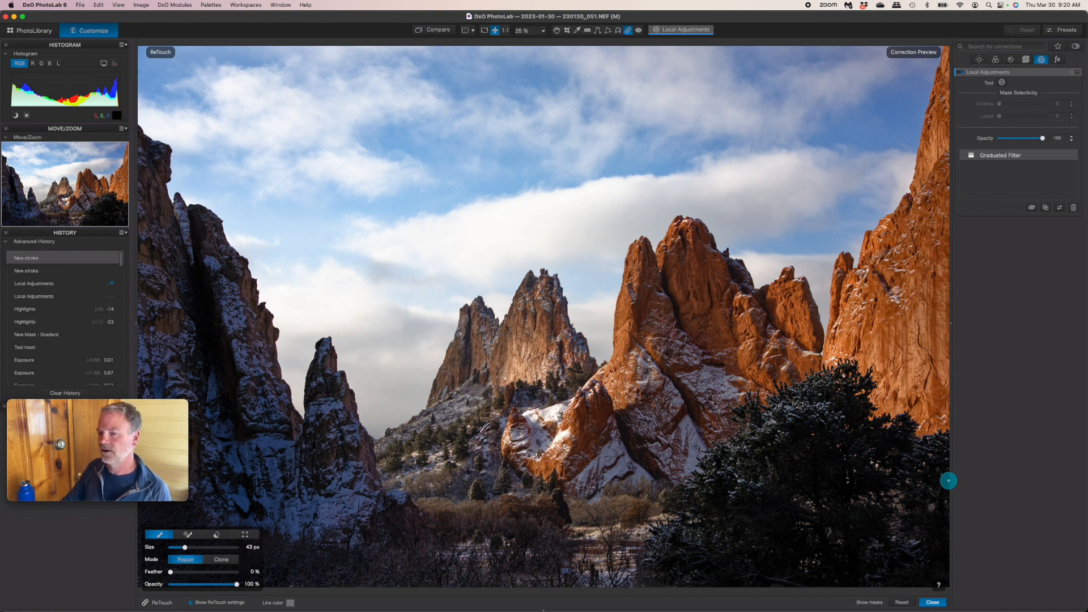
left_click(932, 603)
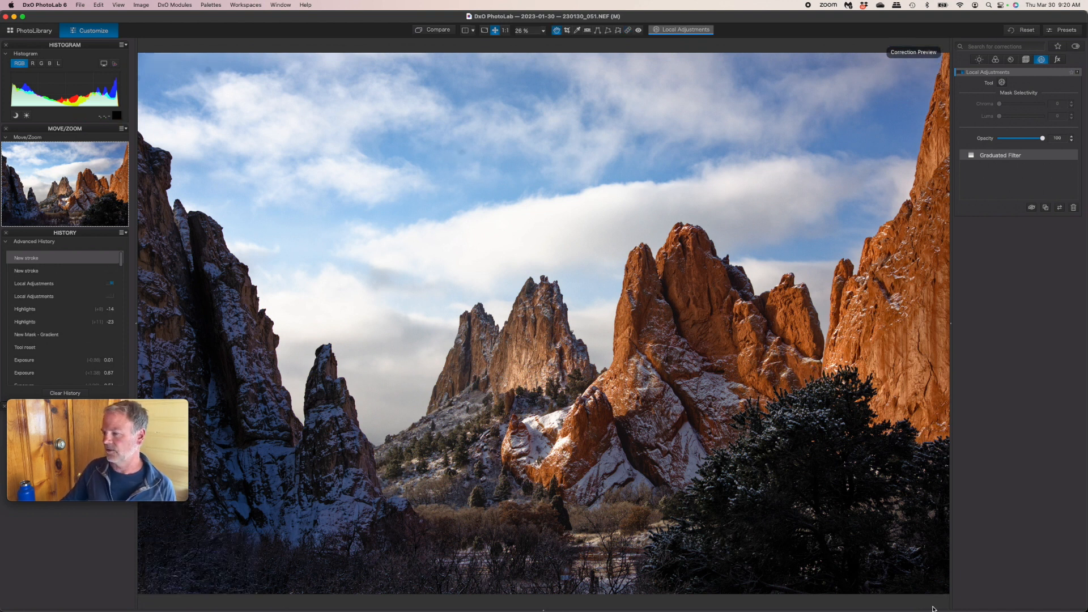
Apply the My Watermark preset in the Instant Watermarking correction.
left_click(1059, 59)
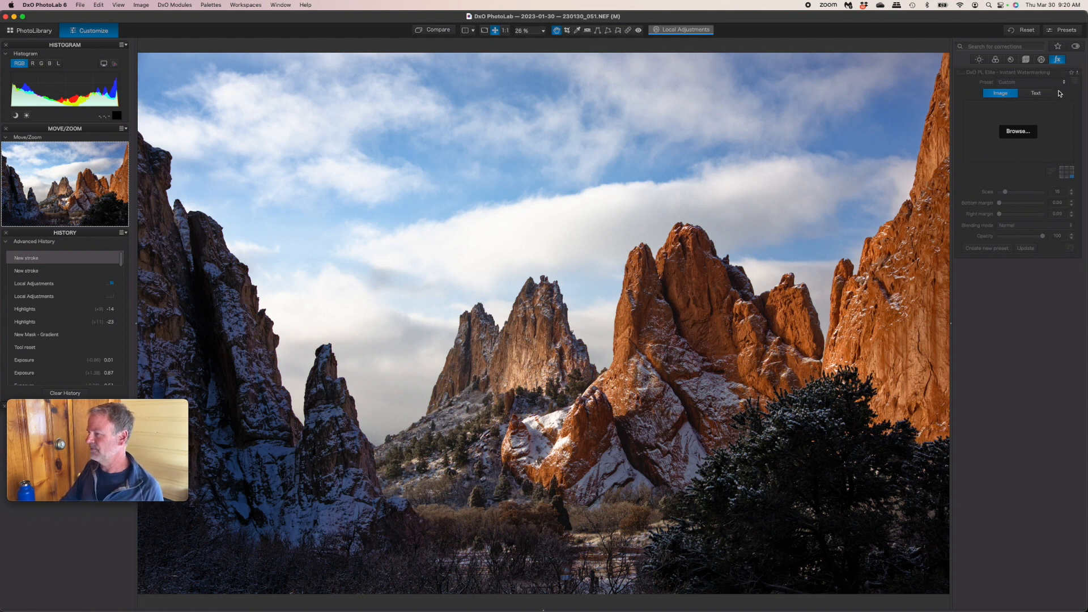
left_click(1063, 83)
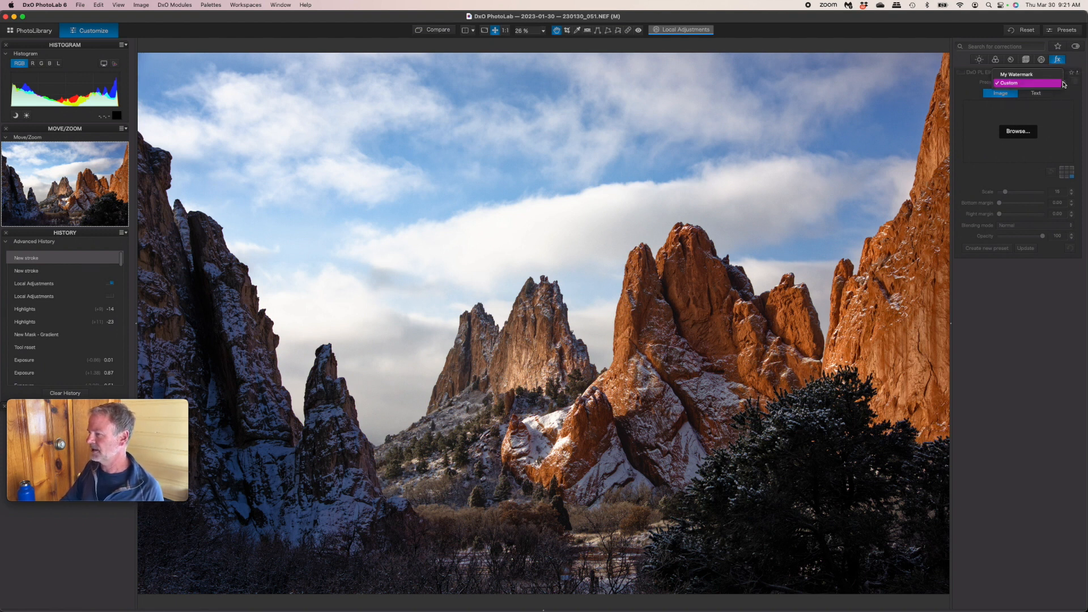
left_click(1049, 77)
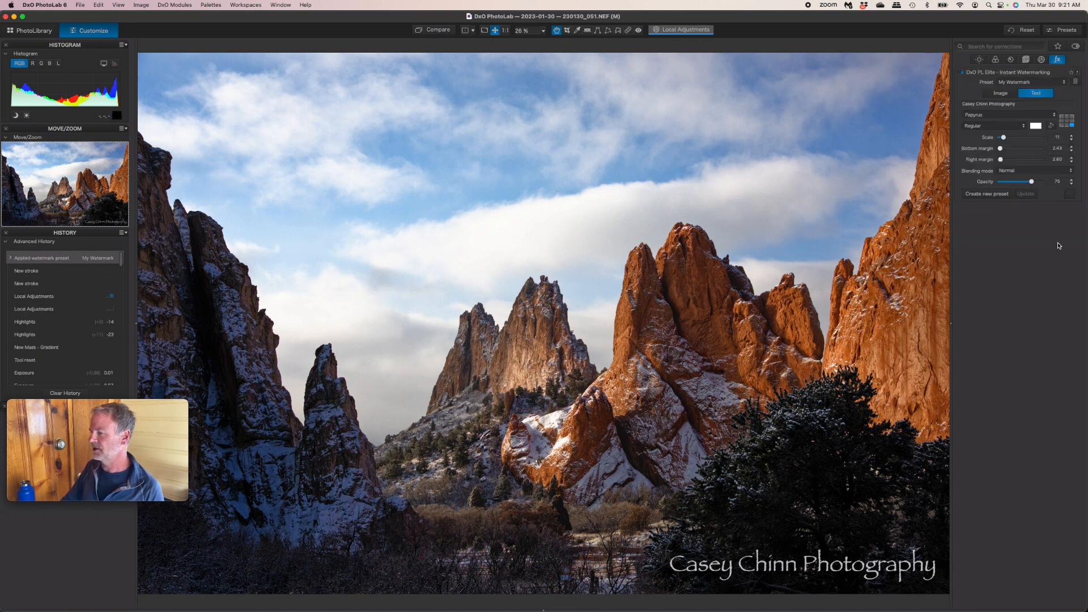
Change the watermark text colour to a light peach orange and close the colour picker.
left_click(1035, 127)
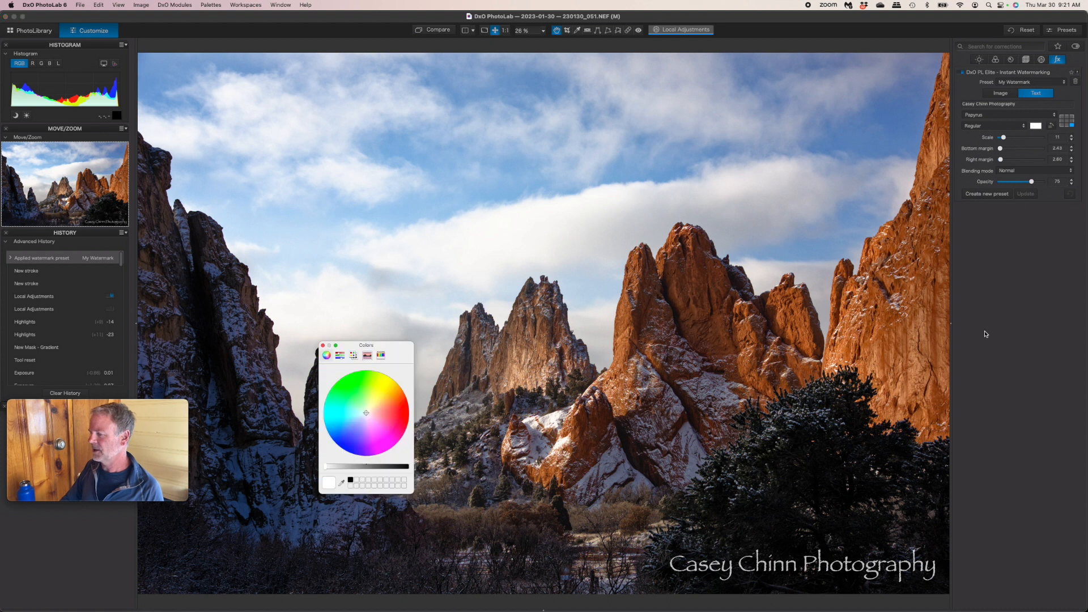
left_click_drag(366, 412, 378, 410)
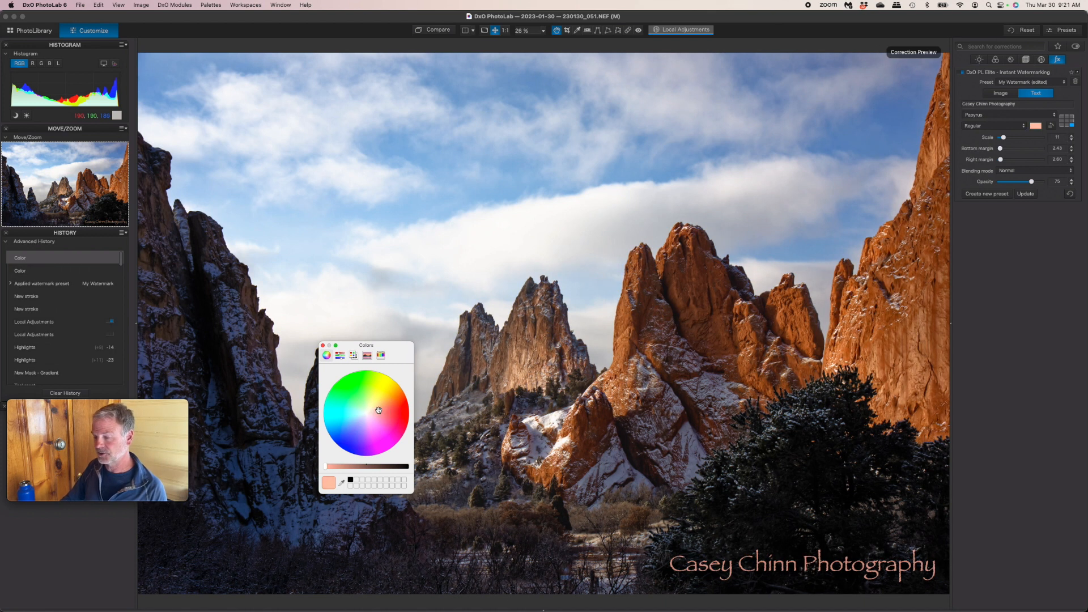
left_click(379, 409)
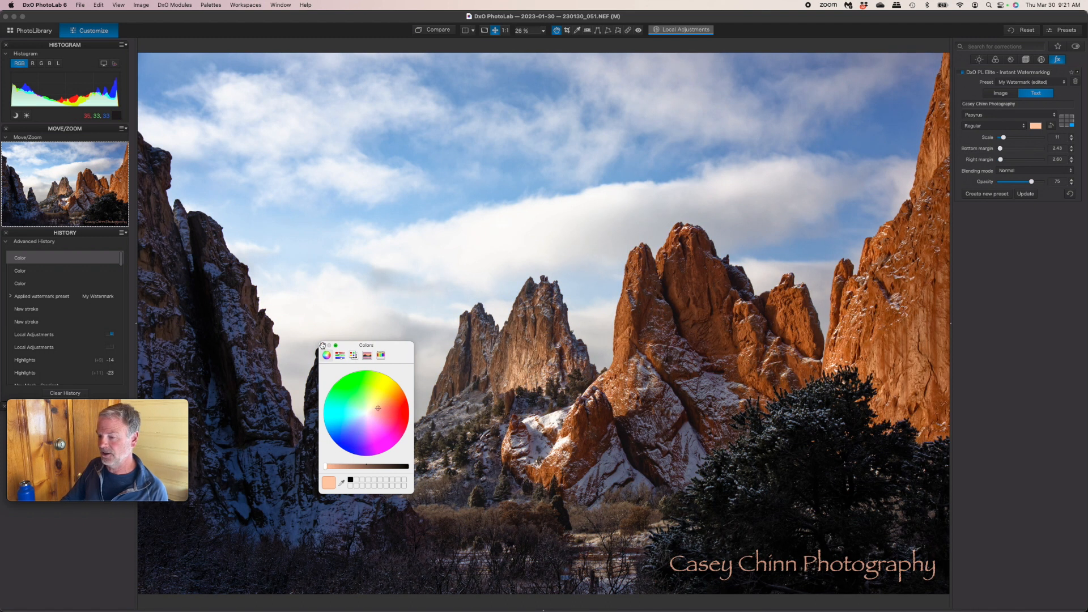
left_click(323, 346)
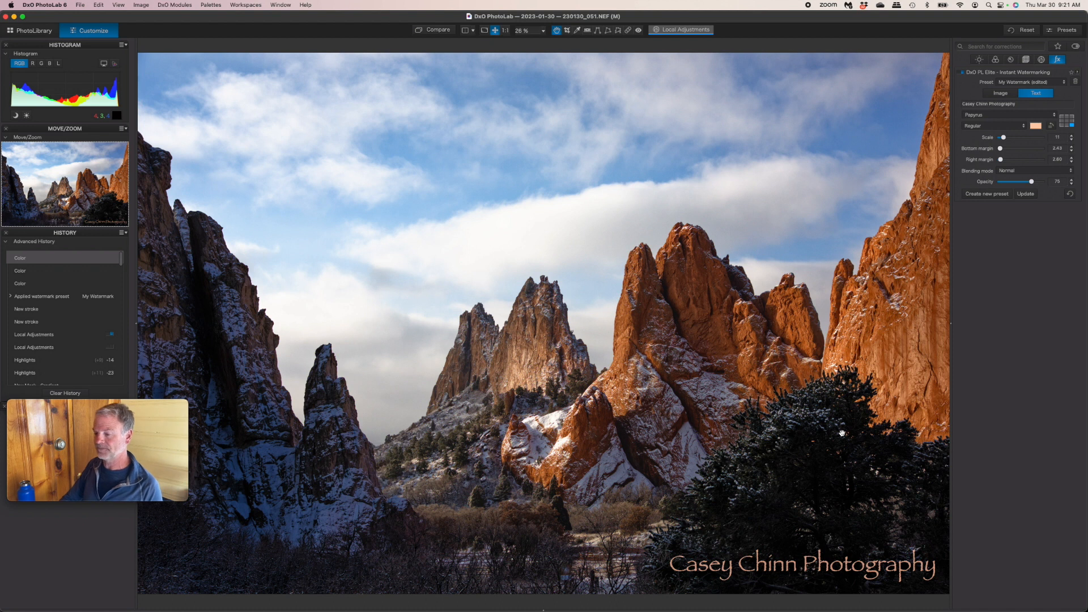
Try the watermark text at the bottom centre and bottom left of the photo, and return it to the bottom right.
left_click(1064, 125)
left_click(1072, 125)
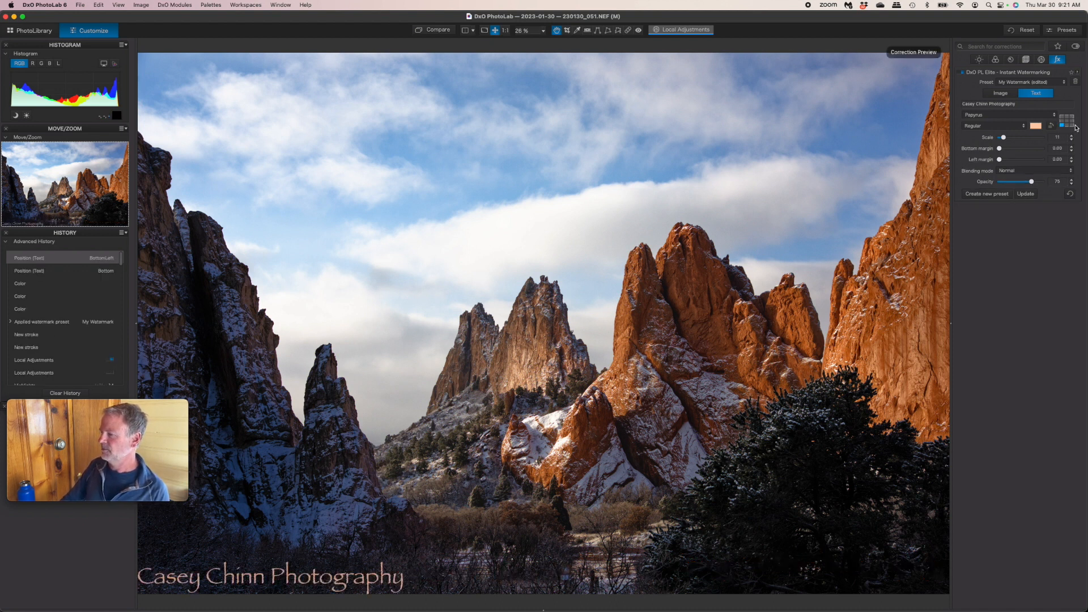
left_click(1072, 125)
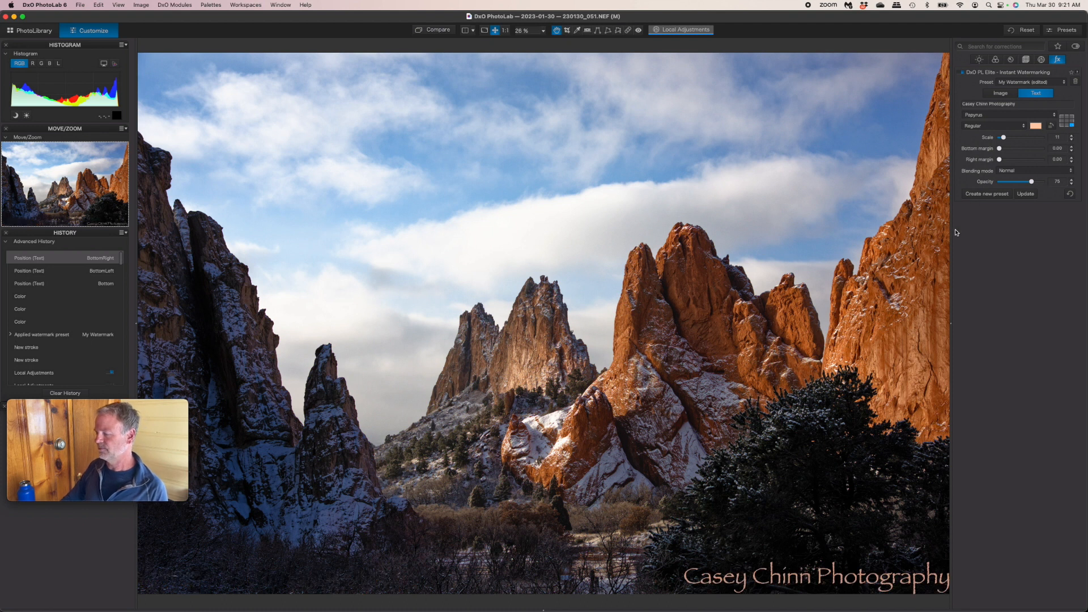
Set the watermark's Scale to 13, Bottom margin to about 2.69, Right margin to about 3.67 and Opacity to 100.
mouse_move(1003, 137)
left_mouse_down()
mouse_move(1001, 160)
mouse_move(1002, 149)
left_mouse_up()
left_click(999, 160)
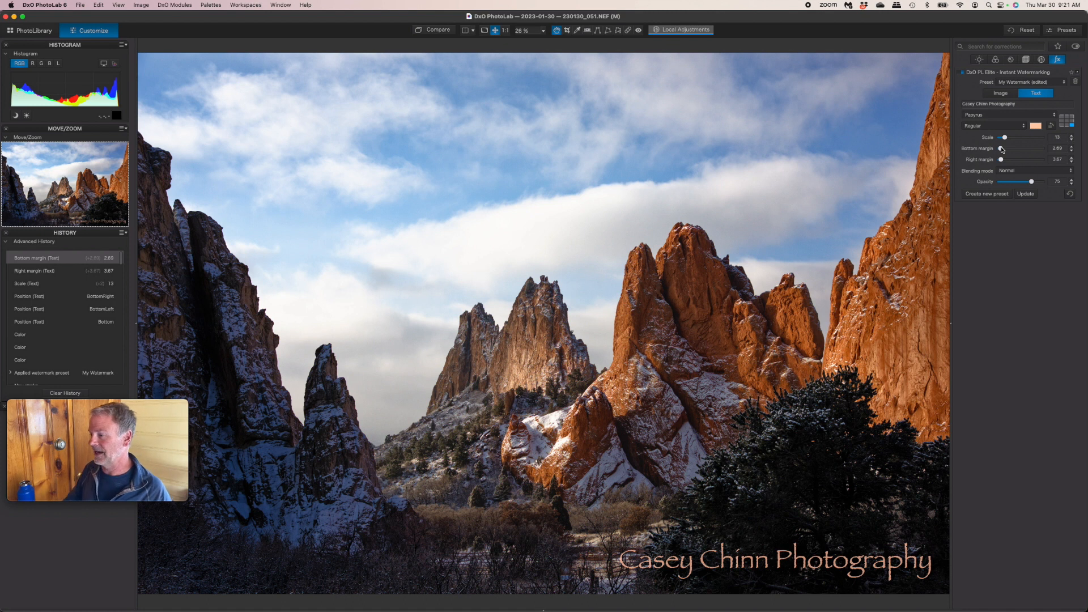
mouse_move(1032, 181)
left_mouse_down()
mouse_move(1009, 180)
mouse_move(1045, 181)
left_mouse_up()
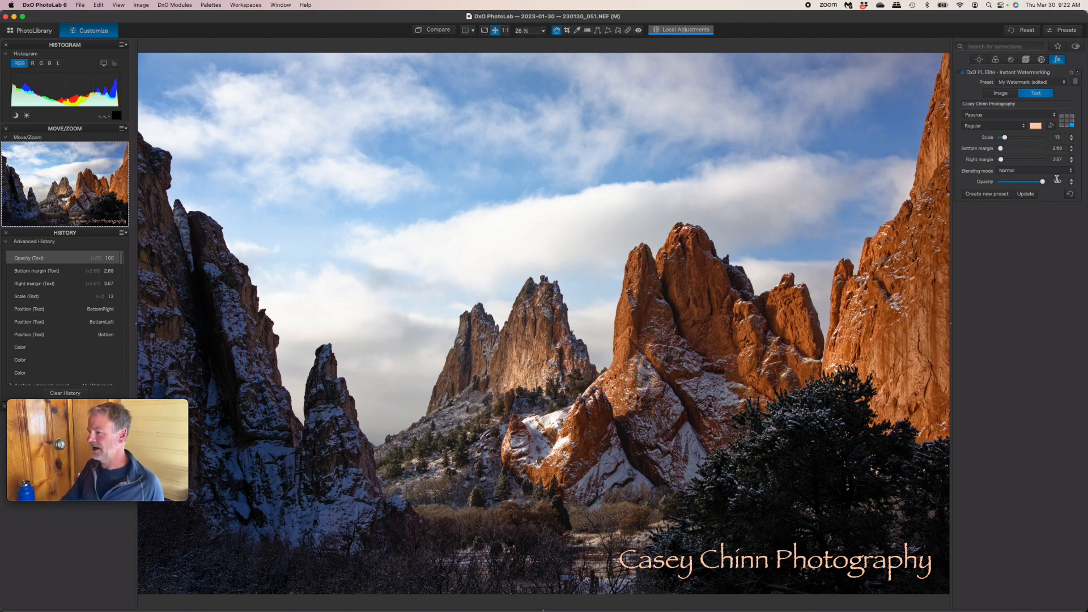
Turn off the watermark and show the Light corrections.
left_click(961, 73)
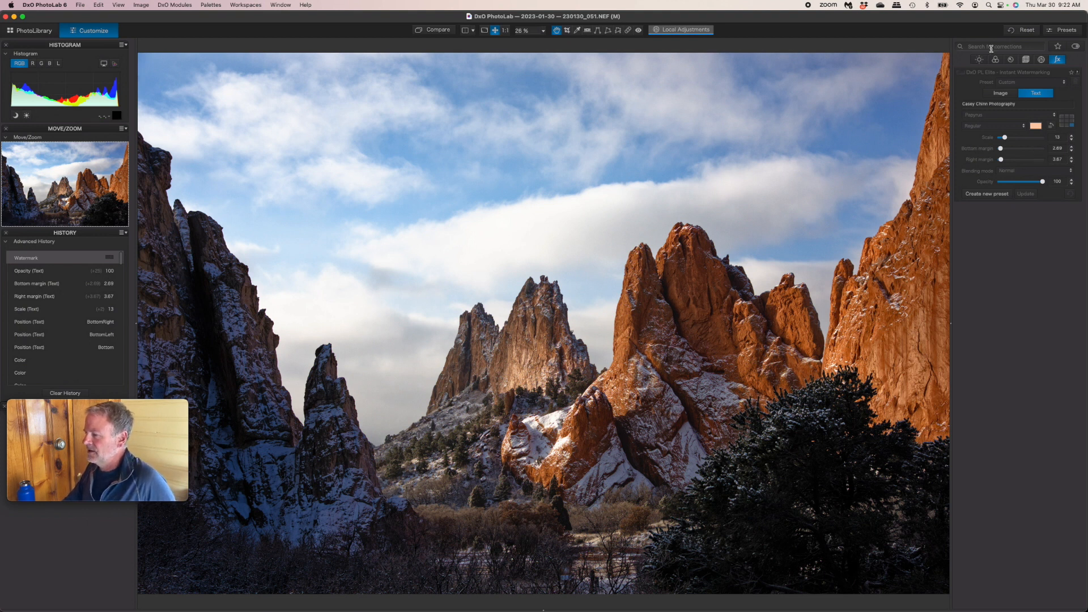
left_click(978, 59)
Reveal the image browser and export the photo to Lightroom as a DNG with all corrections applied, using a unique file name.
mouse_move(536, 609)
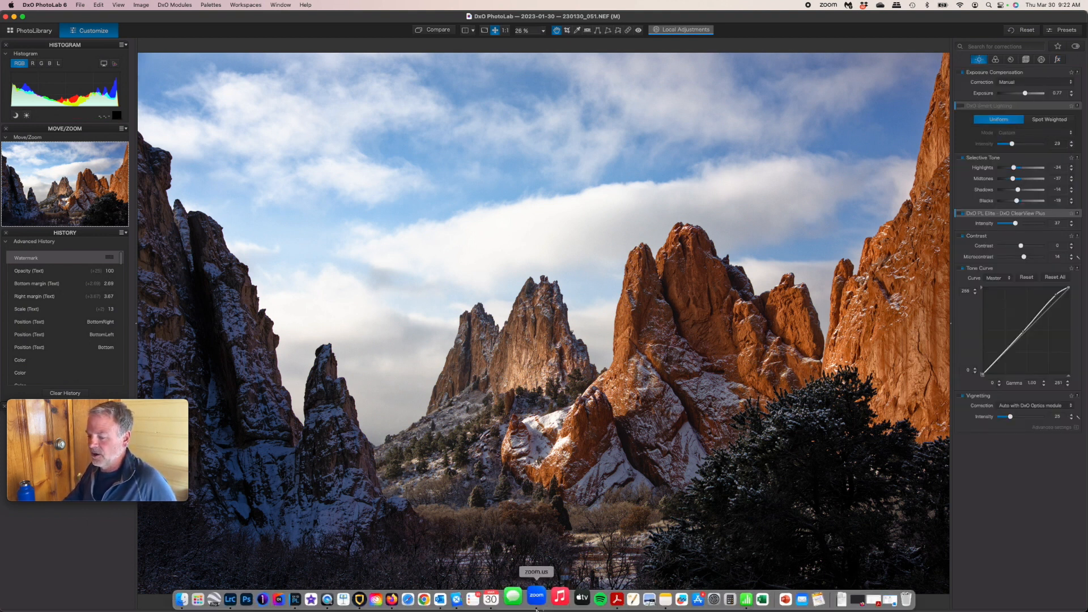
left_click_drag(544, 608, 546, 549)
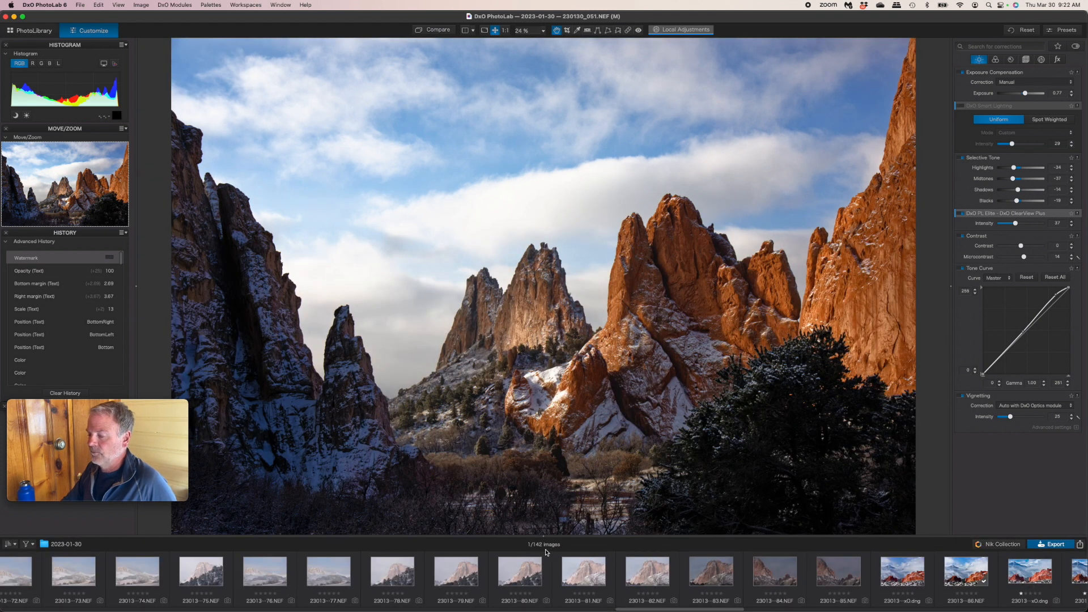
left_click(1051, 544)
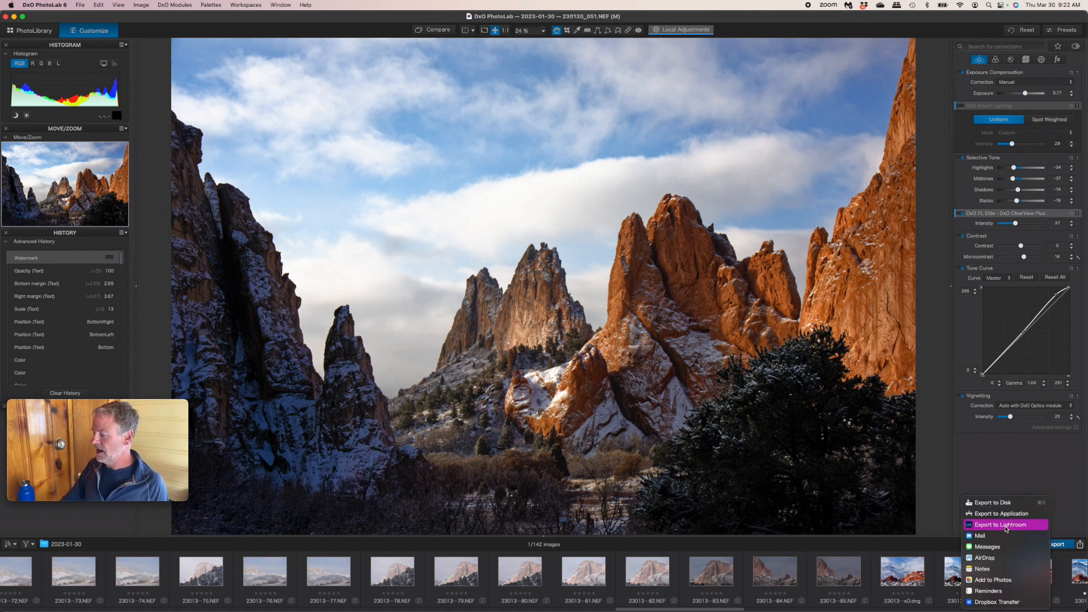
left_click(1006, 525)
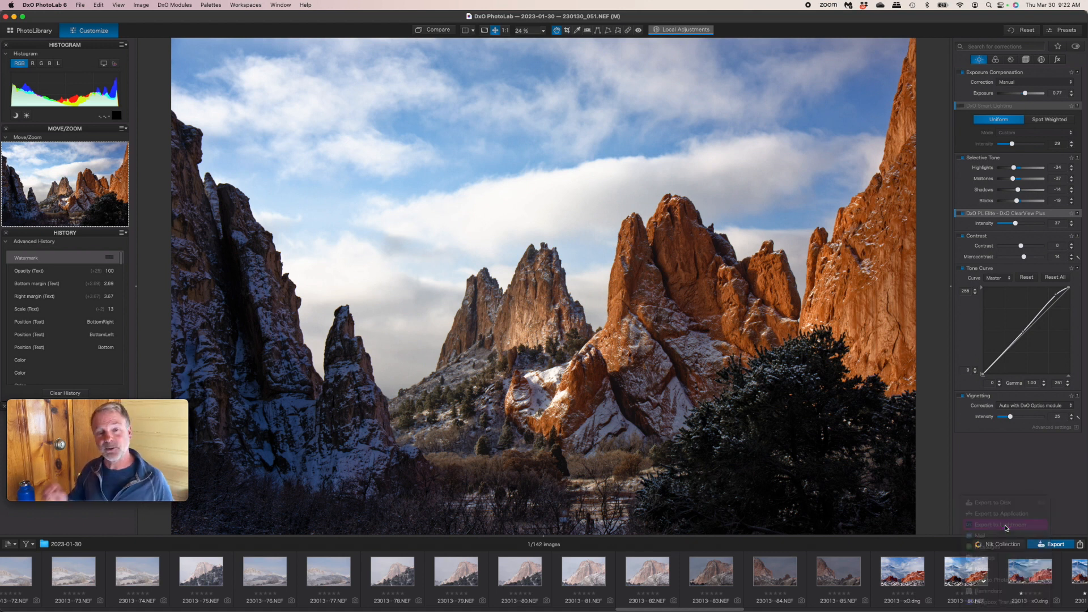
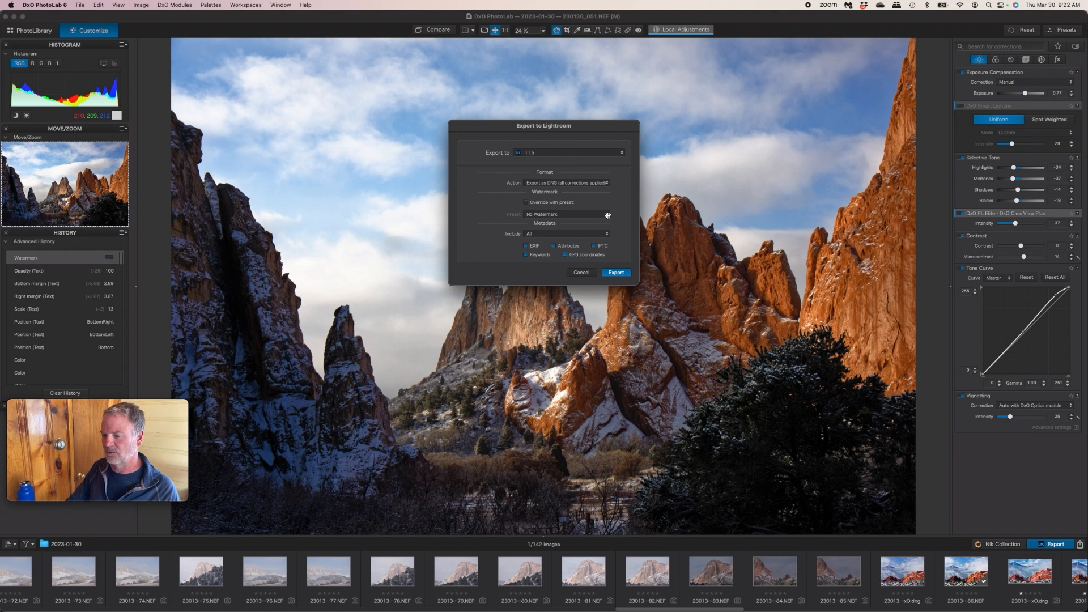
left_click(615, 273)
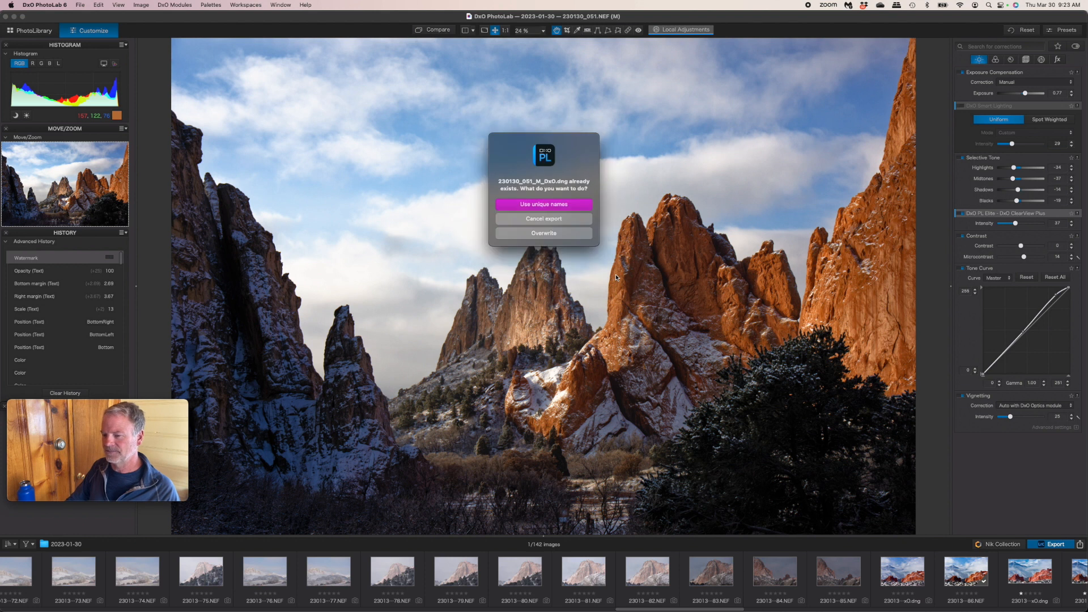
left_click(548, 206)
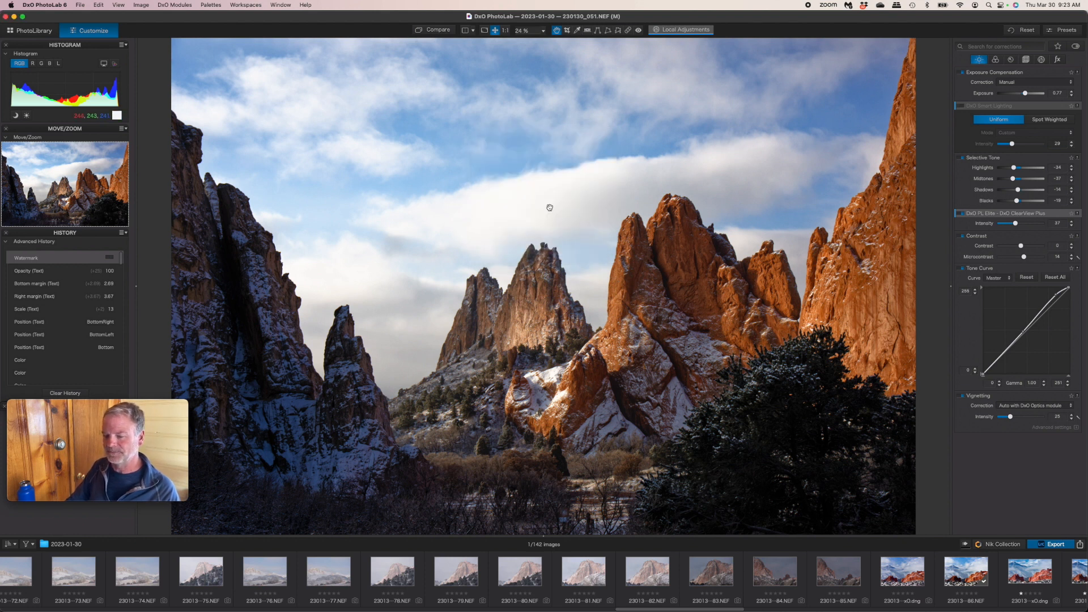
Switch to Lightroom Classic and open the 2023-01-30 folder under Raw Archive, 2023, Colorado Springs.
left_click(246, 597)
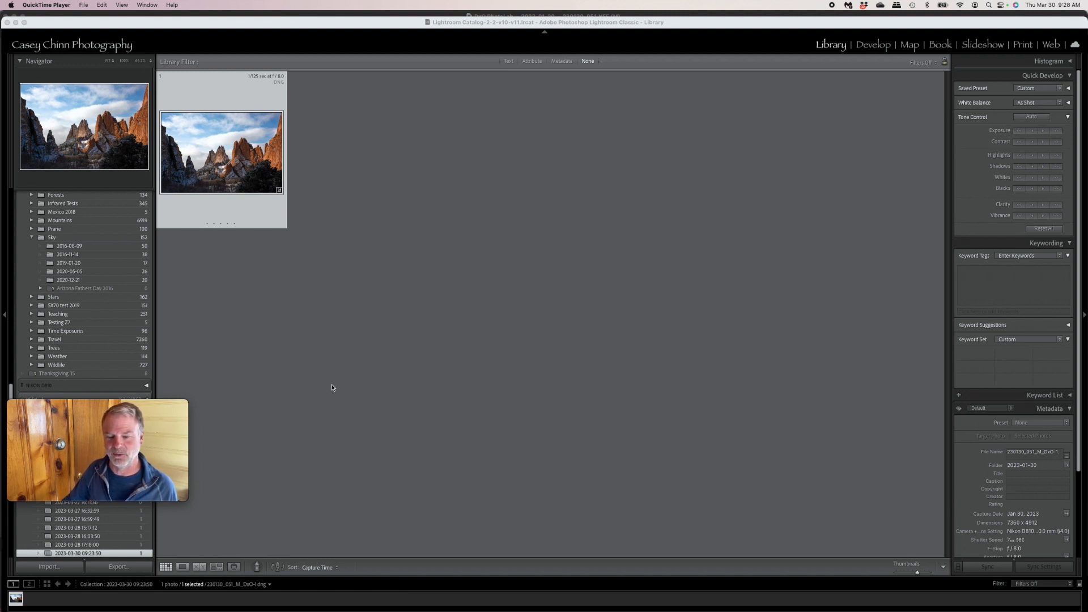
left_click_drag(142, 438, 305, 443)
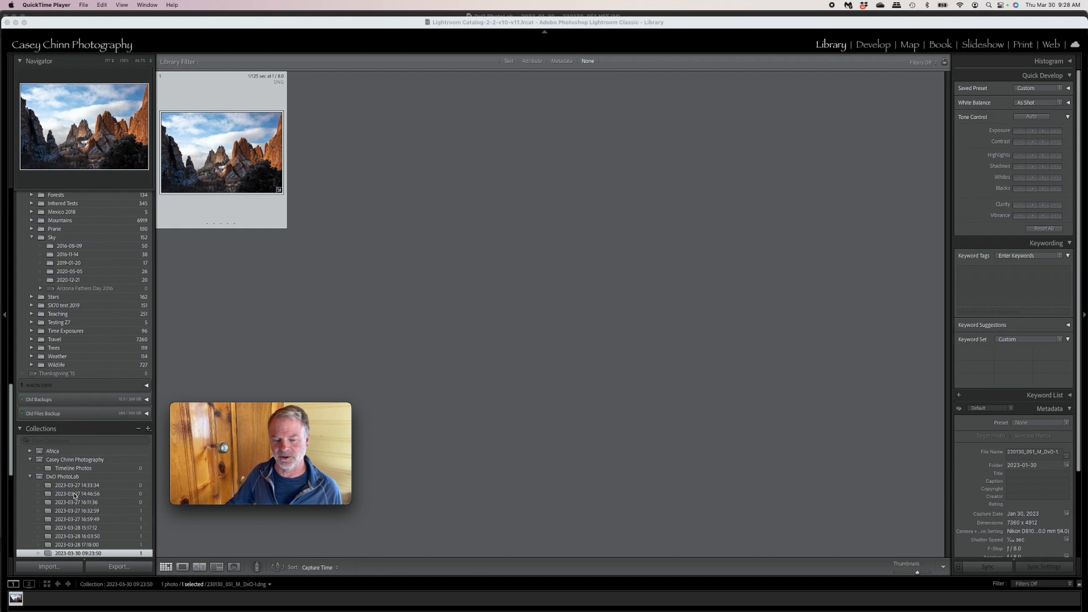
scroll(78, 510, "down", 2)
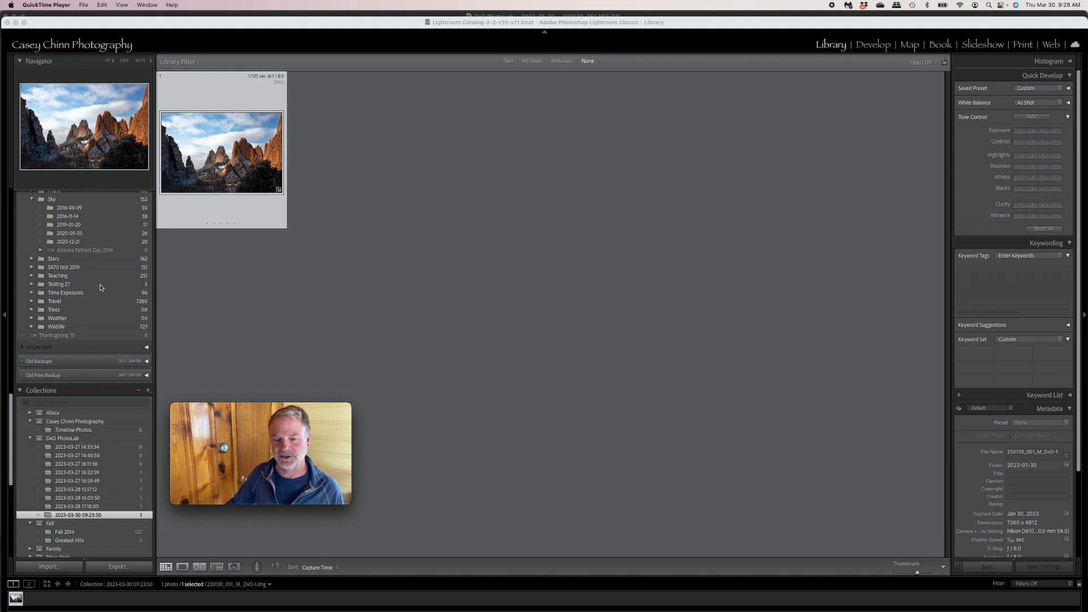
scroll(99, 287, "up", 7)
scroll(100, 288, "up", 6)
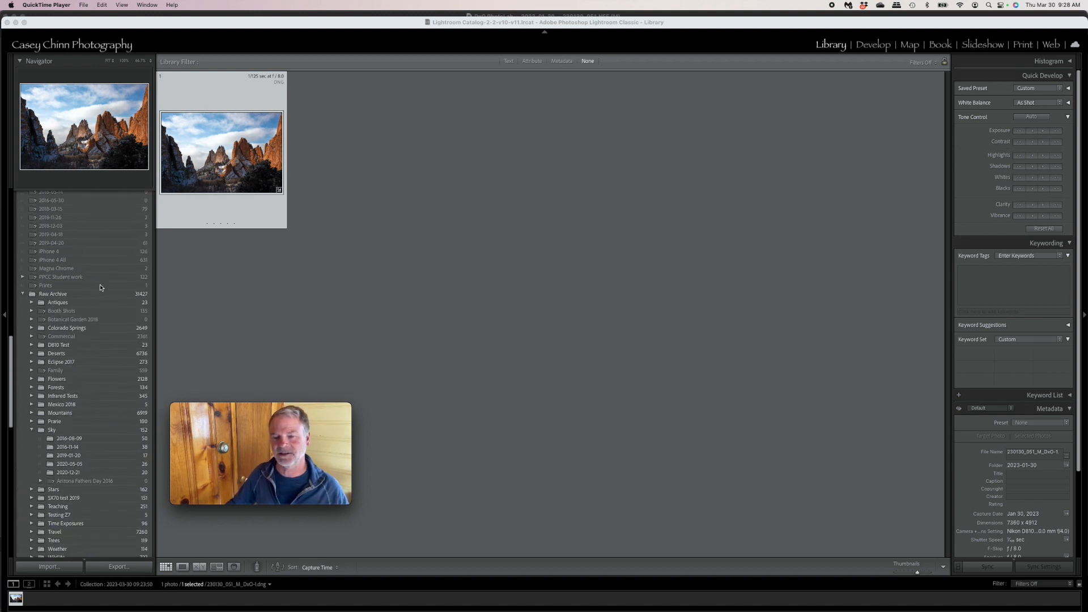
scroll(100, 288, "up", 14)
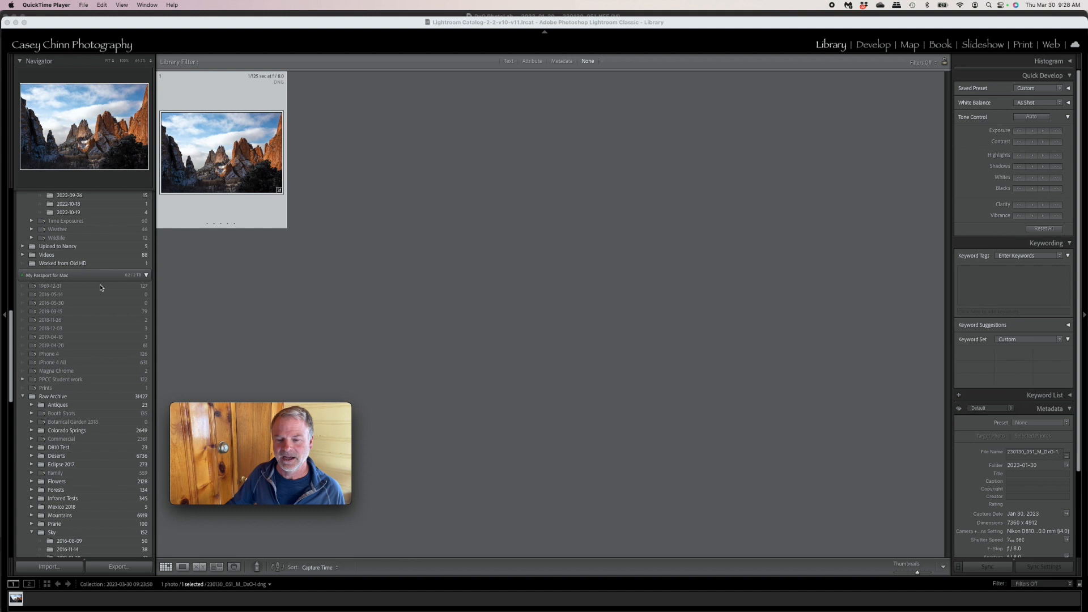
scroll(100, 287, "up", 8)
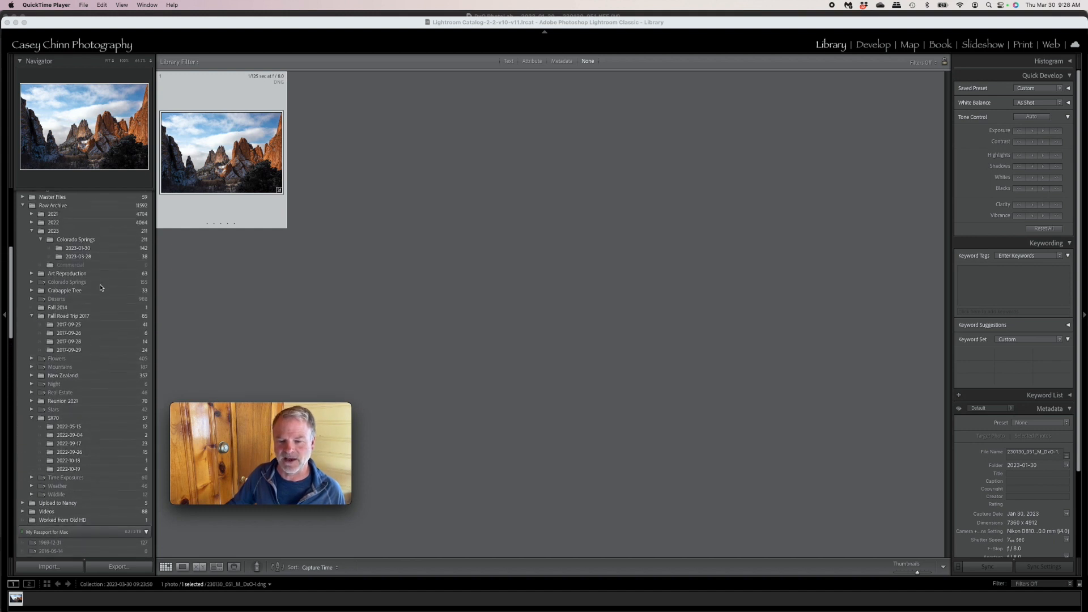
left_click(88, 286)
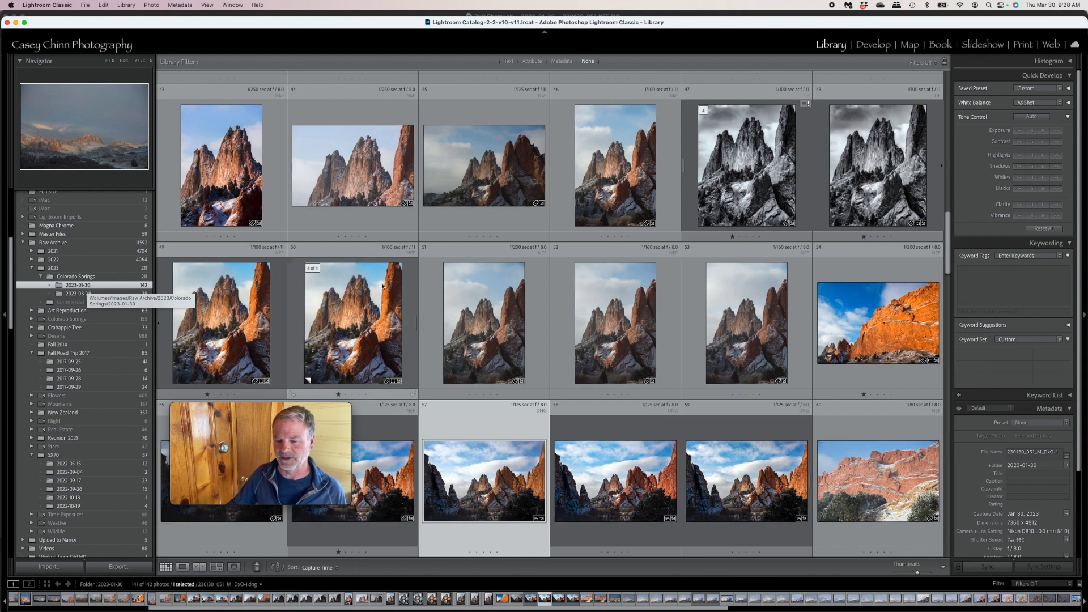
left_click_drag(309, 427, 143, 472)
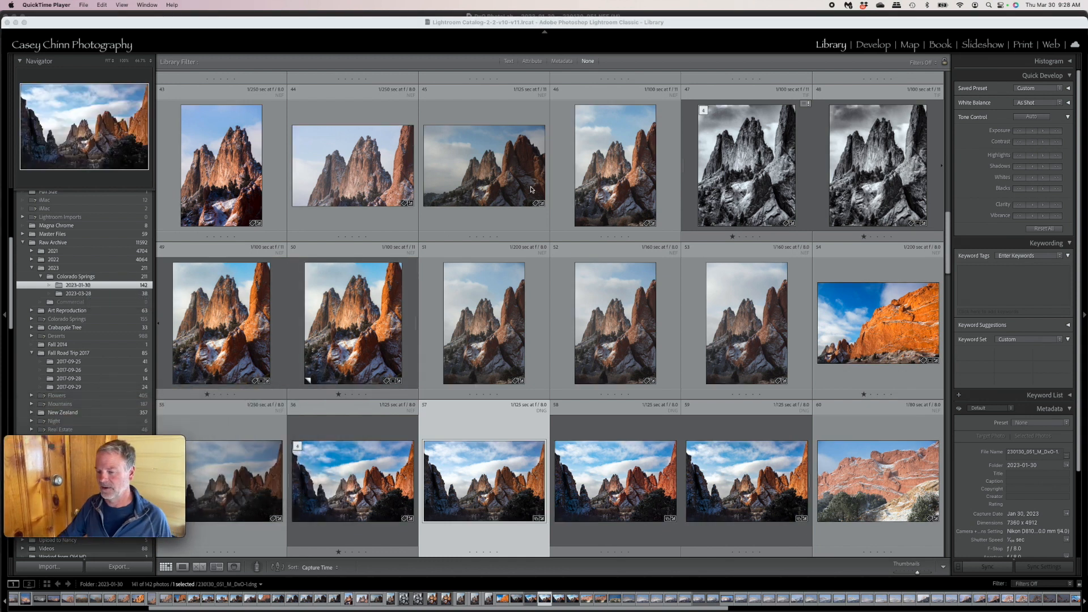
Compare the stack's first photo with the exported DNG beside it, and view the DNG full screen.
scroll(498, 322, "down", 5)
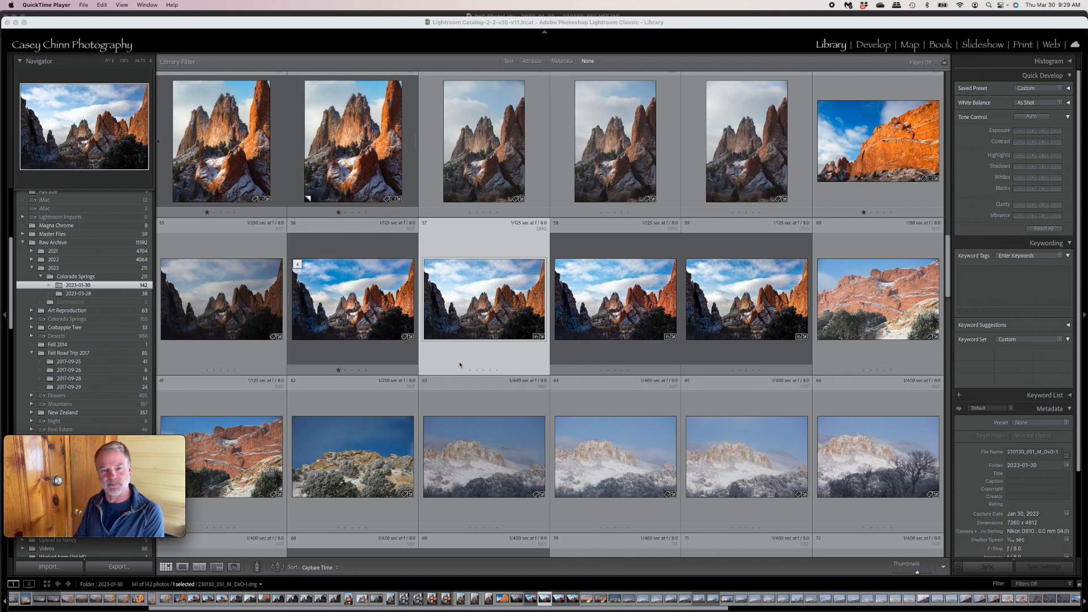
left_click(382, 313)
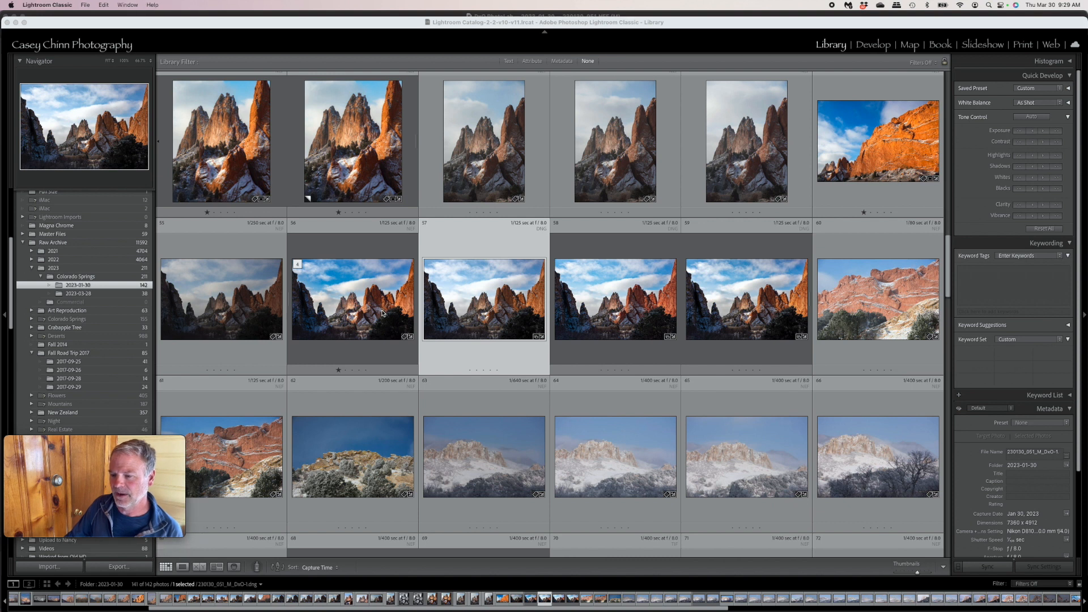
left_click(350, 295)
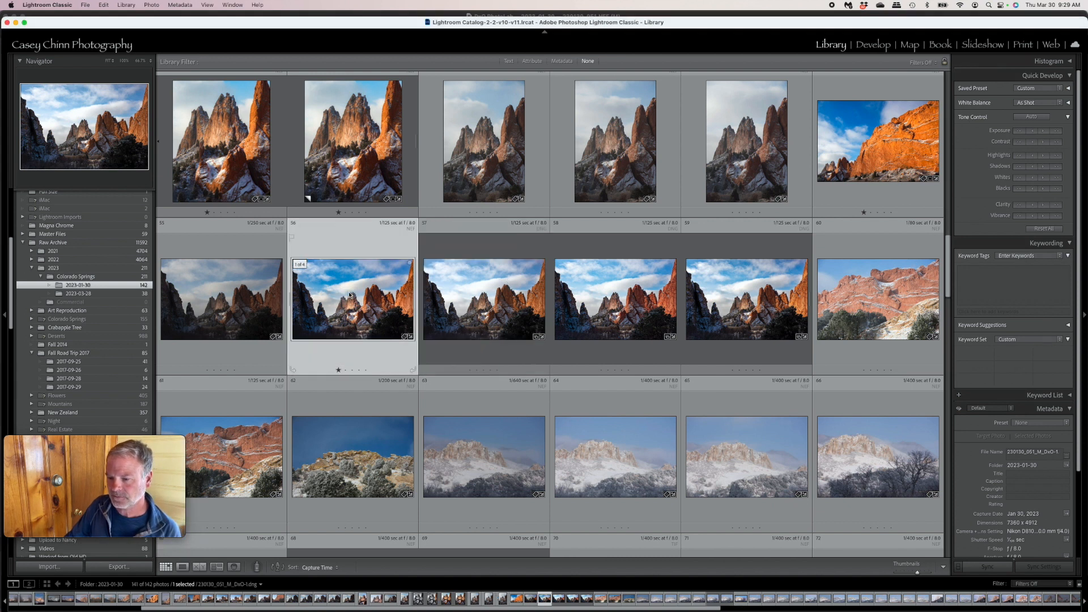
left_click(486, 295)
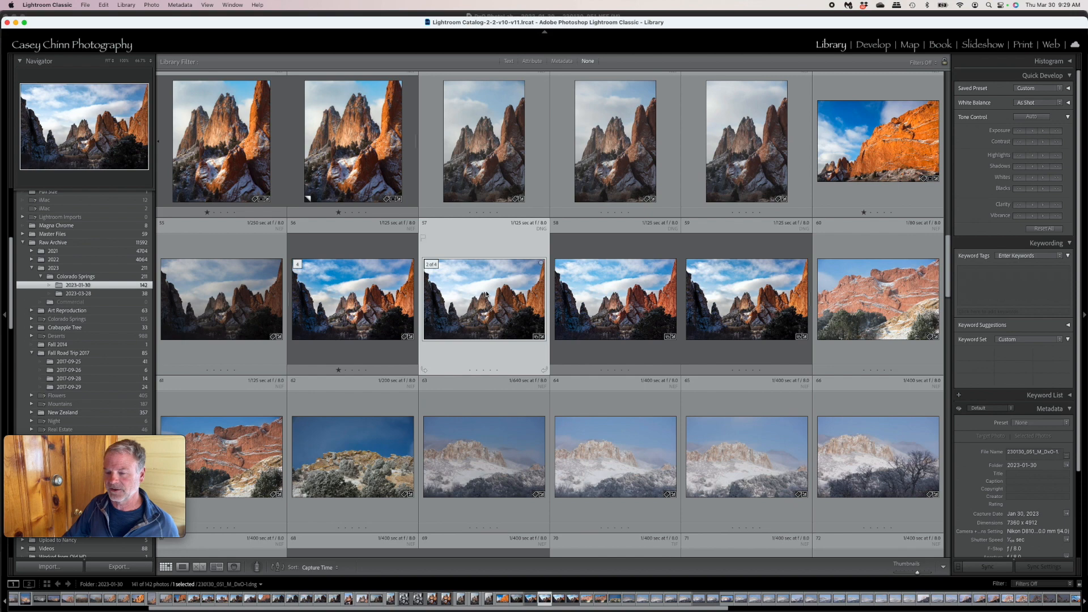
key("f")
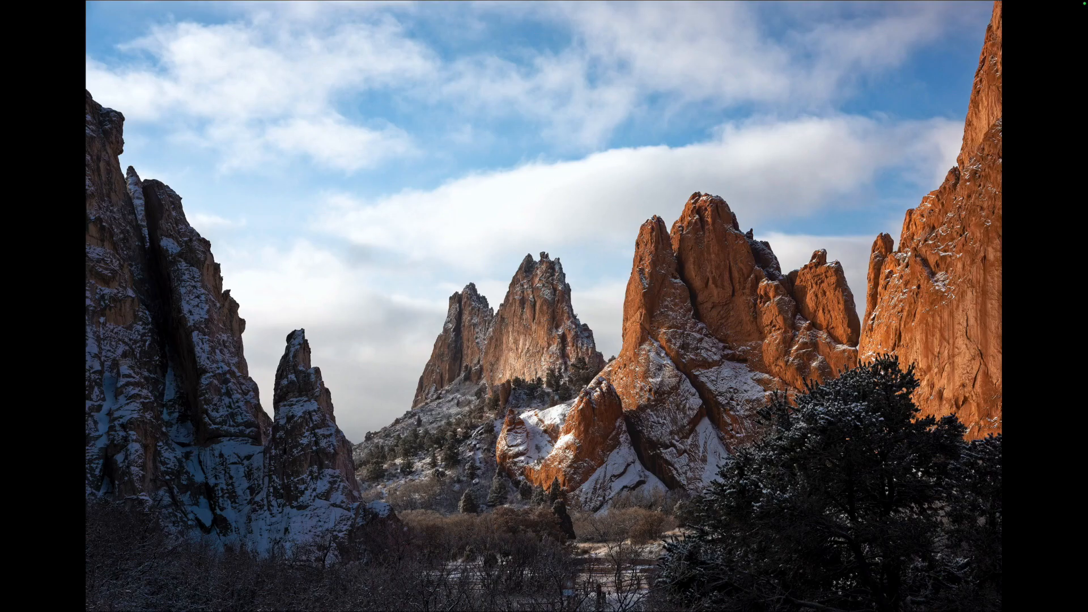